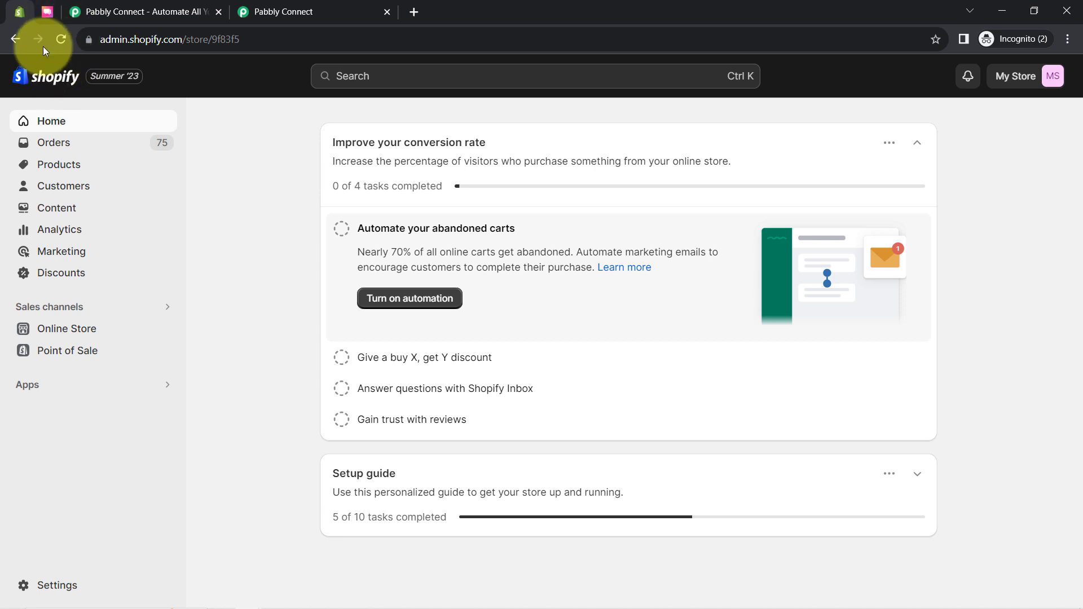
Step: Look over the ClickSend dashboard, the Pabbly Connect website and the Pabbly Connect dashboard, dismissing the website's chat pop-up
left_click(47, 11)
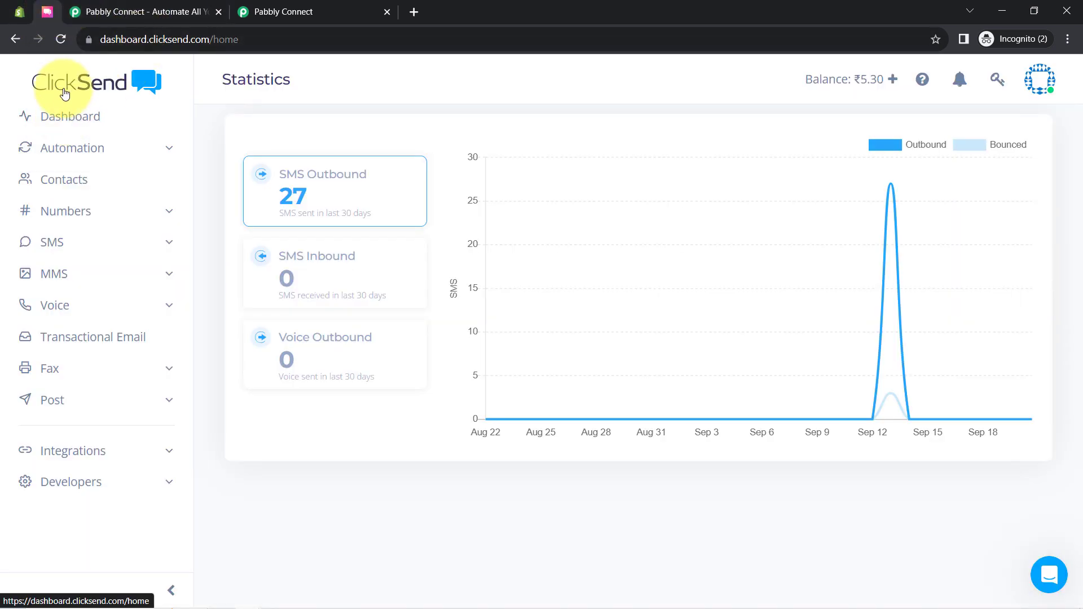
left_click(148, 8)
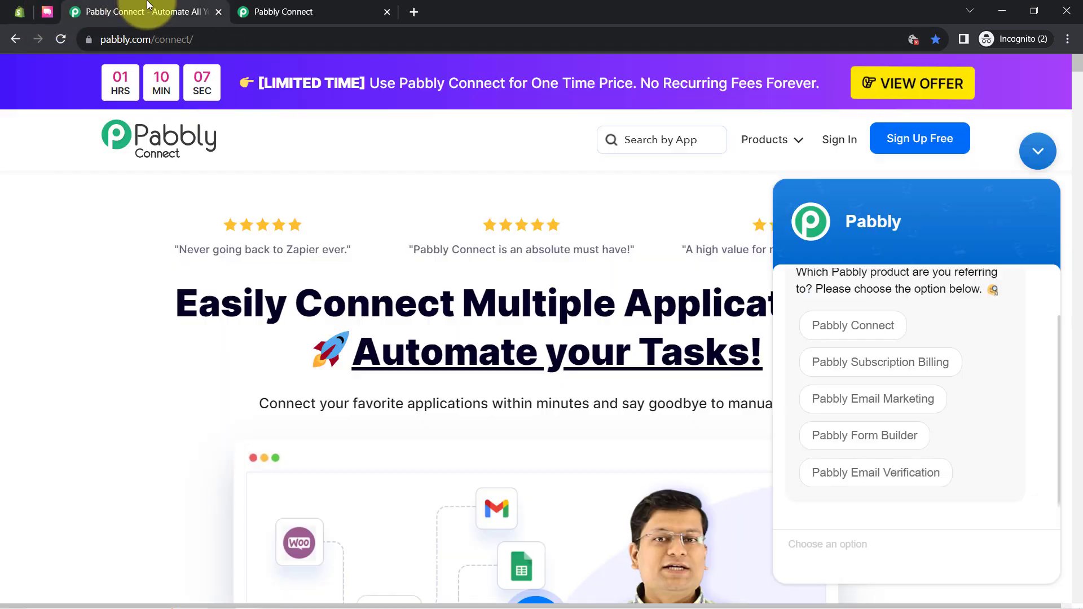
left_click(1037, 157)
left_click_drag(125, 38, 188, 45)
left_click(759, 101)
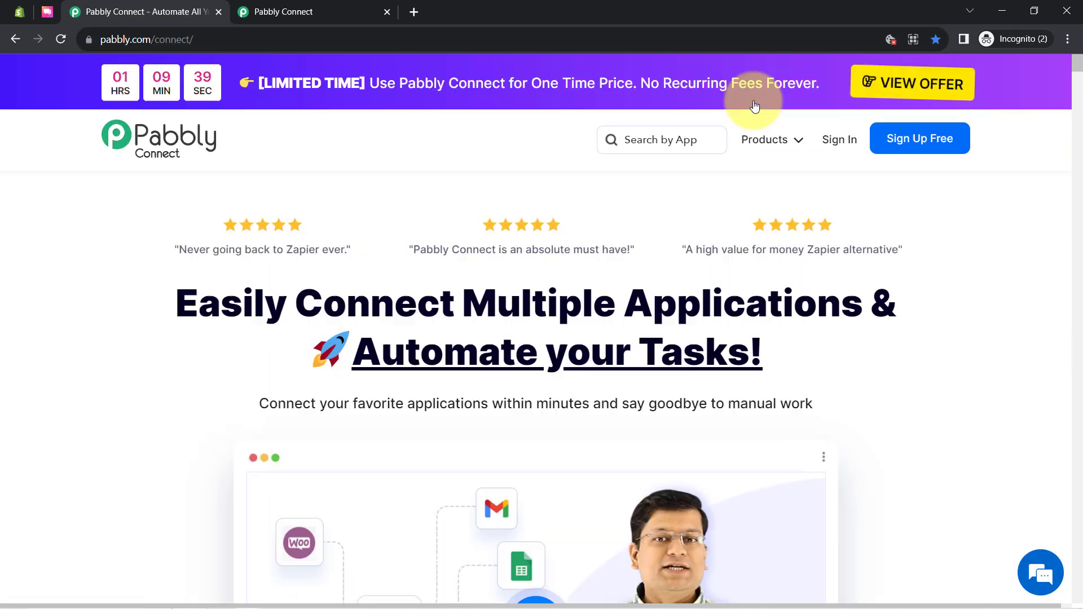
left_click(181, 37)
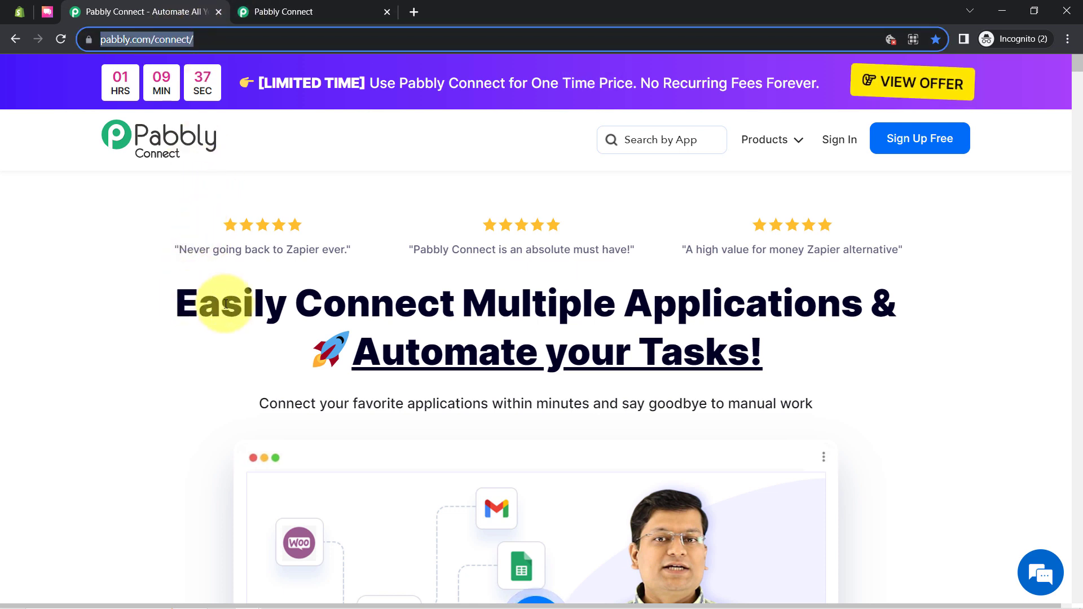
left_click_drag(203, 302, 382, 353)
left_click(341, 7)
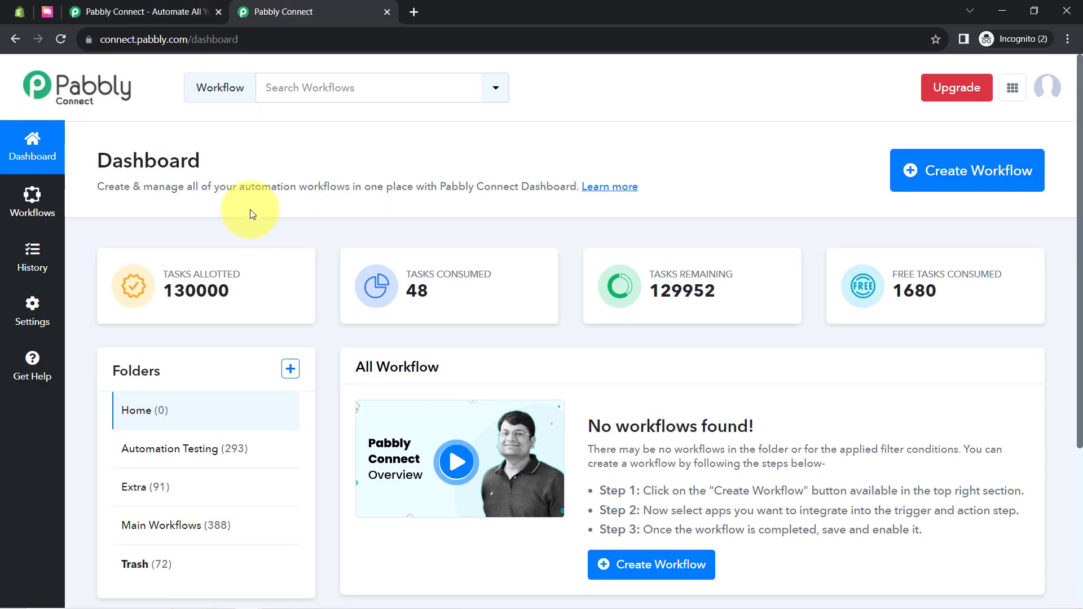
left_click(104, 5)
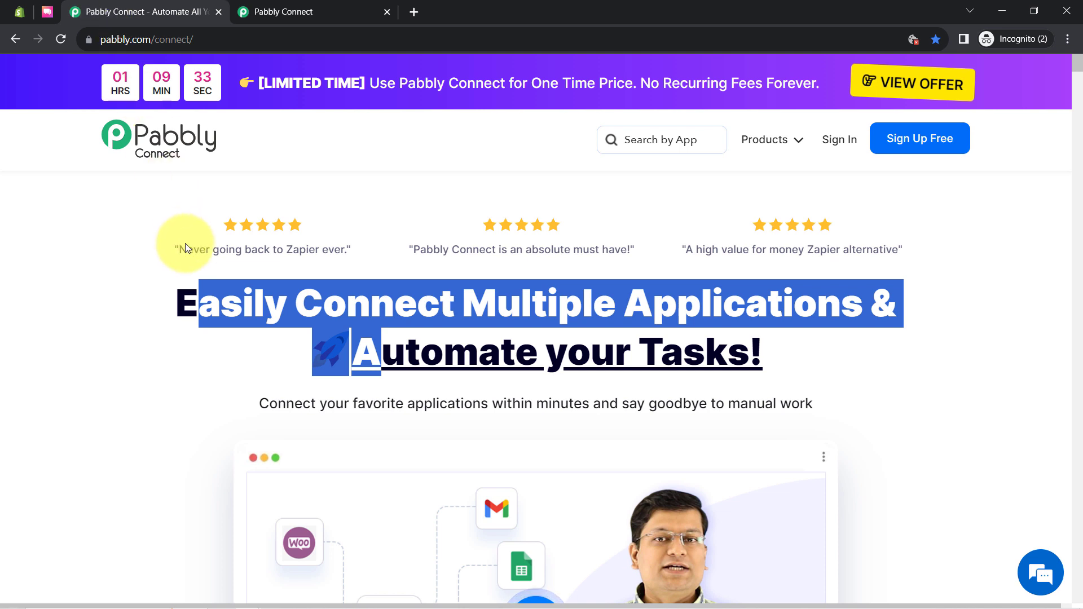
left_click(213, 307)
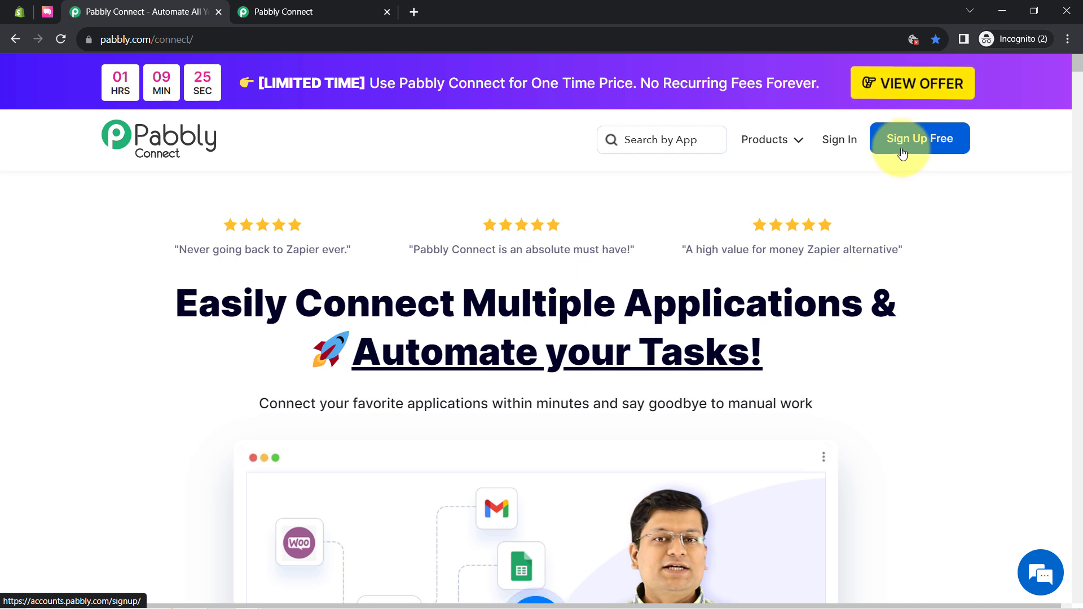
Step: In the Pabbly Connect dashboard, create a workflow named "When Customer is Created in Shopify - Add same Customer in ClikSend as Contact"
left_click(289, 10)
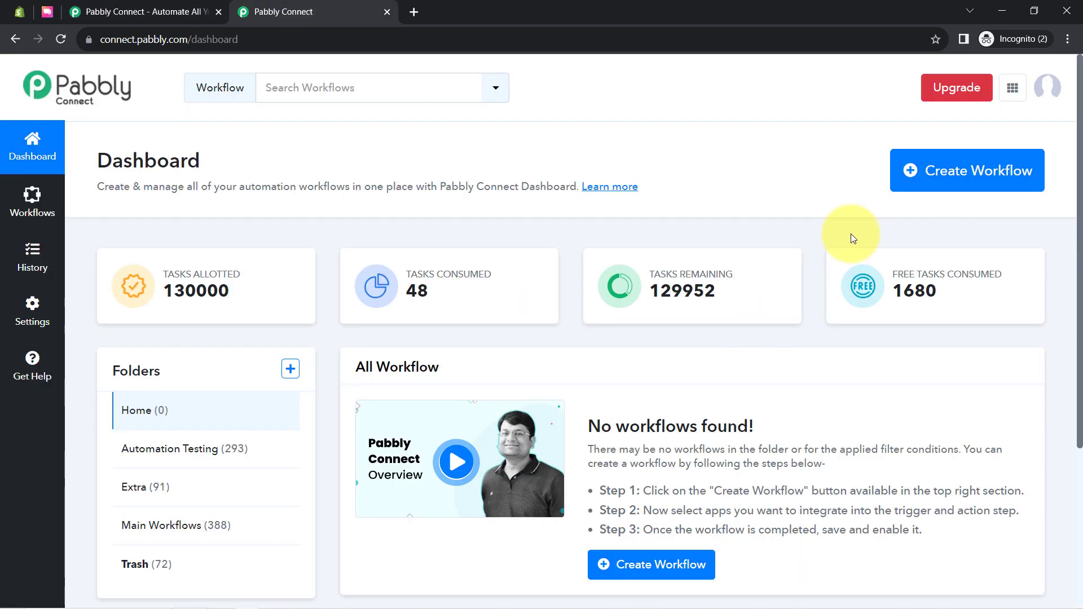
left_click(944, 167)
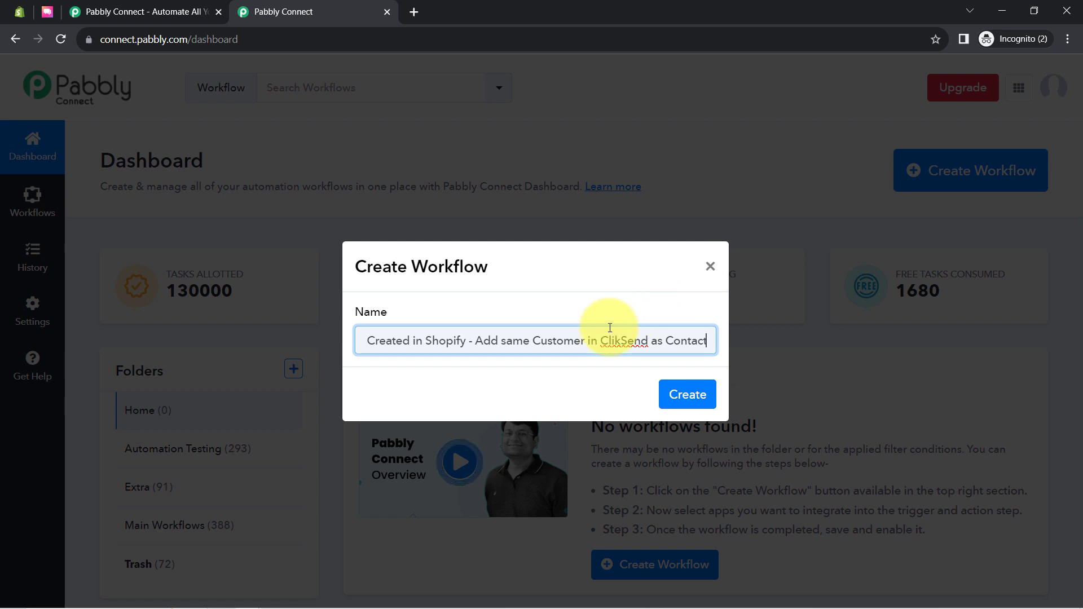
left_click_drag(453, 342, 252, 367)
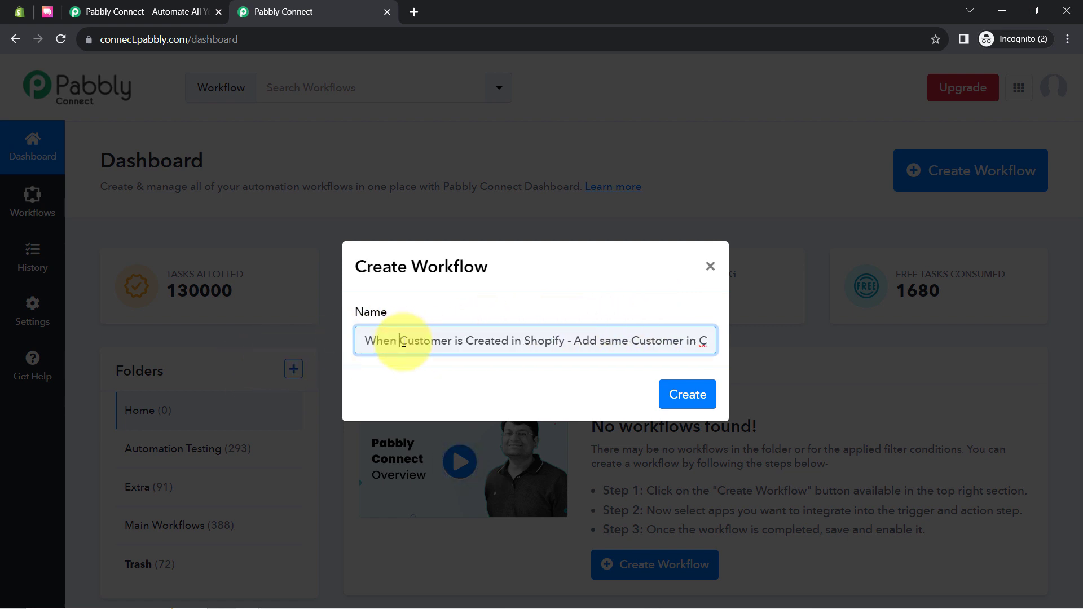
left_click_drag(396, 351, 738, 340)
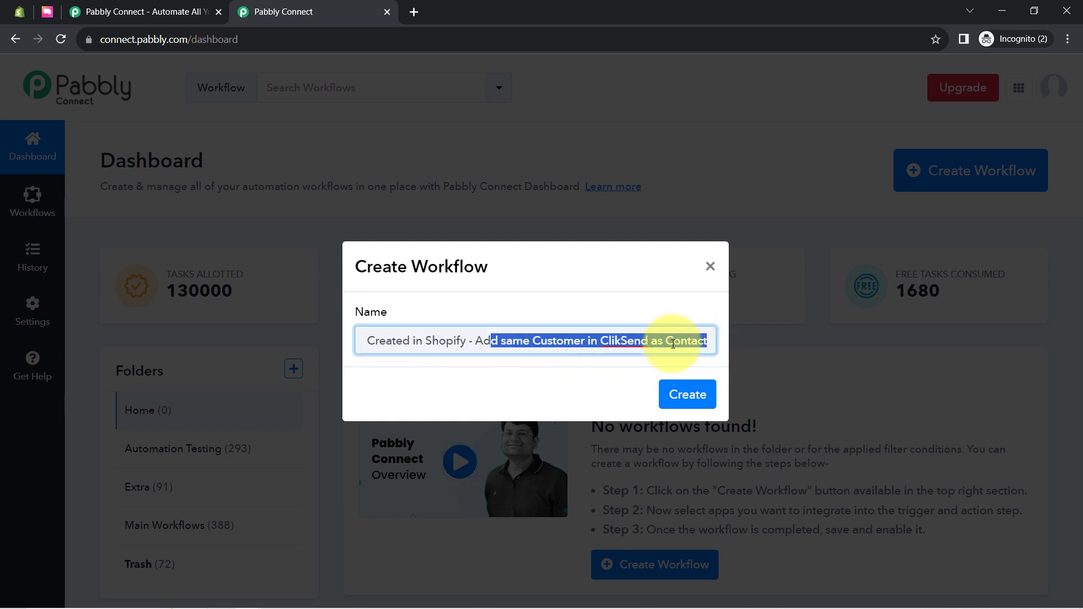
left_click(683, 393)
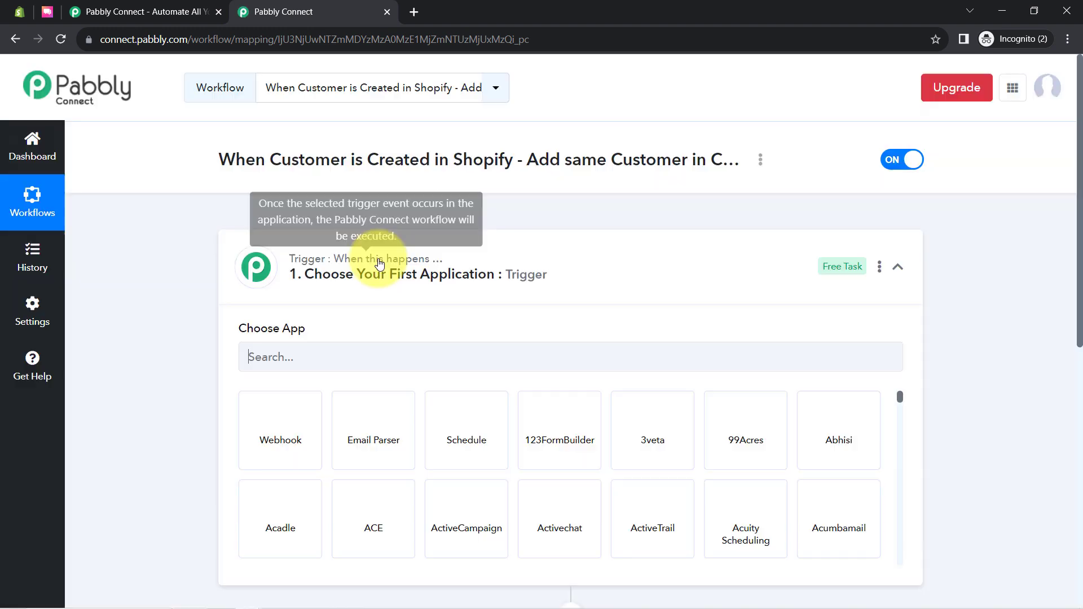
Step: Choose Shopify as the workflow's trigger application
left_click(389, 275)
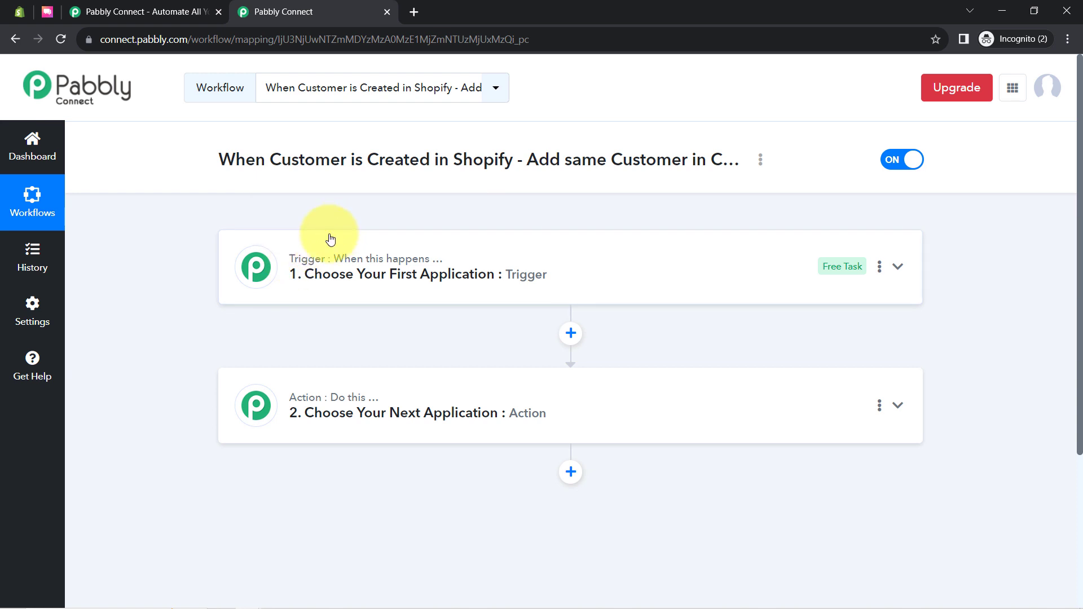
left_click(425, 280)
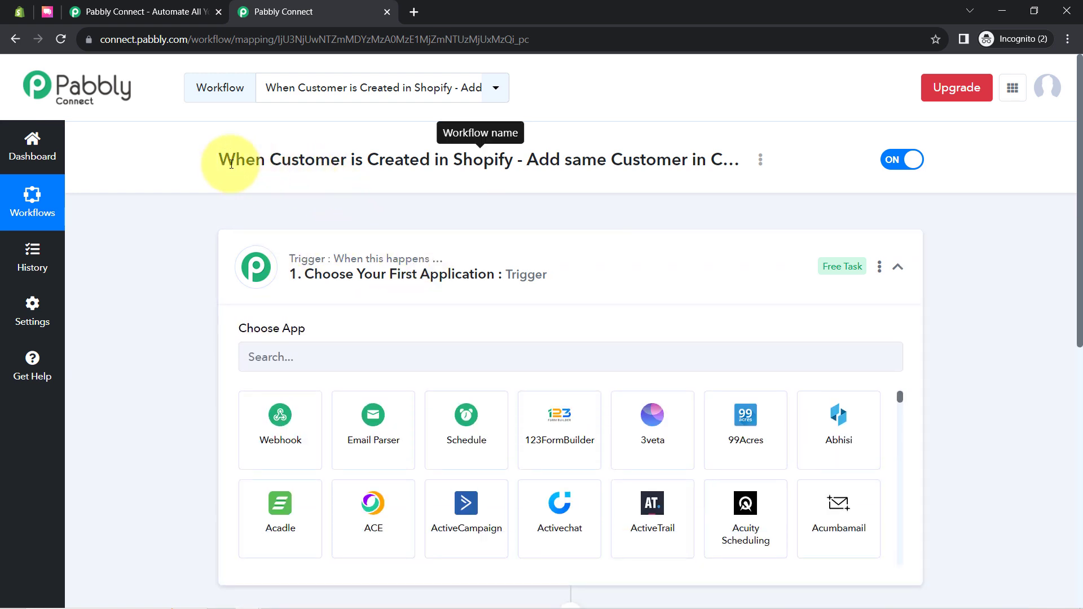
left_click_drag(236, 160, 708, 160)
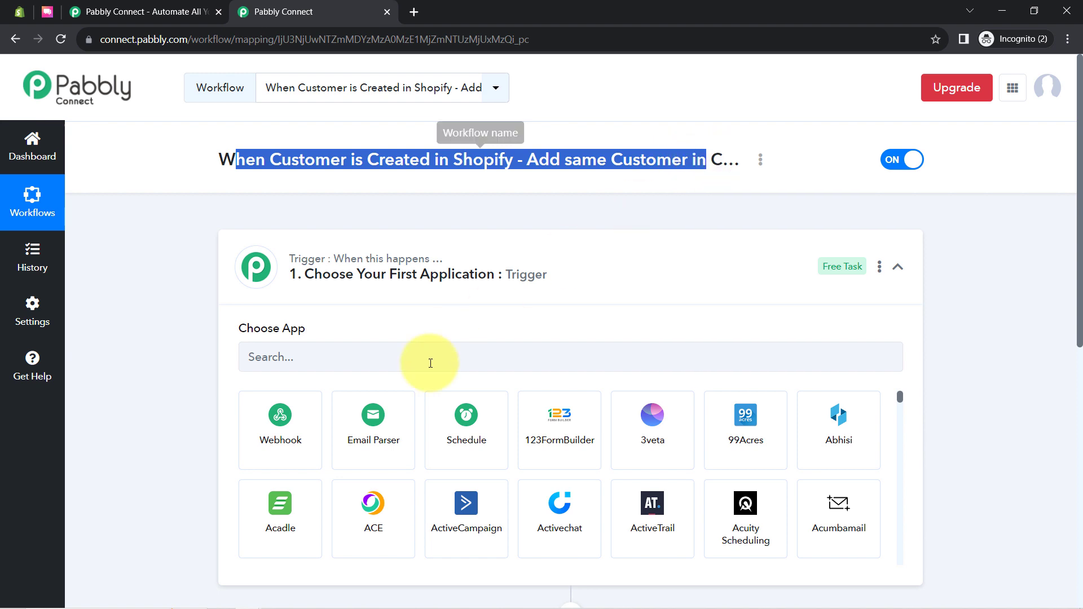
left_click(334, 345)
type("shopif")
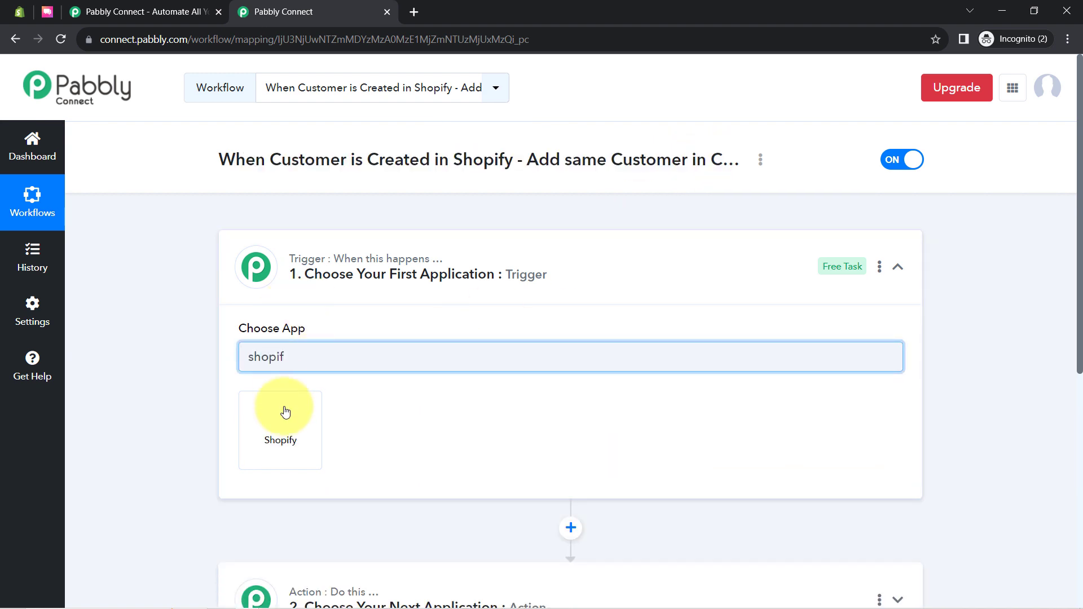
left_click(282, 427)
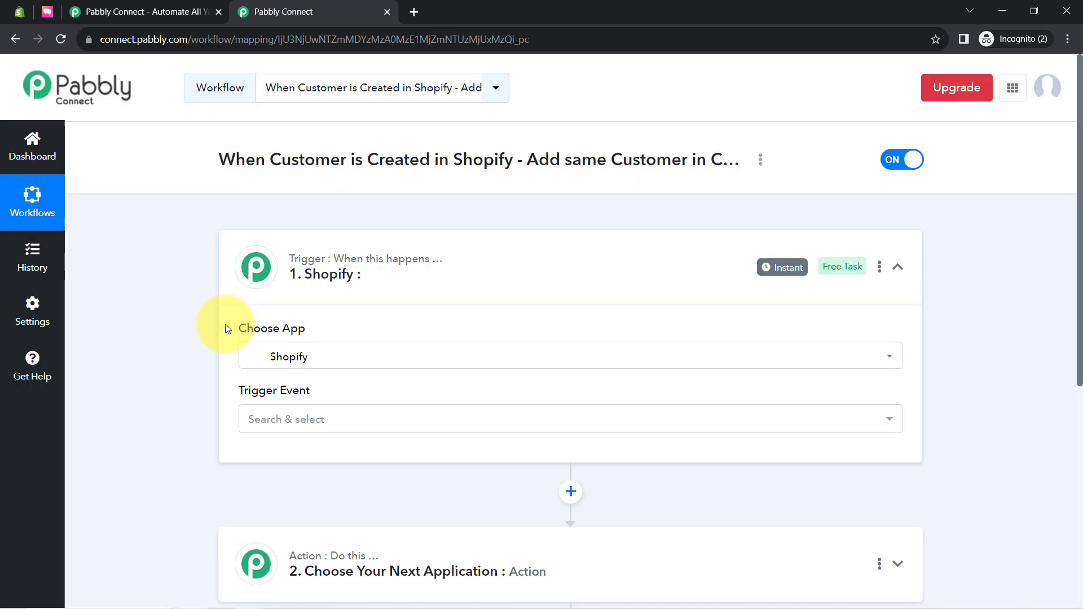
Step: Choose ClickSend as the application for the workflow's action step
scroll(181, 355, "down", 4)
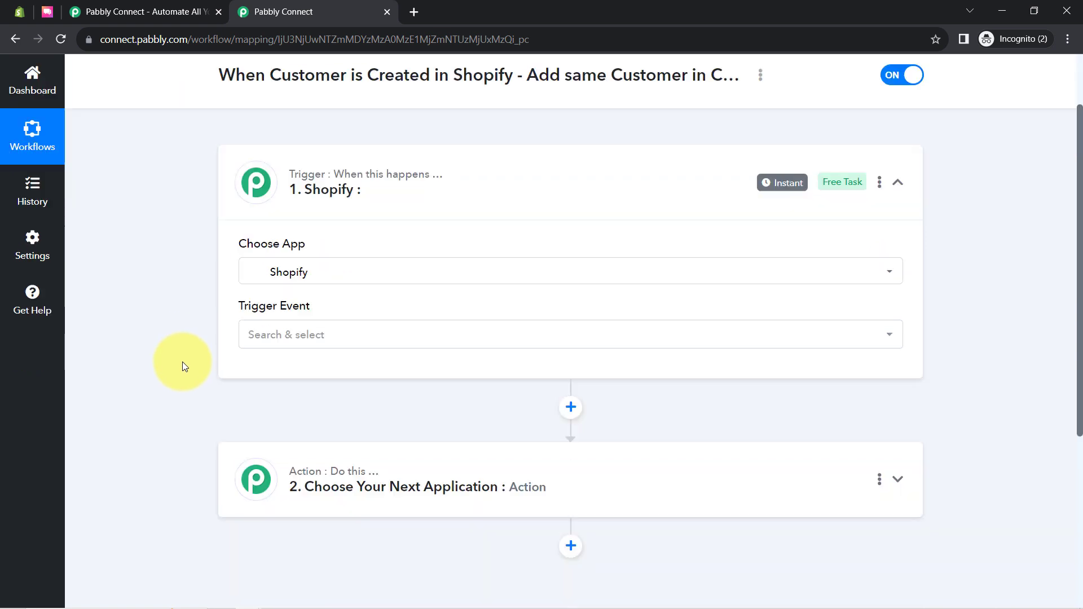
left_click(261, 356)
left_click(276, 409)
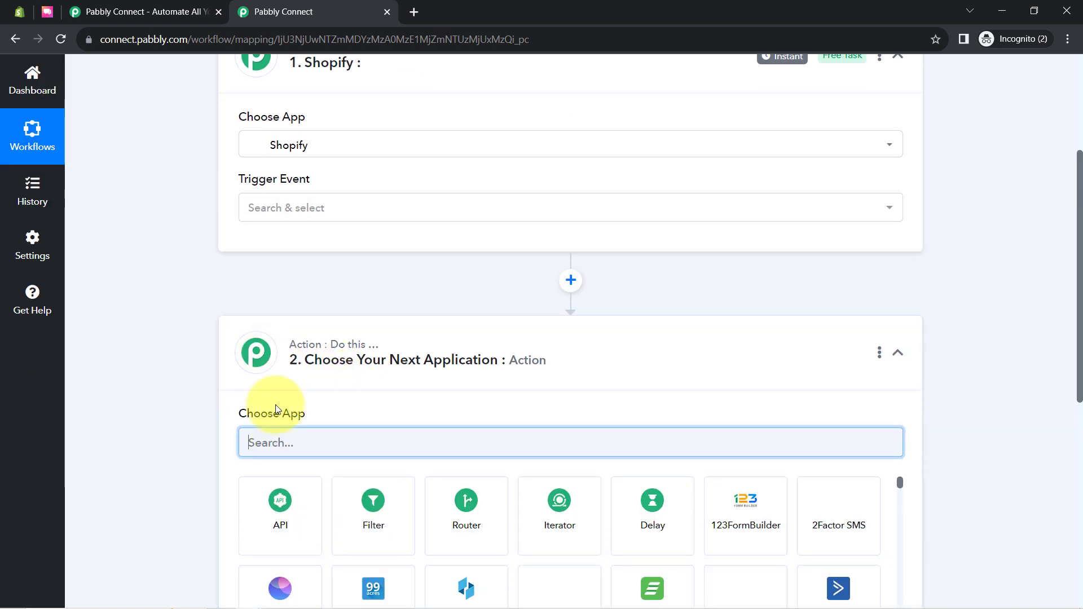
type("click")
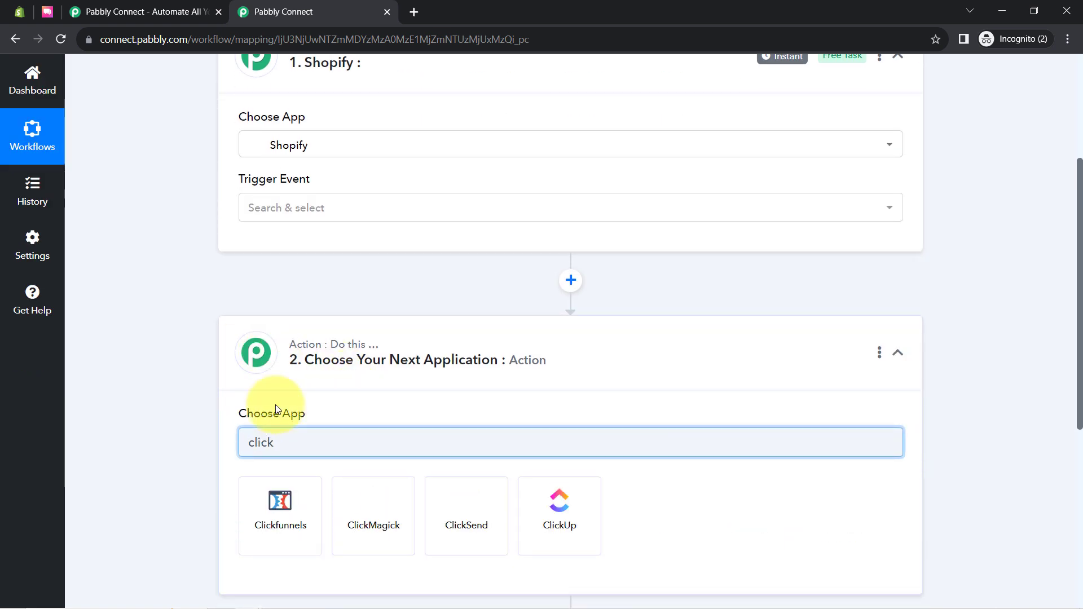
left_click(458, 506)
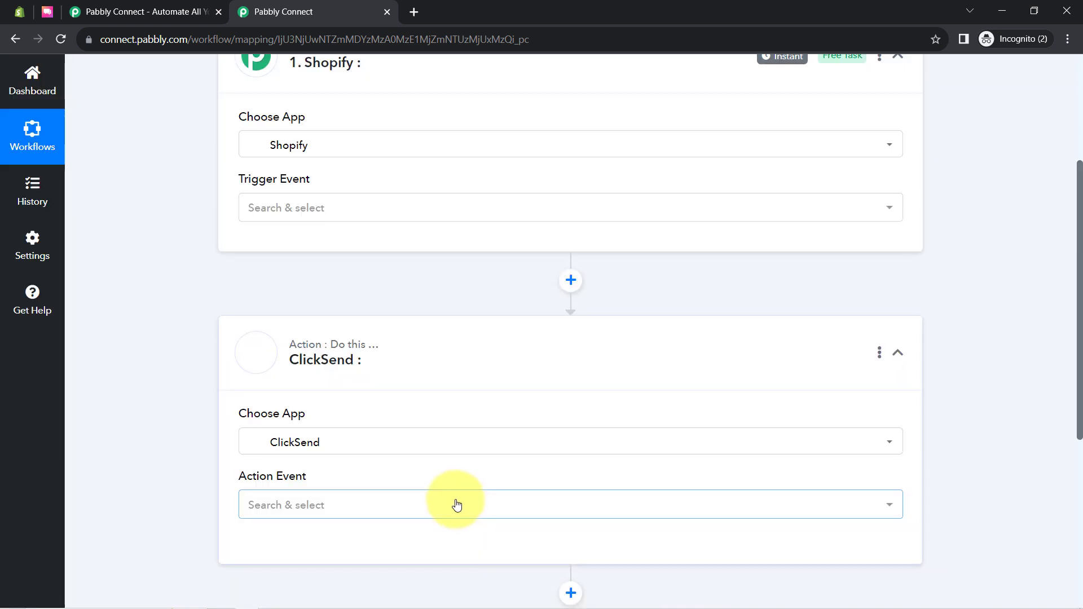
Step: Set the Shopify trigger event to New Customer
scroll(160, 360, "up", 4)
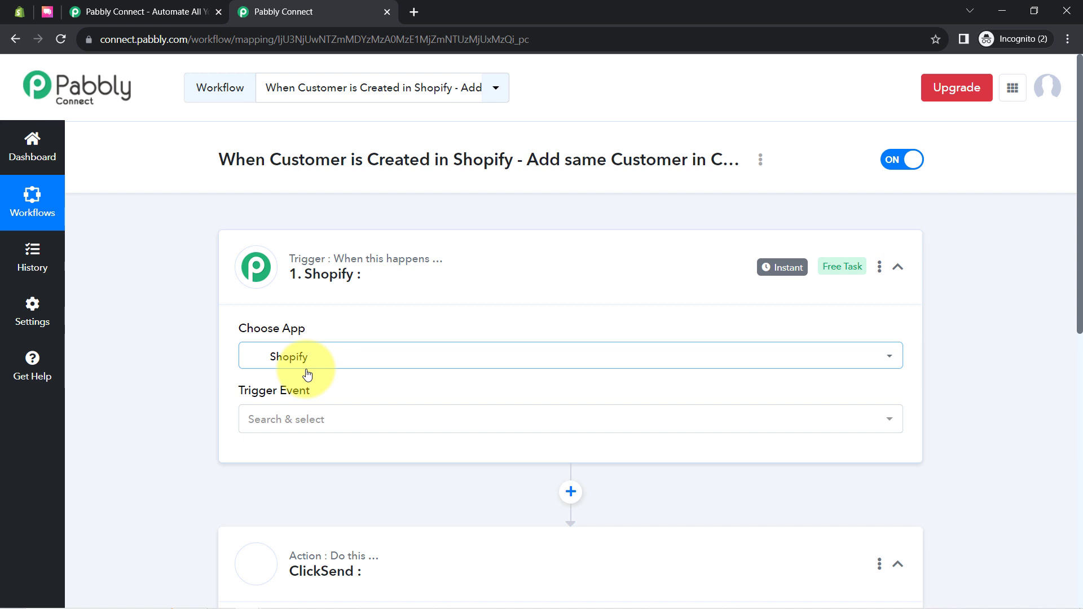
scroll(198, 356, "down", 5)
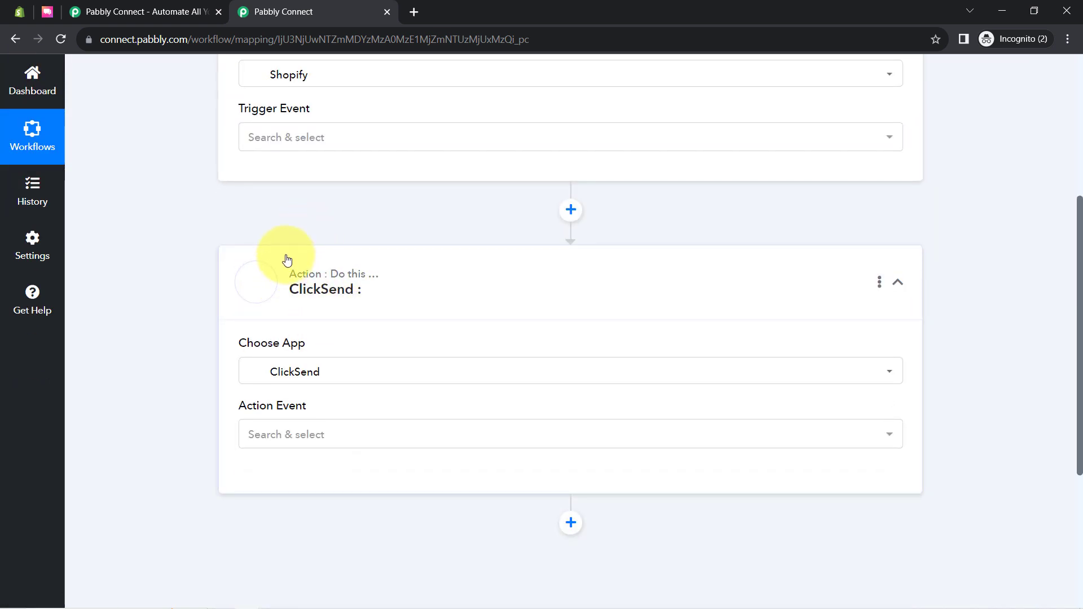
scroll(302, 268, "up", 4)
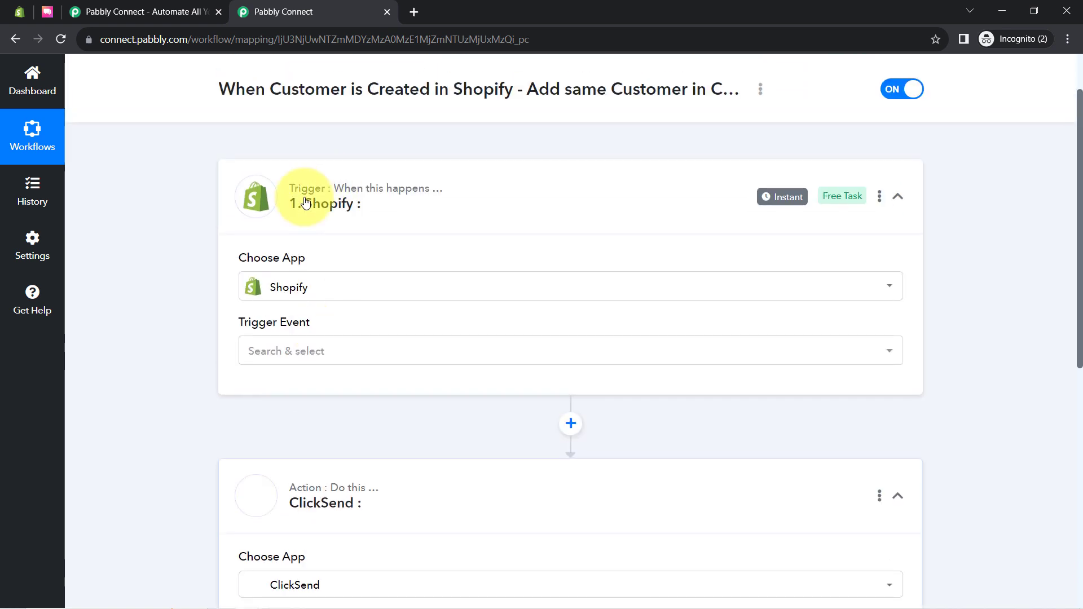
left_click(253, 349)
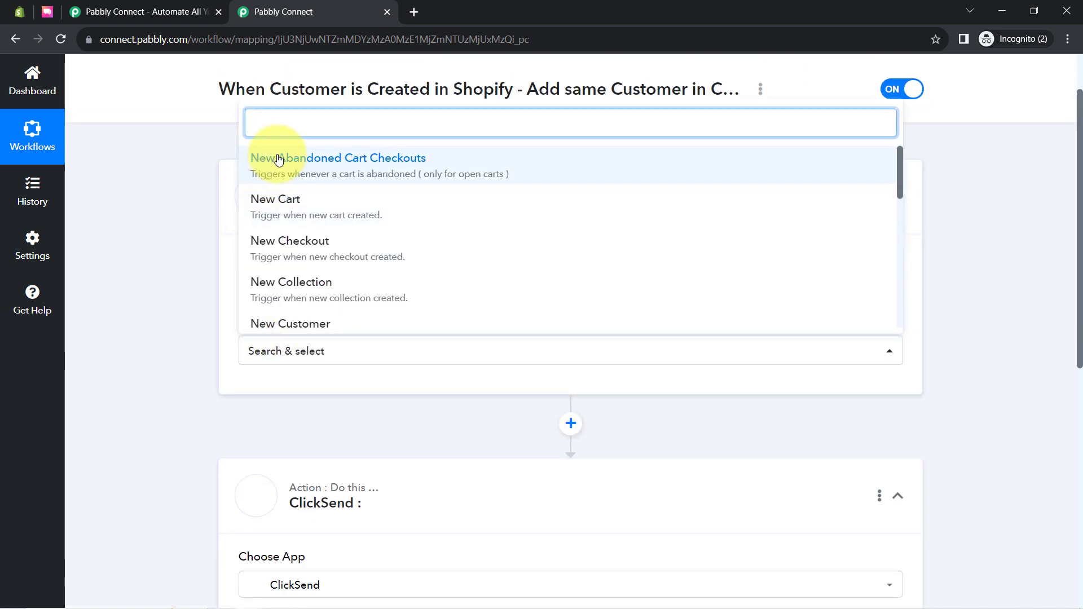
scroll(283, 240, "down", 1)
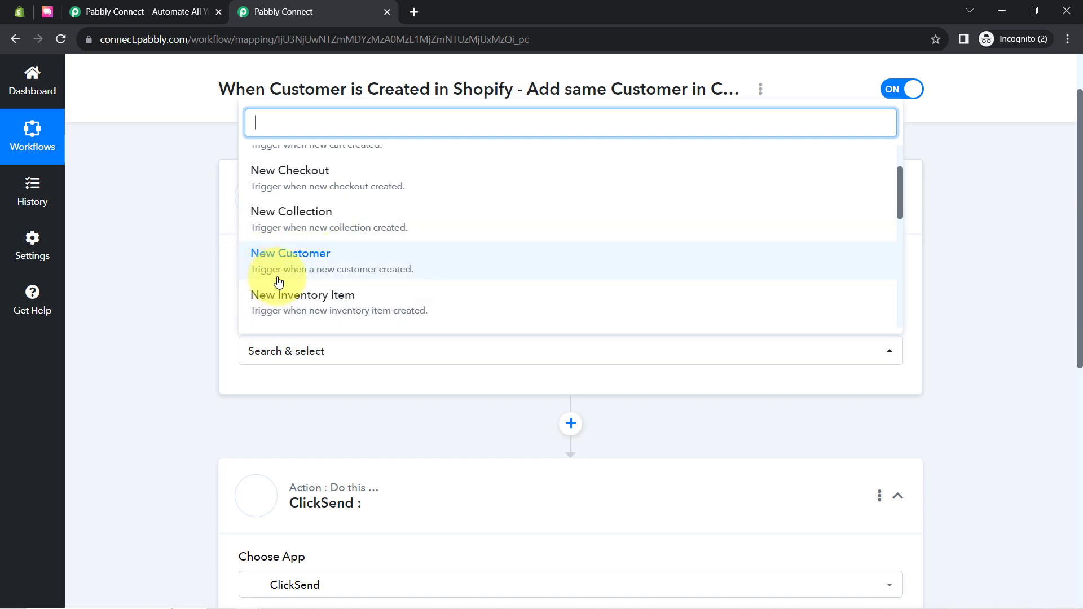
left_click(342, 274)
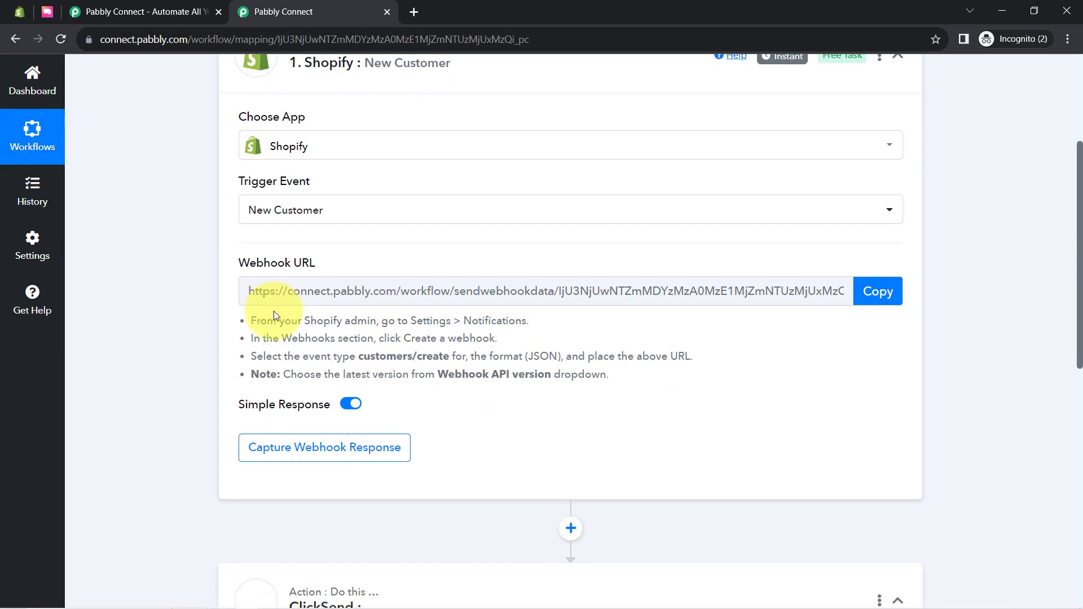
Step: Review the Shopify trigger's webhook instructions, then copy its webhook URL and start capturing the webhook response
scroll(273, 290, "down", 1)
left_click_drag(266, 271, 331, 268)
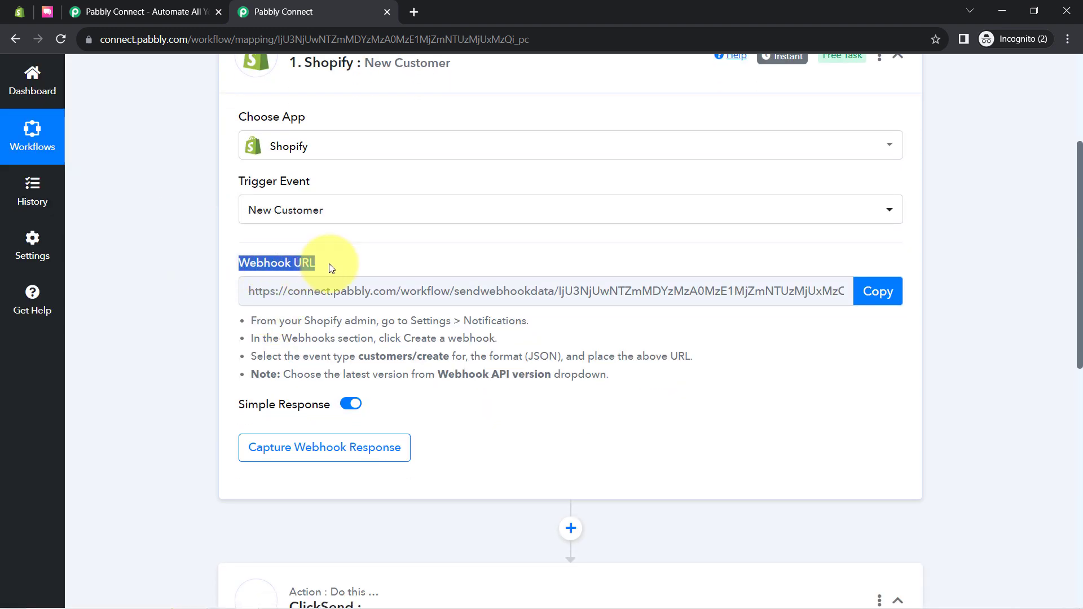
left_click(372, 322)
left_click_drag(267, 321, 285, 322)
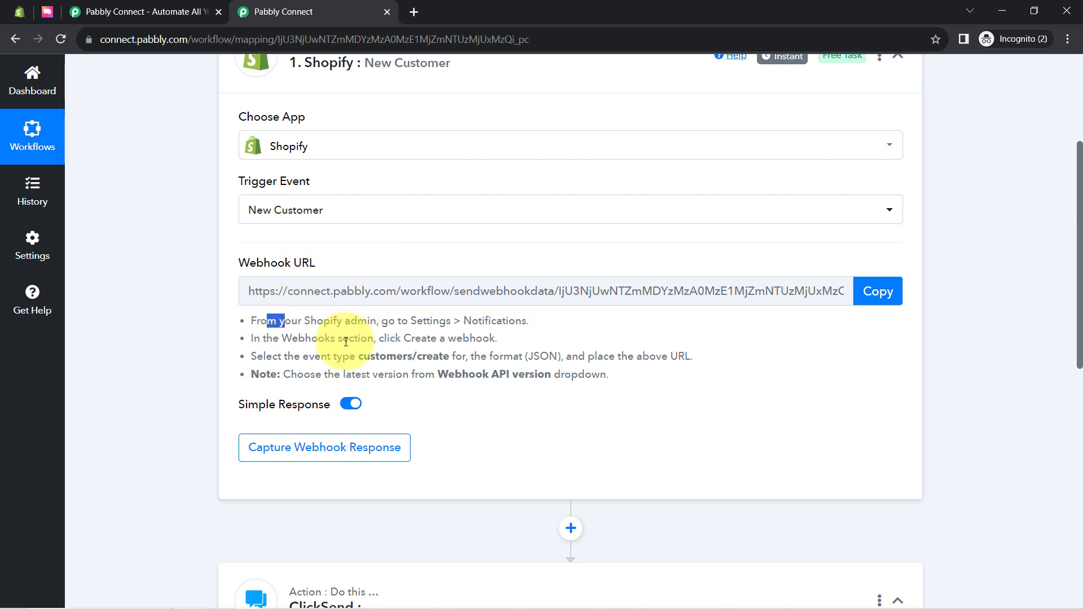
left_click_drag(345, 341, 528, 376)
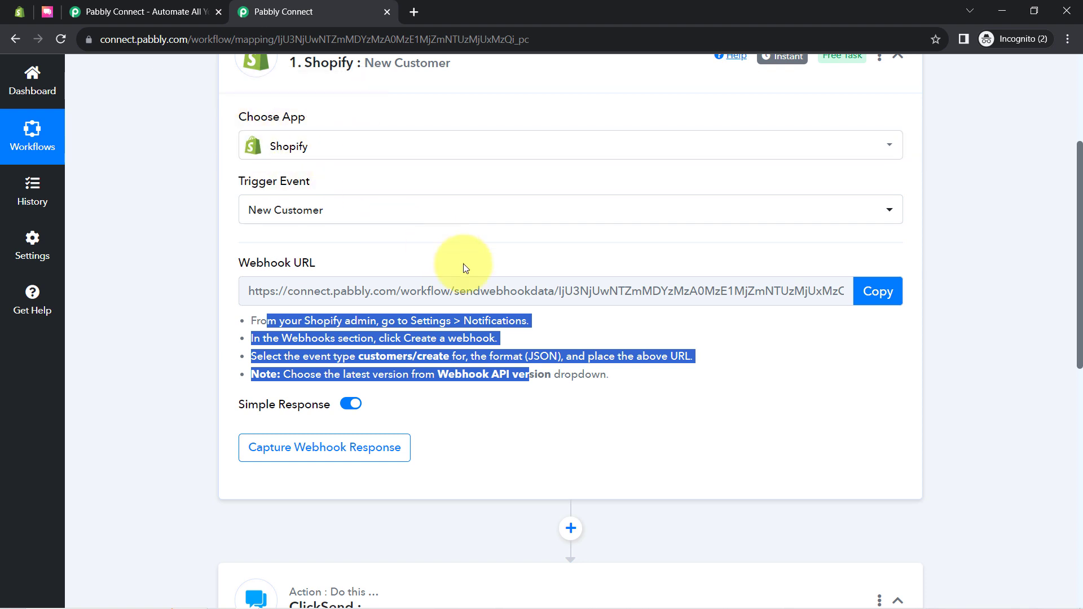
left_click(465, 356)
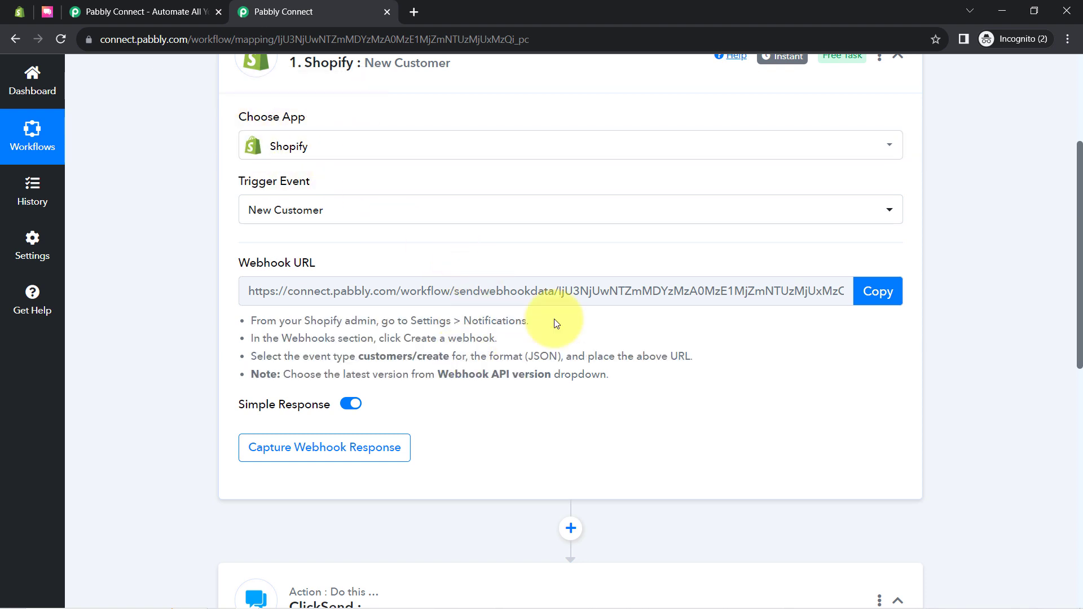
left_click(873, 291)
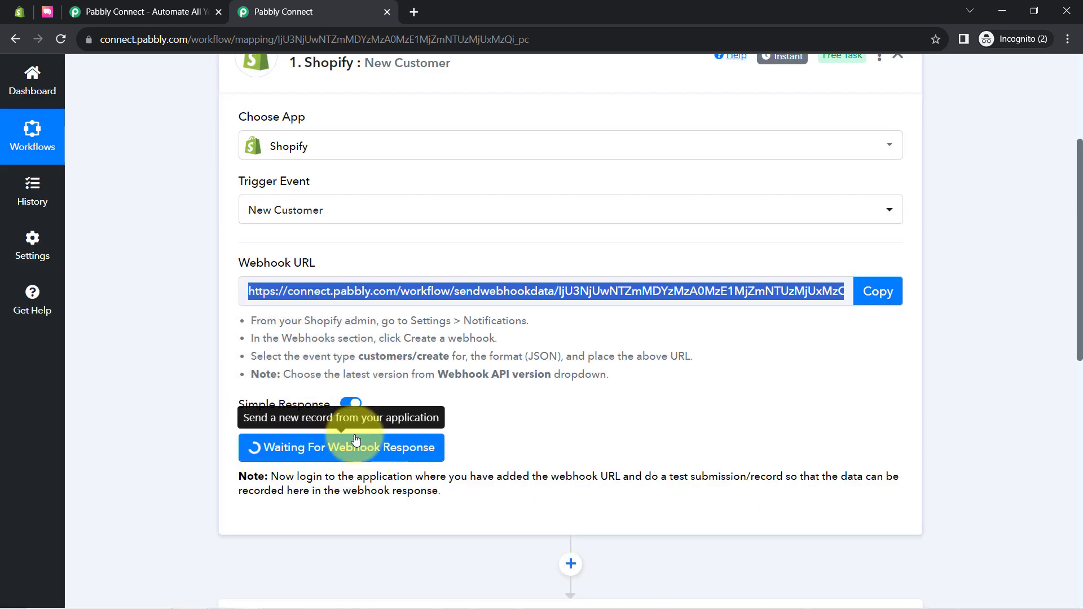
Step: Switch to the Shopify admin and open the Webhooks section of the store's notification settings
left_click(21, 13)
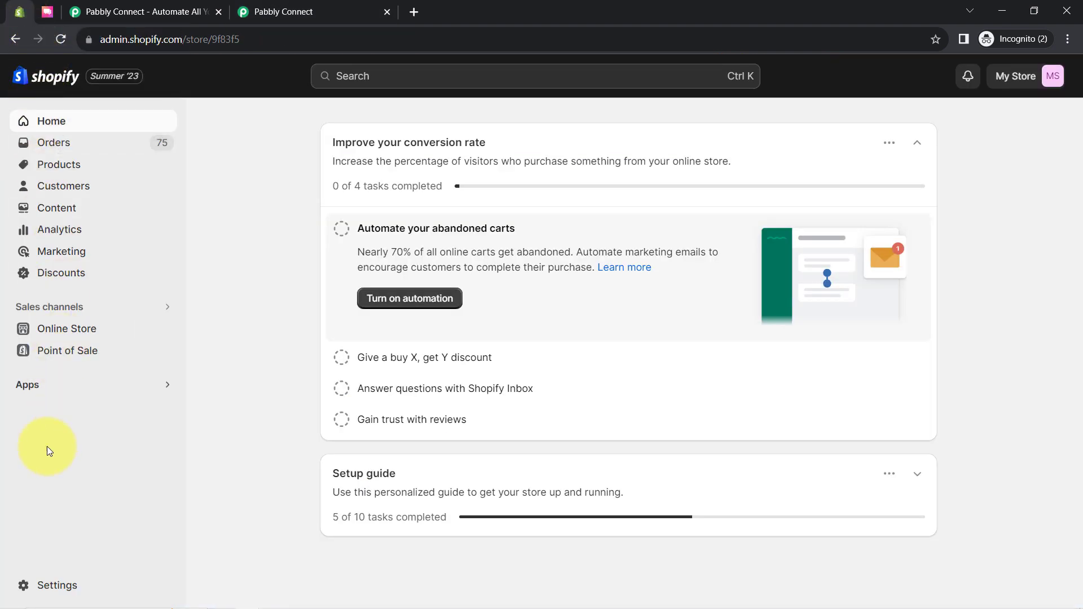
left_click(42, 573)
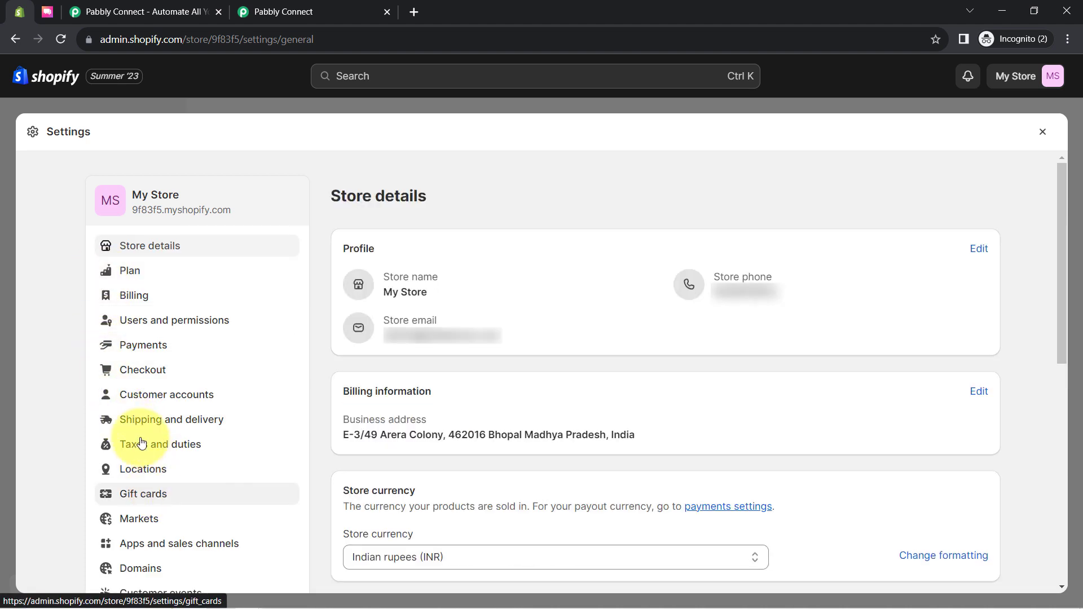
scroll(140, 415, "down", 2)
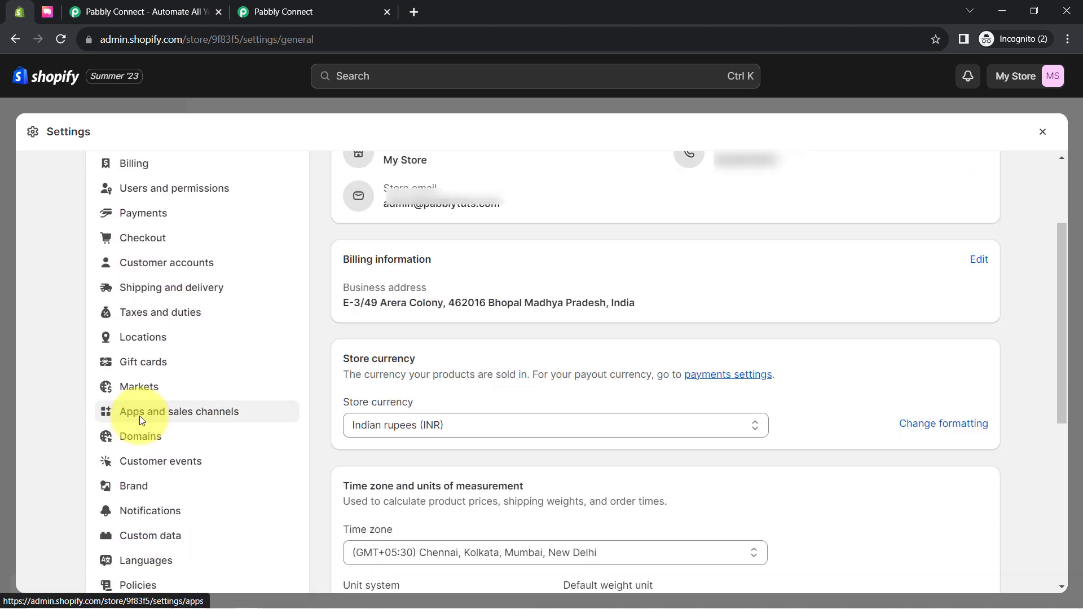
left_click(146, 502)
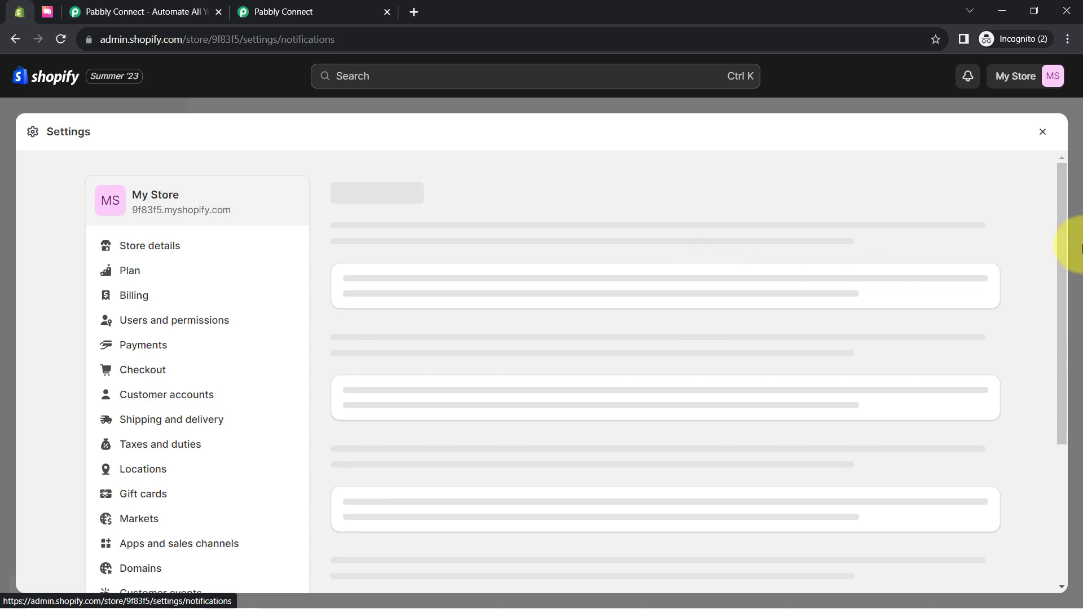
left_click_drag(1061, 174, 1071, 575)
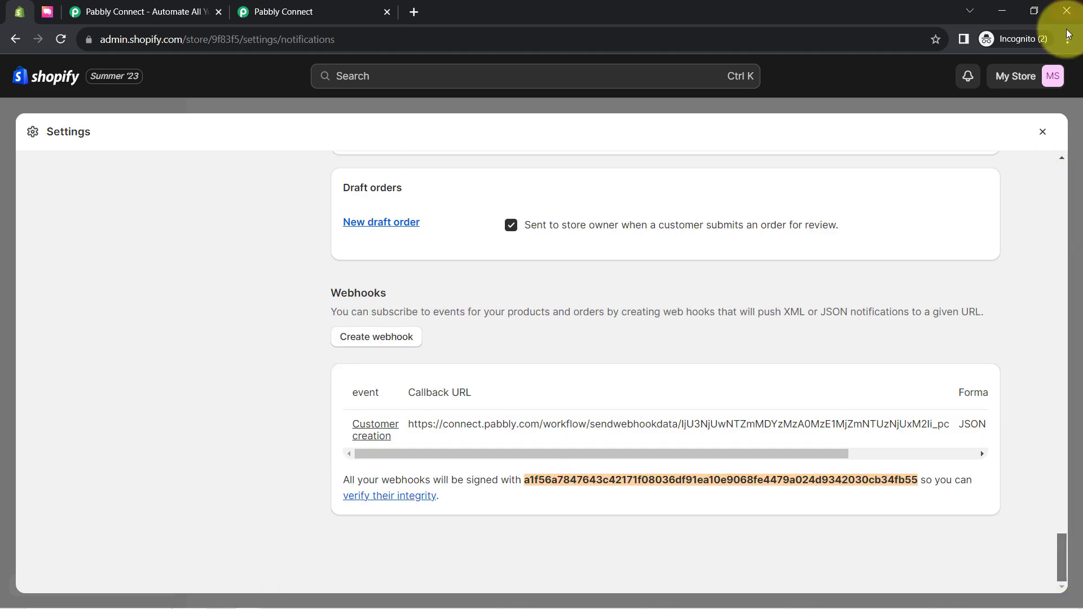
key("ctrl+plus")
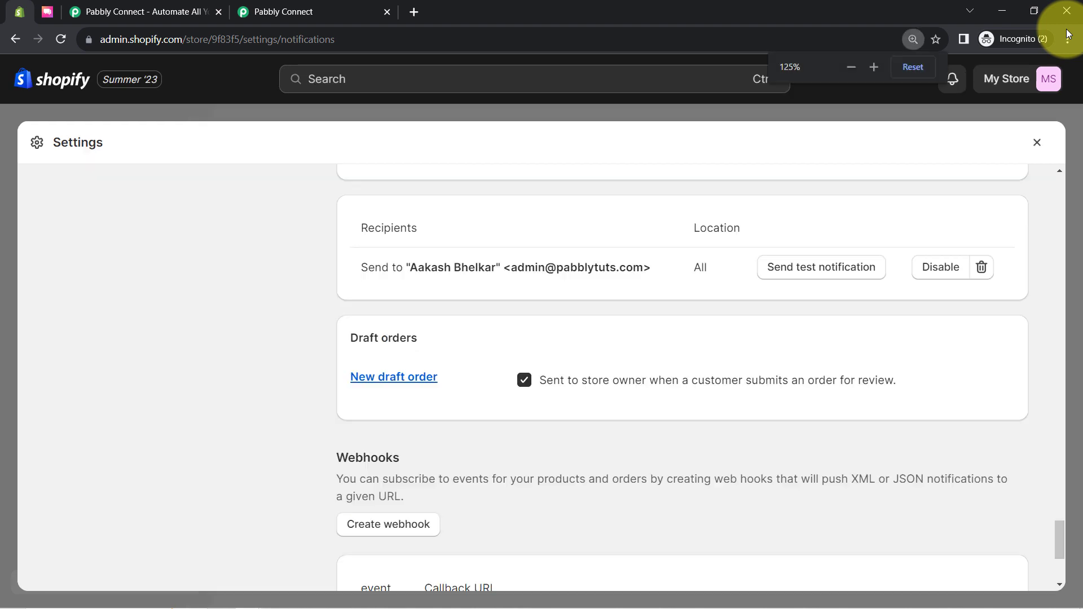
scroll(228, 439, "down", 3)
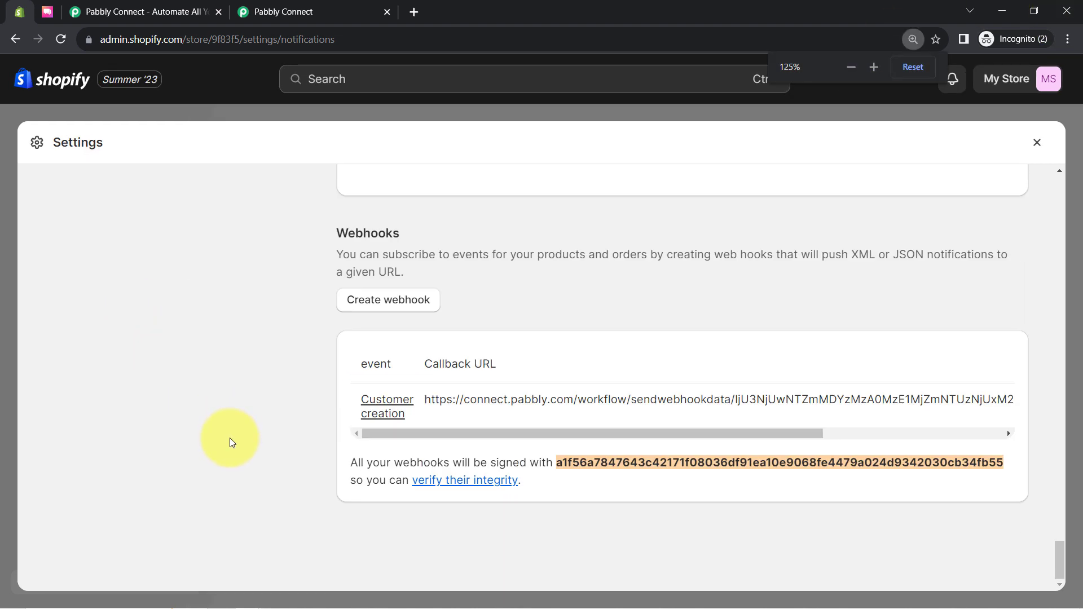
Step: Start a new Shopify webhook and paste the copied Pabbly Connect webhook URL into it
left_click(366, 303)
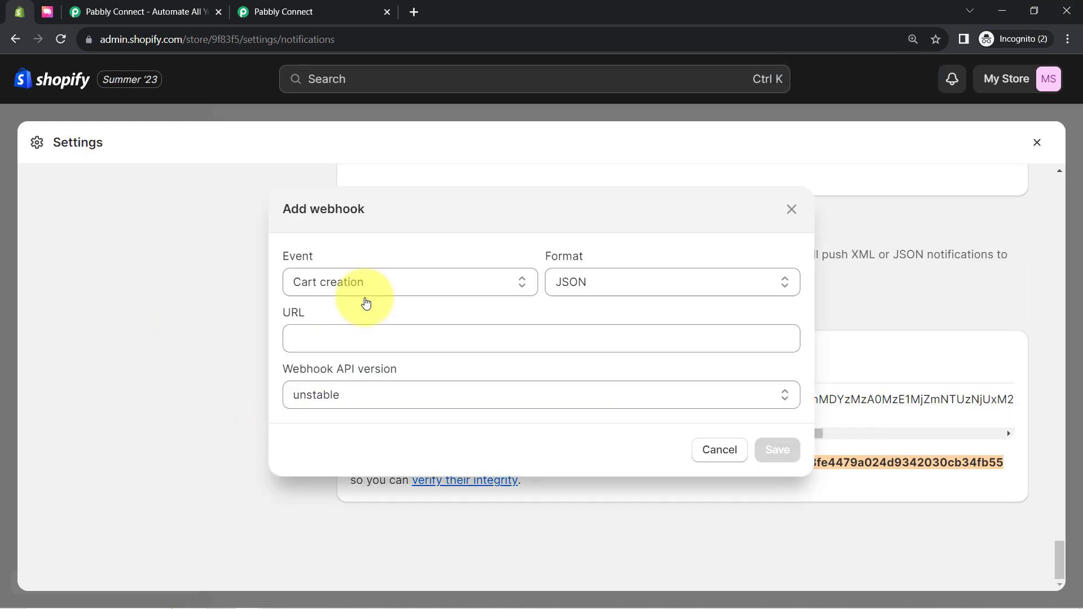
left_click(320, 340)
key("ctrl+v")
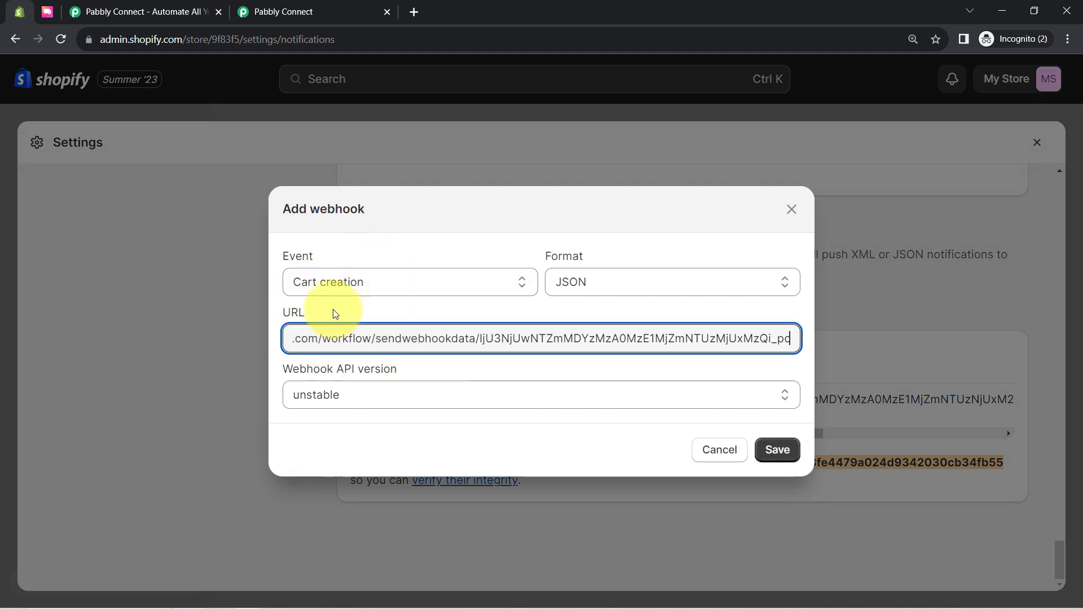
Step: Close the extra Pabbly Connect page, then set the new Shopify webhook's event to Customer creation
left_click(245, 17)
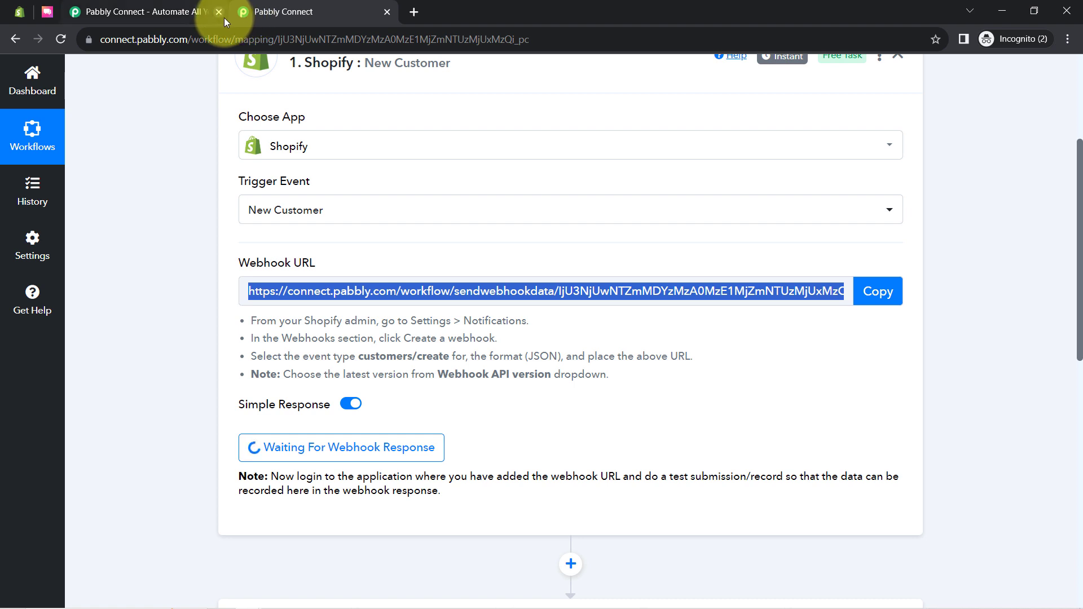
left_click(219, 12)
left_click(19, 11)
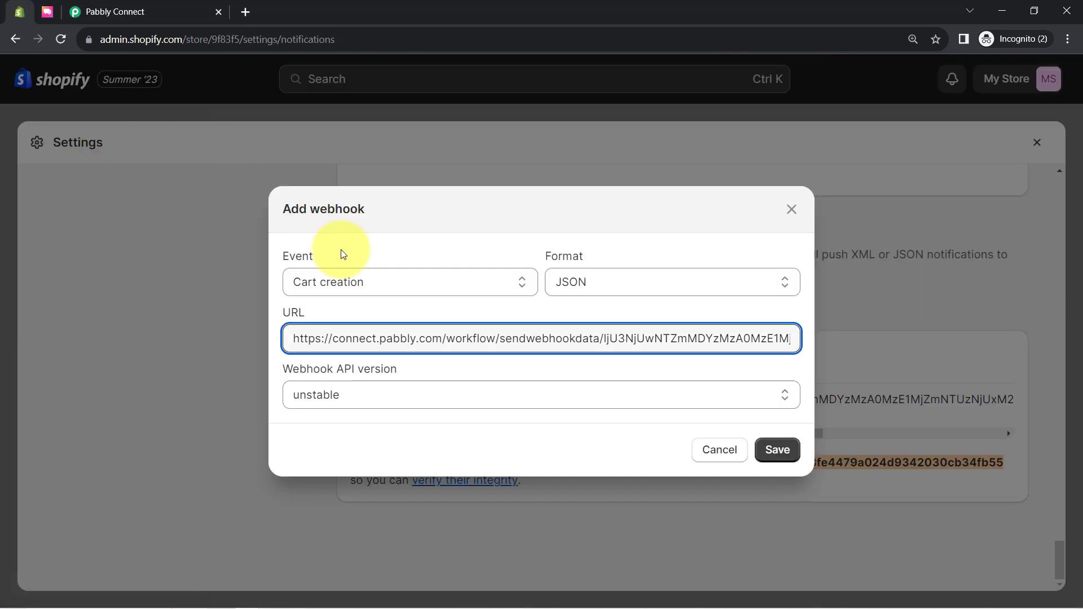
left_click(345, 284)
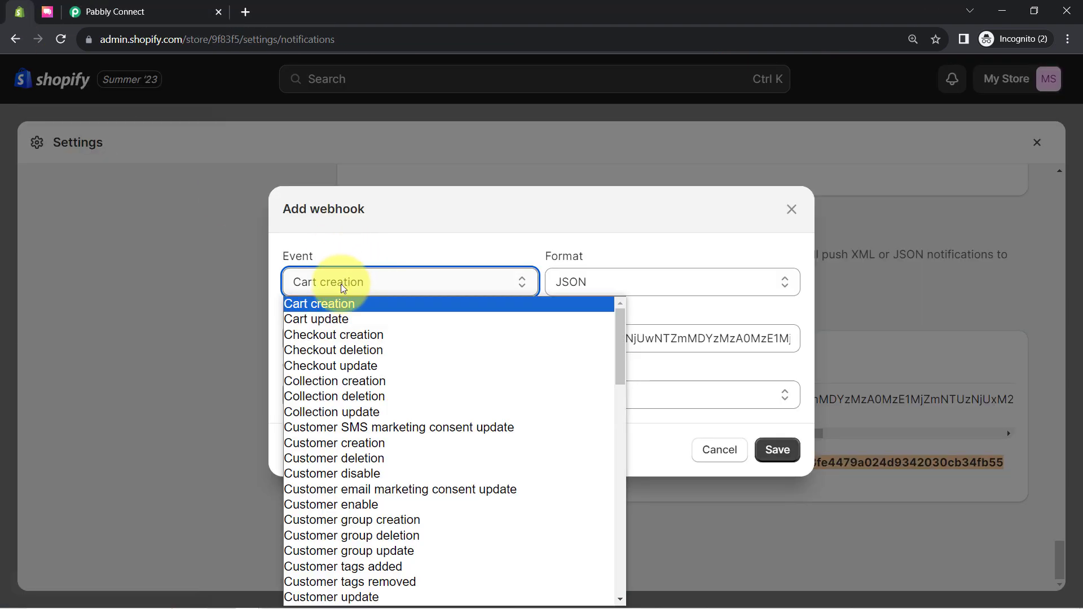
left_click(357, 443)
Step: Check the required event type in Pabbly Connect's webhook instructions and return to the Shopify webhook form
left_click(115, 12)
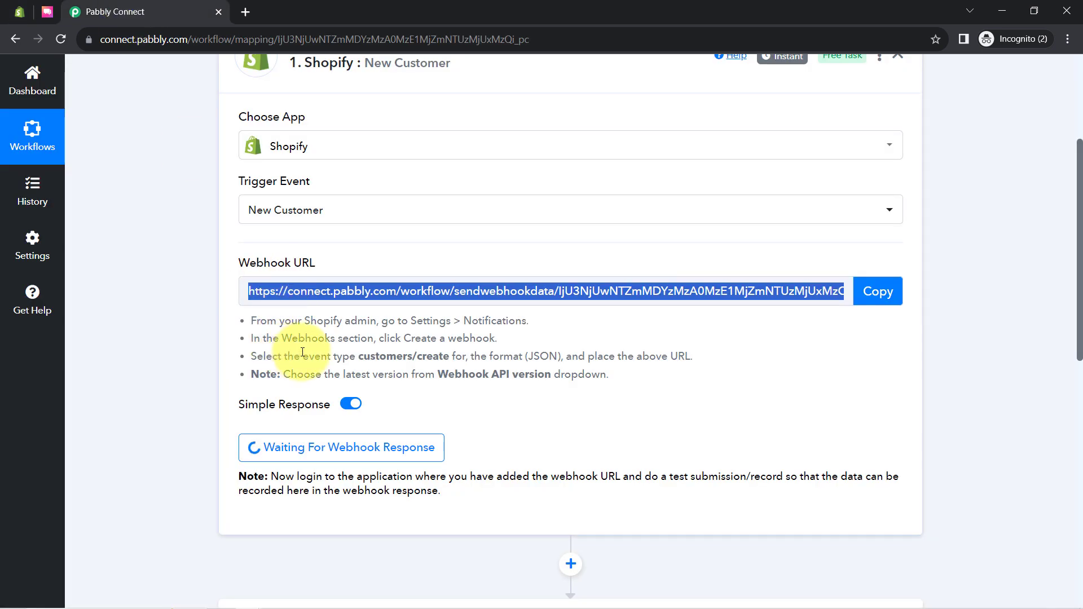
left_click(349, 354)
left_click_drag(349, 353, 440, 356)
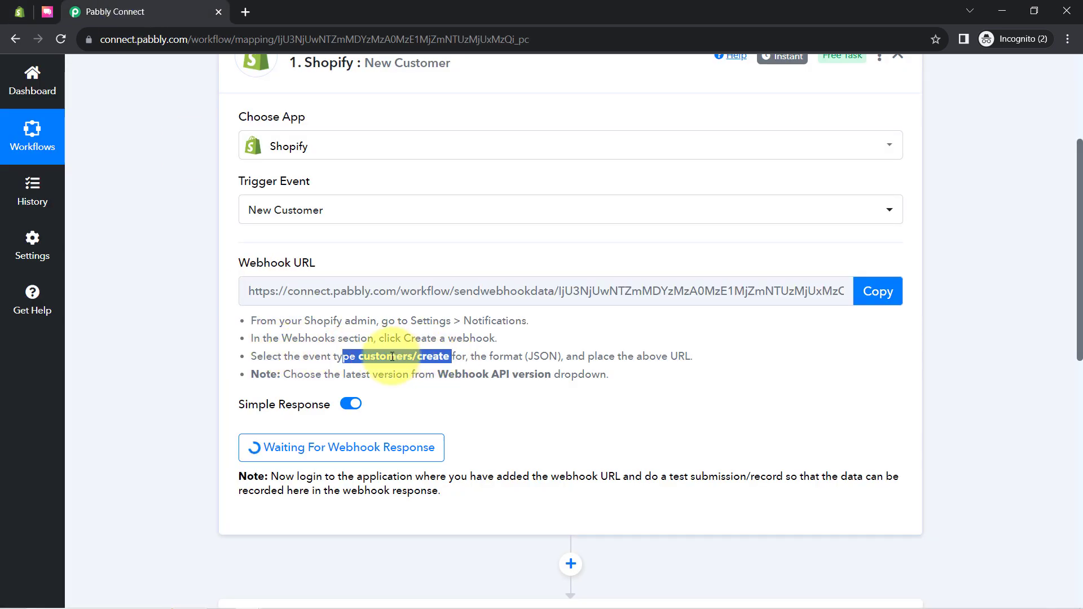
left_click(301, 361)
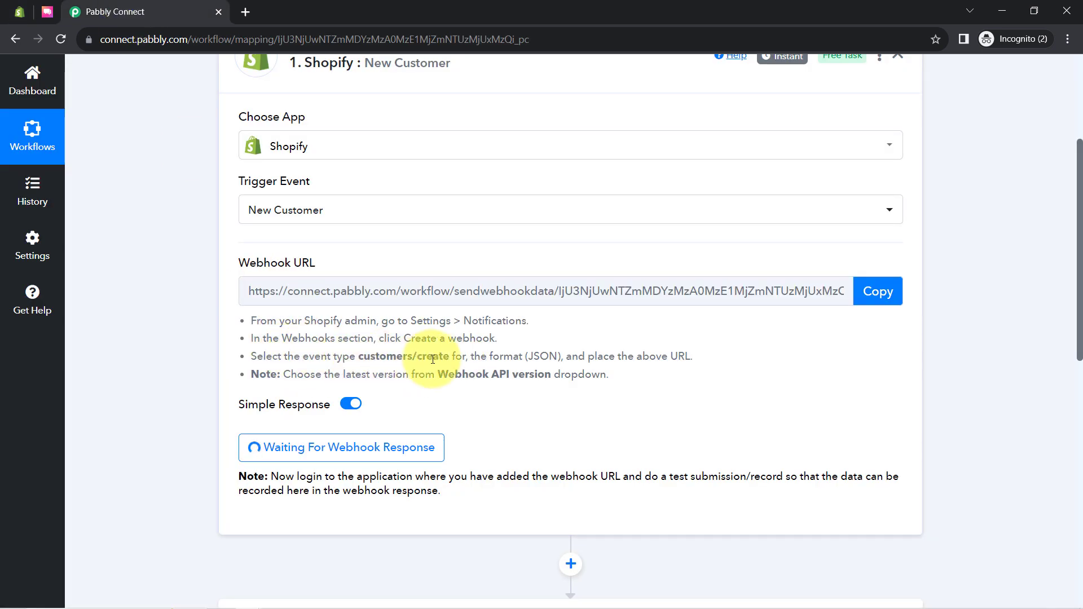
left_click(19, 12)
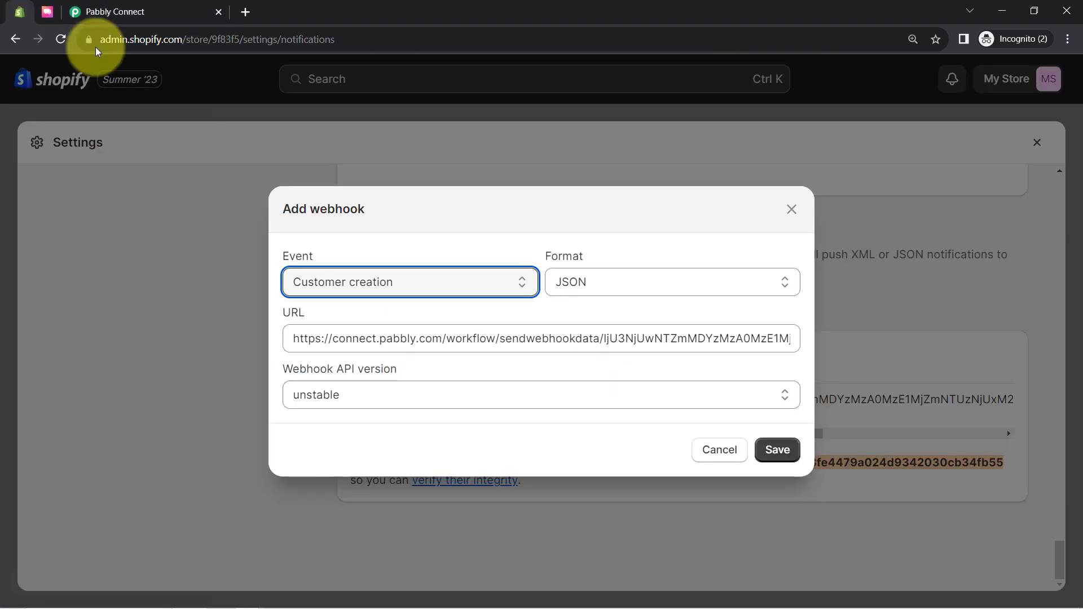
Step: Keep JSON as the webhook format, choose the webhook API version, save the webhook and close the store settings
left_click(582, 290)
left_click(581, 285)
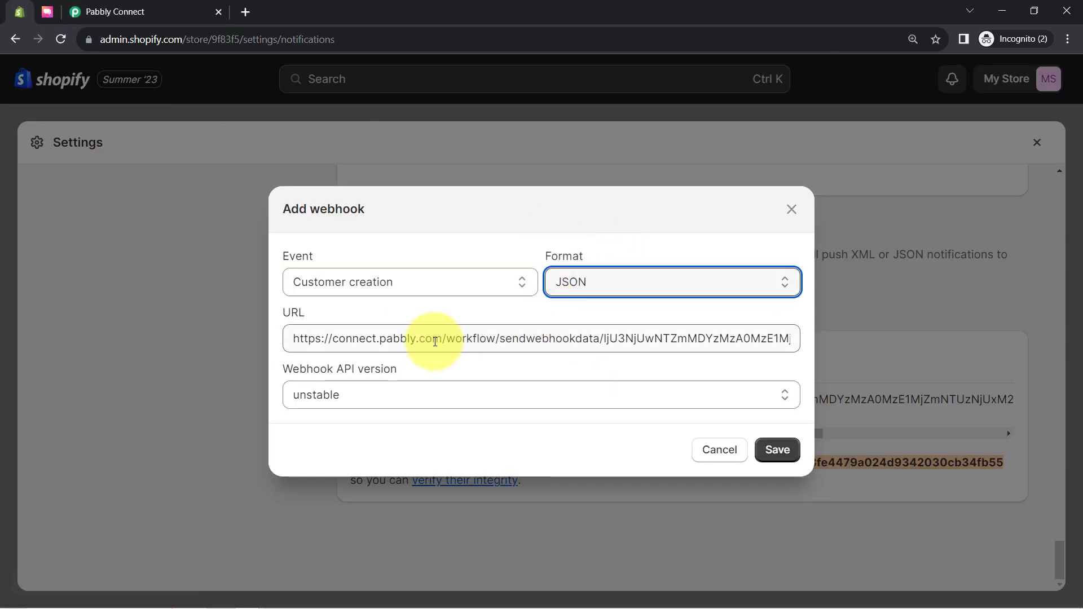
left_click(398, 393)
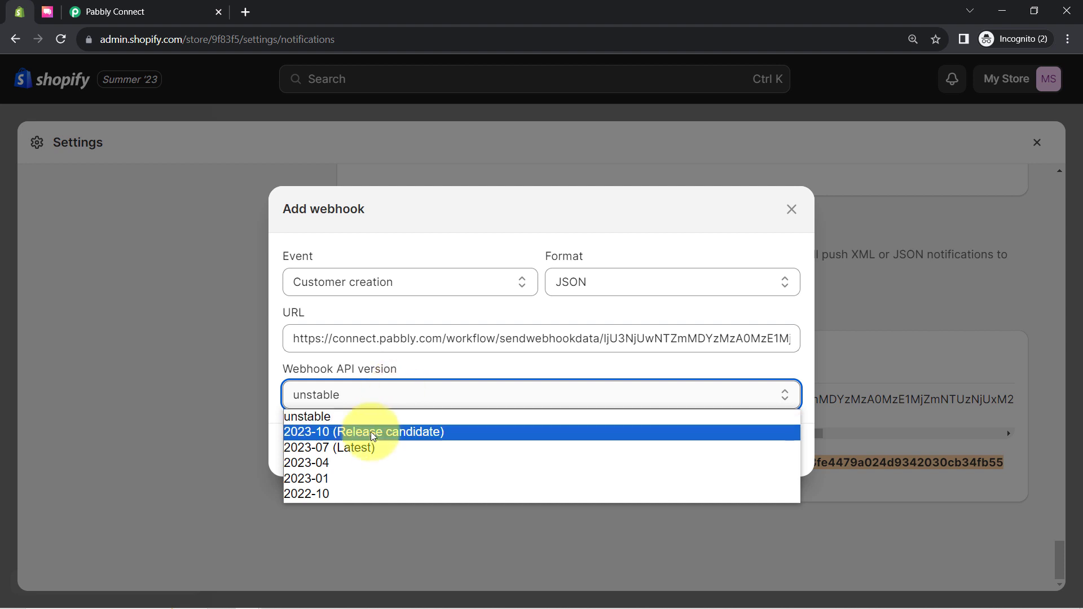
key("Escape")
key("Up")
left_click(778, 450)
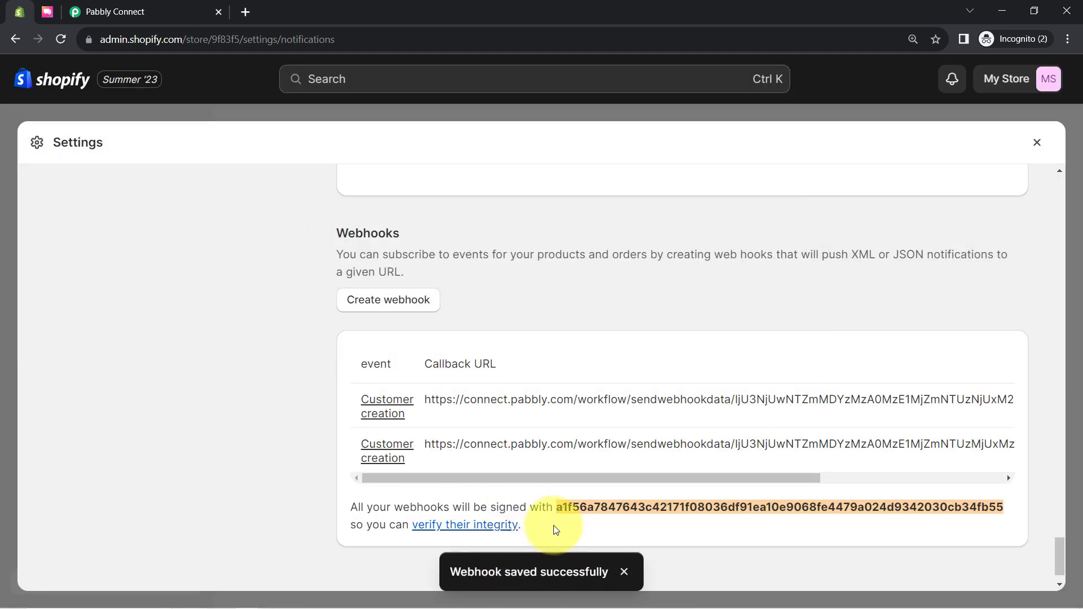
left_click(1040, 143)
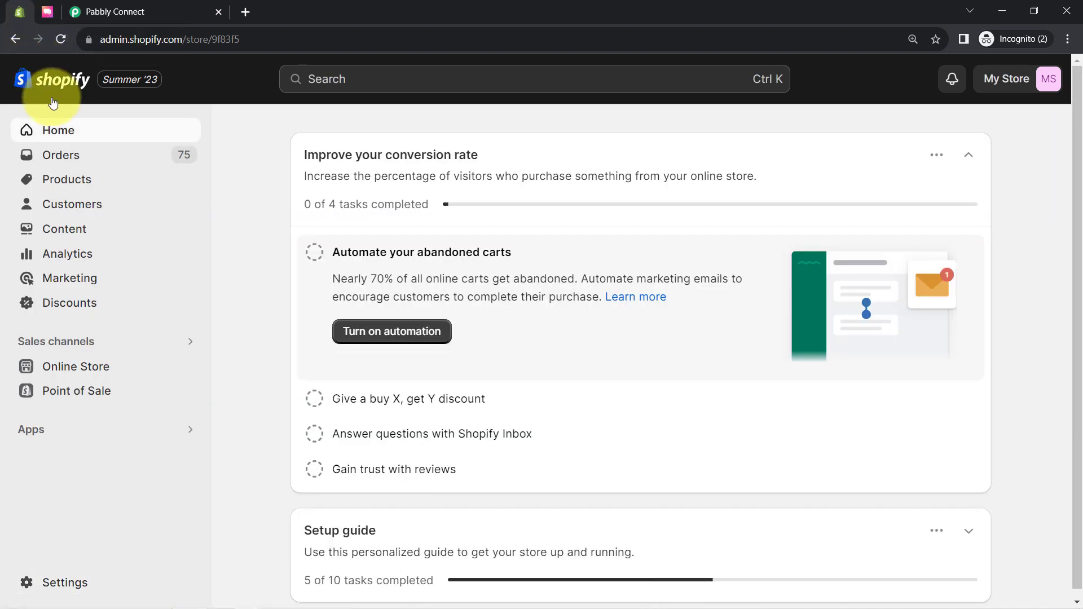
Step: Read the note in Pabbly Connect about making a test submission for the webhook response
left_click(140, 12)
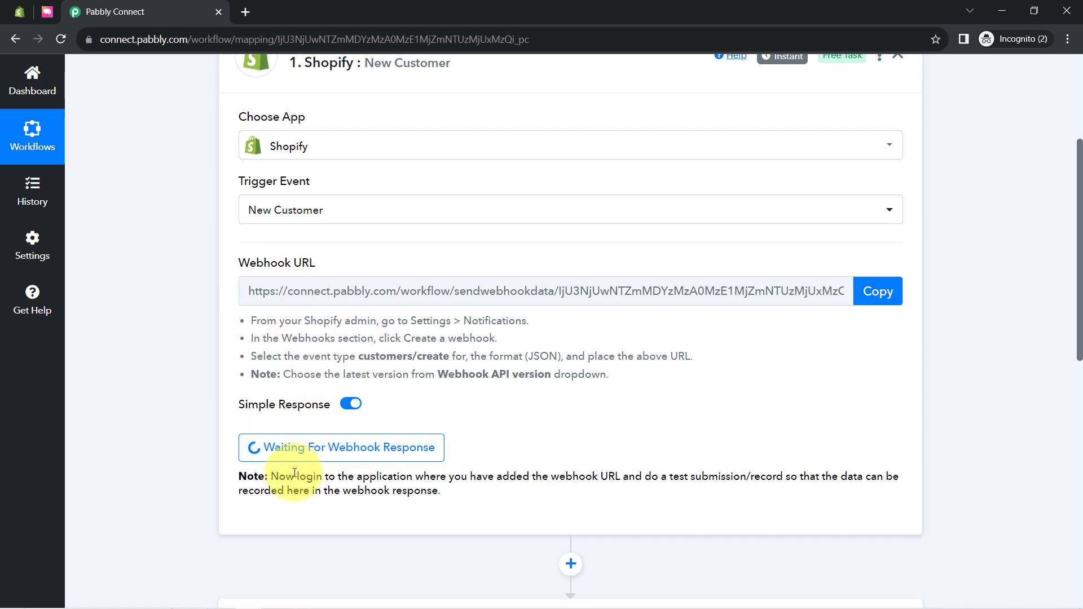
left_click_drag(295, 474, 426, 514)
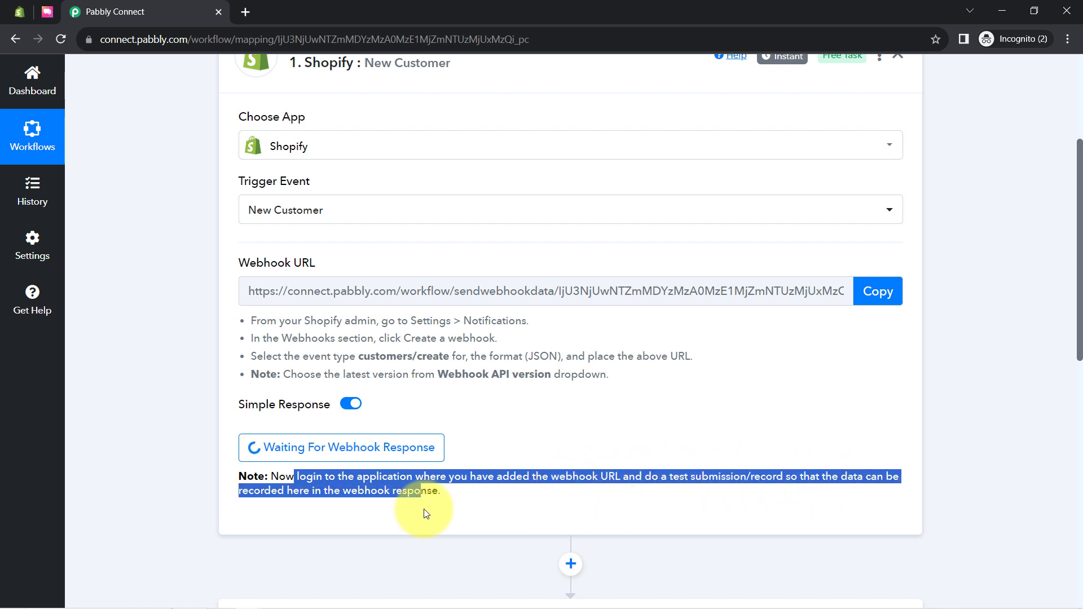
left_click(457, 497)
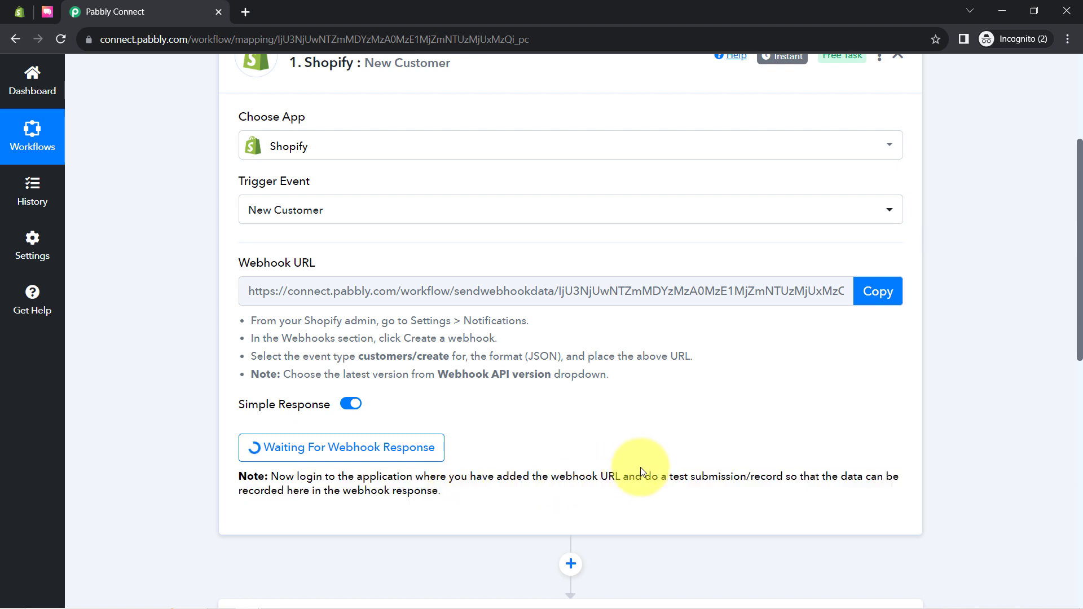
left_click_drag(727, 473, 780, 471)
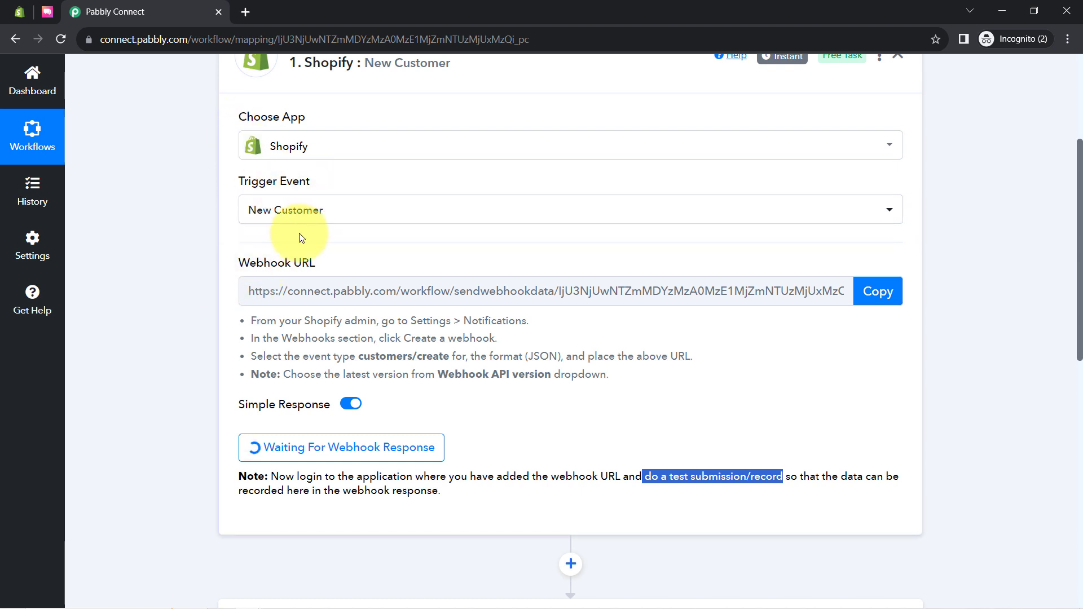
Step: Open the online storefront from the Shopify admin and go to its customer account registration form
left_click(17, 11)
left_click(189, 367)
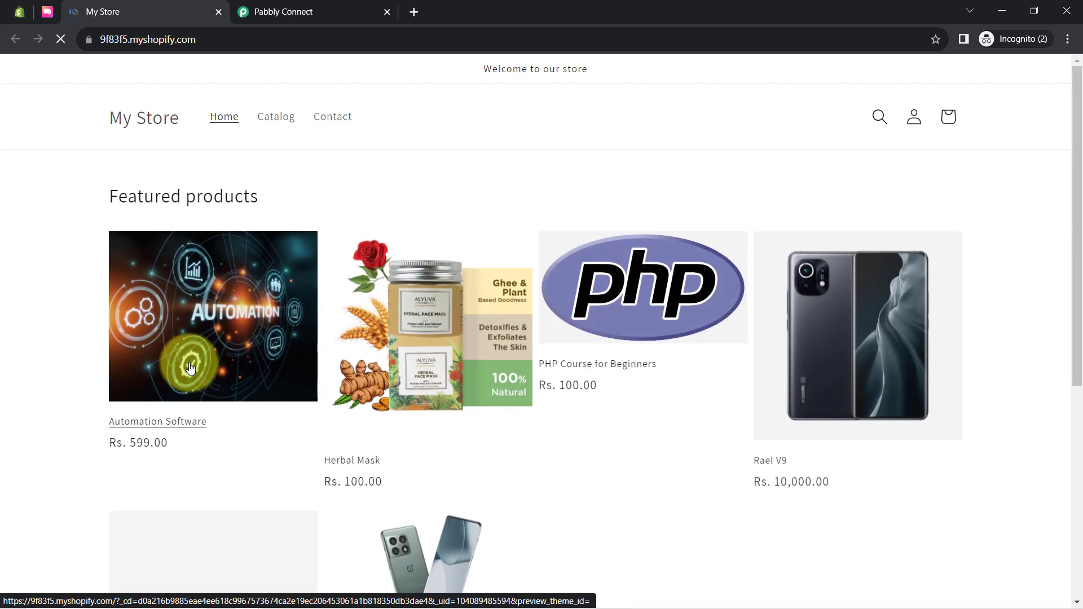
left_click(913, 118)
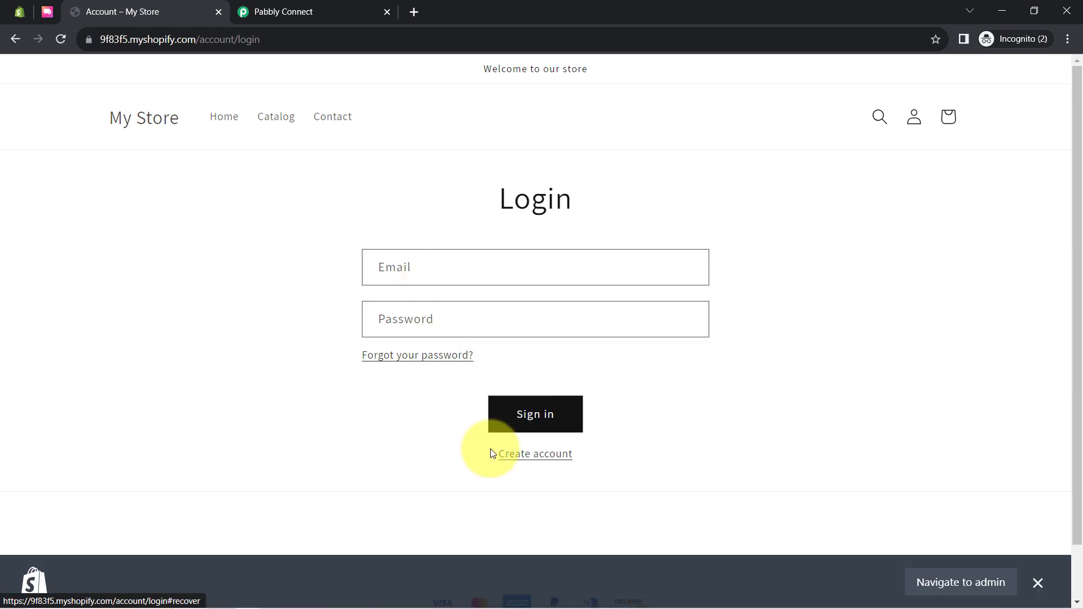
left_click(507, 461)
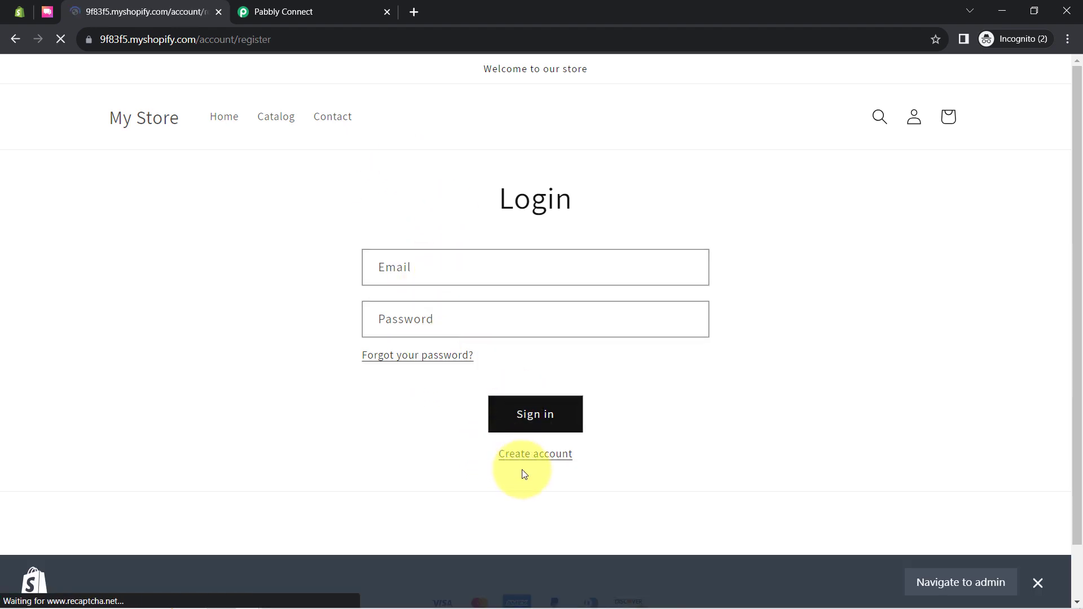
Step: Enter the test customer's first name, last name, email, mobile number and account password, and create the account
left_click(414, 265)
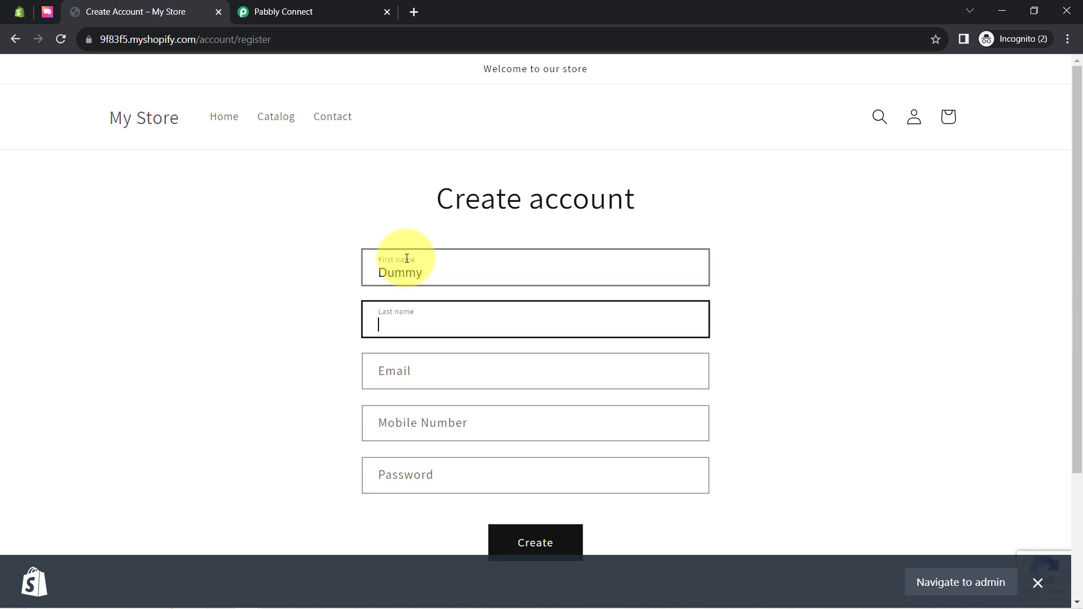
key("Tab")
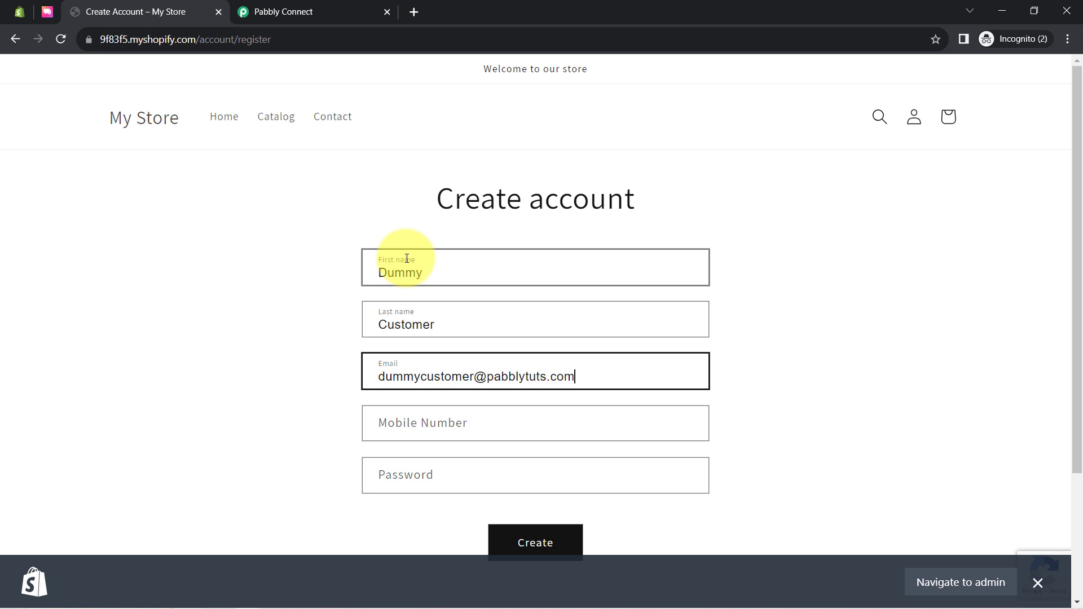
key("Tab")
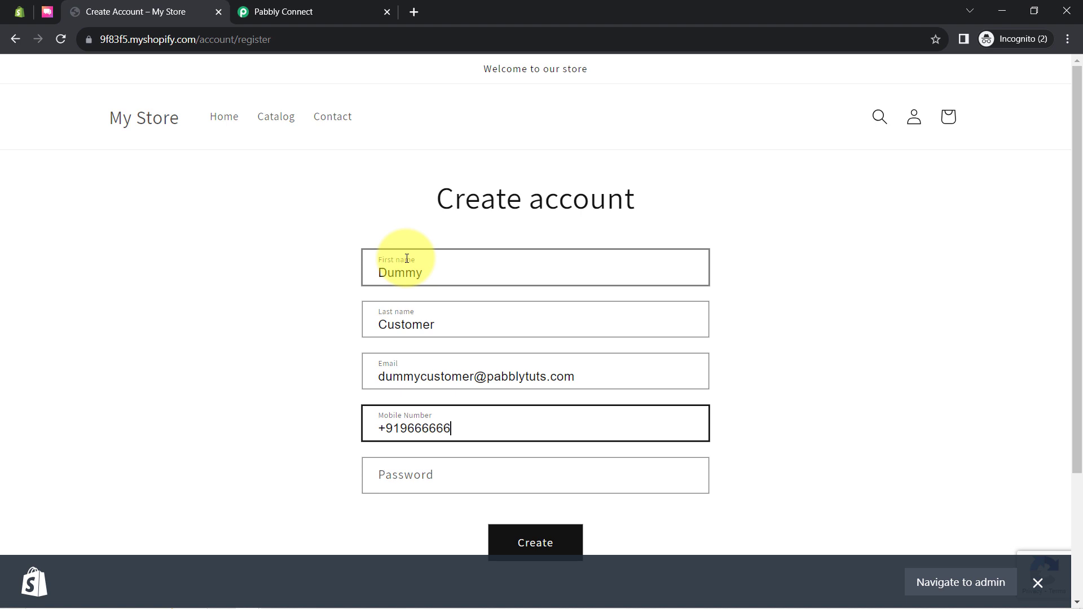
key("Tab")
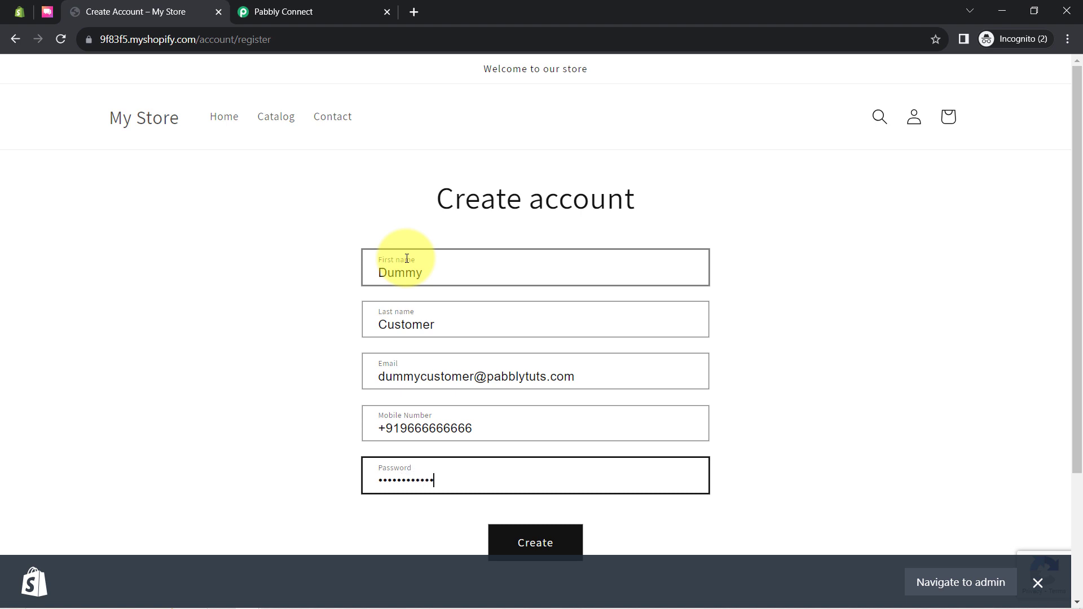
left_click(519, 551)
Step: Check the webhook response captured in Pabbly Connect for the new customer, then collapse the received response
left_click(282, 11)
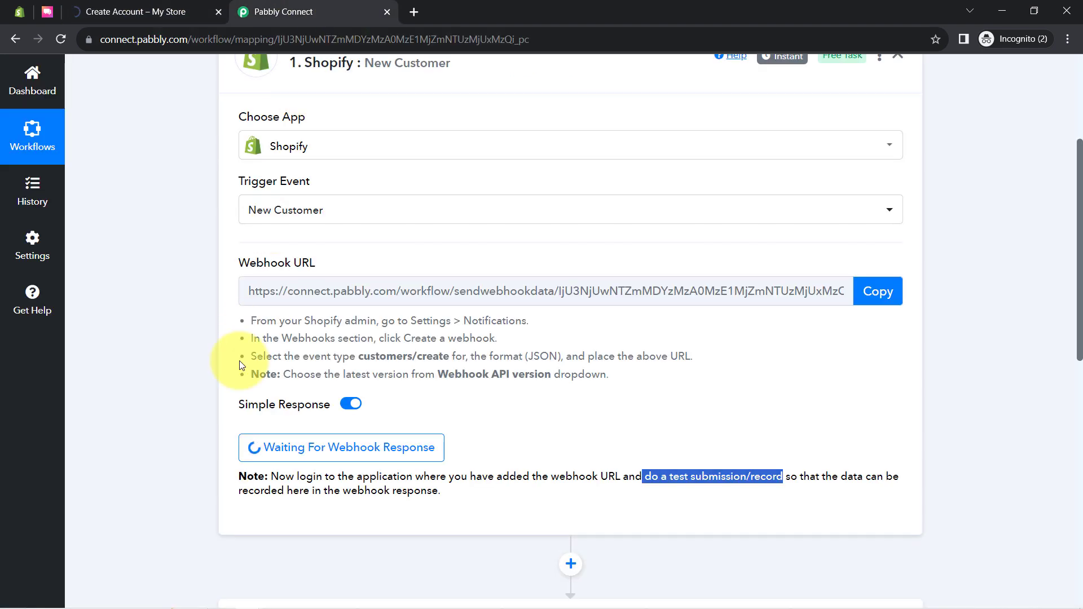
scroll(240, 365, "down", 4)
left_click(164, 11)
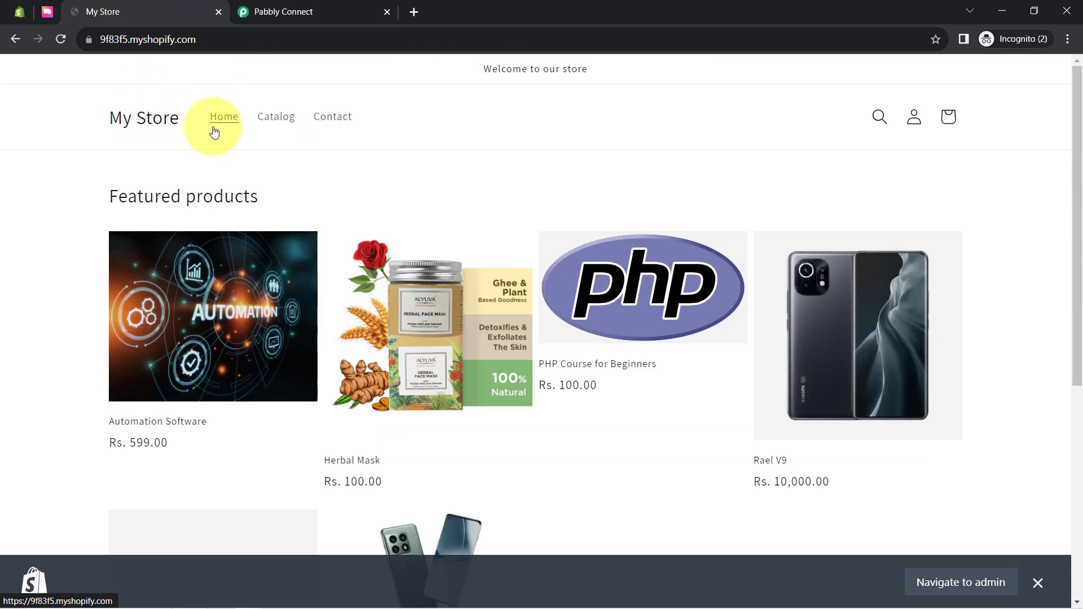
left_click(270, 12)
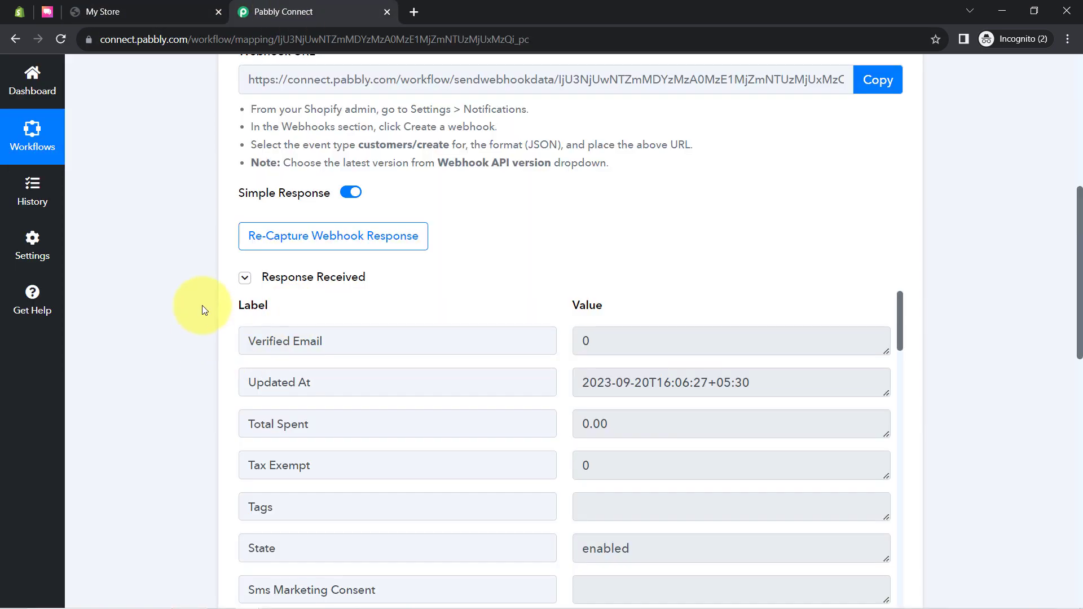
left_click(296, 281)
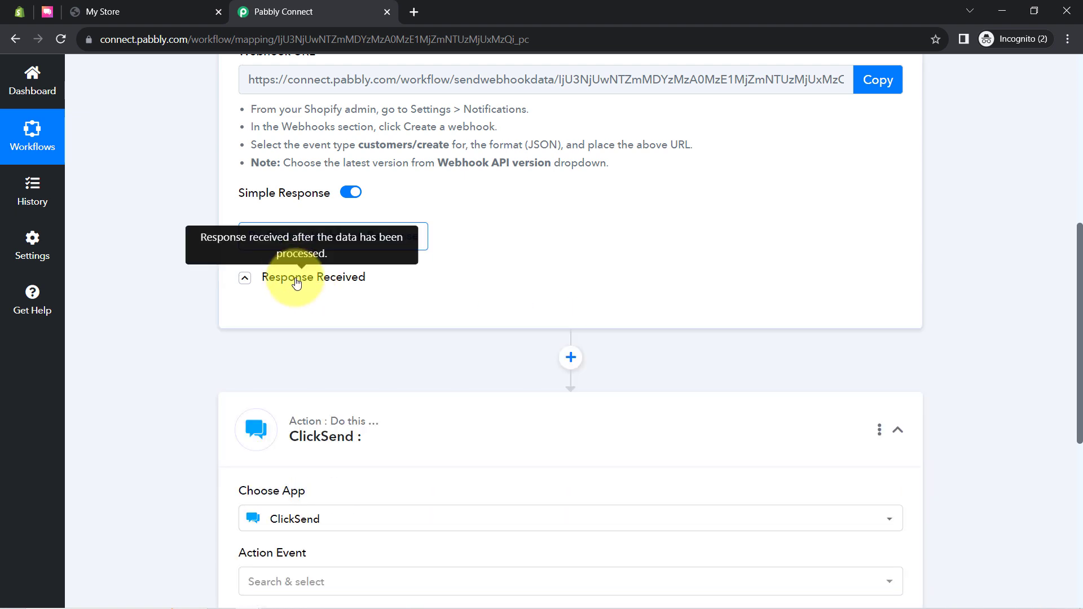
Step: Expand the received webhook response and examine the new customer's update time, mobile number note, first and last name, email and default address fields
left_click(297, 282)
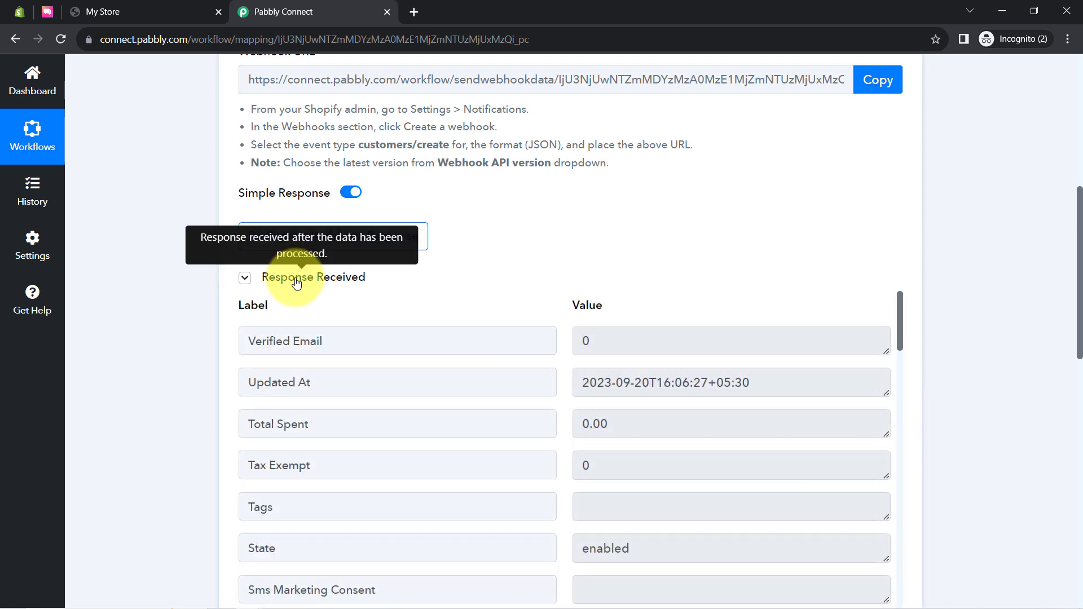
scroll(190, 304, "down", 1)
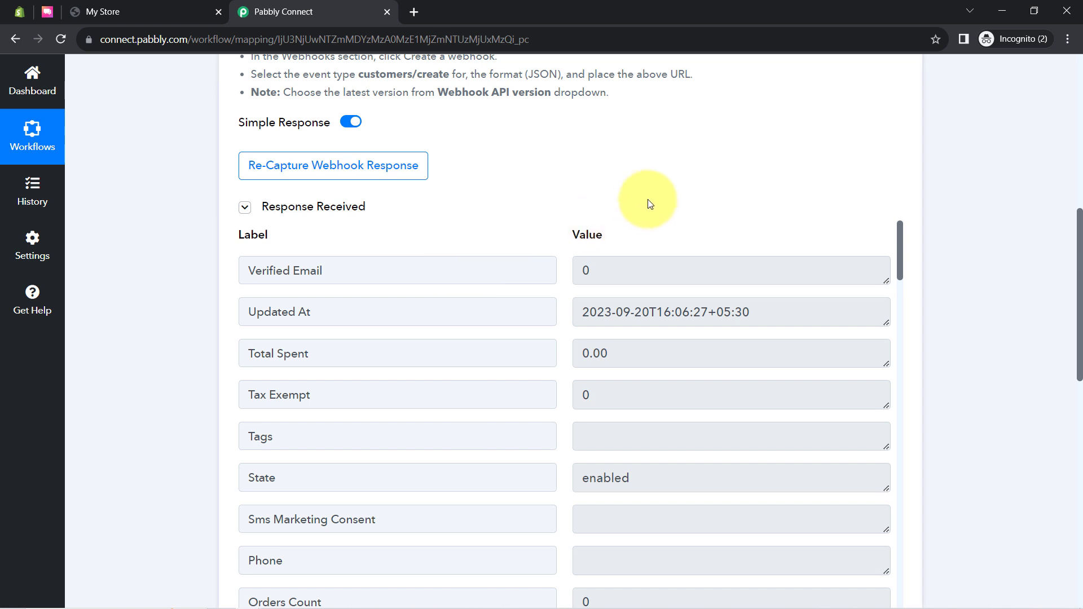
scroll(650, 205, "down", 2)
left_click_drag(642, 171, 540, 171)
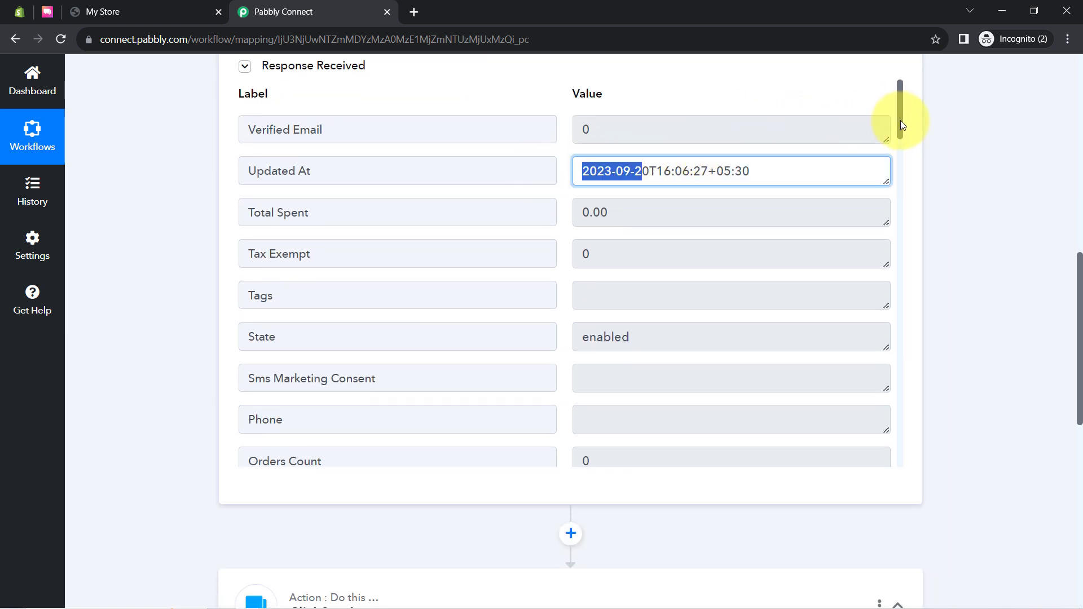
left_click_drag(900, 120, 901, 158)
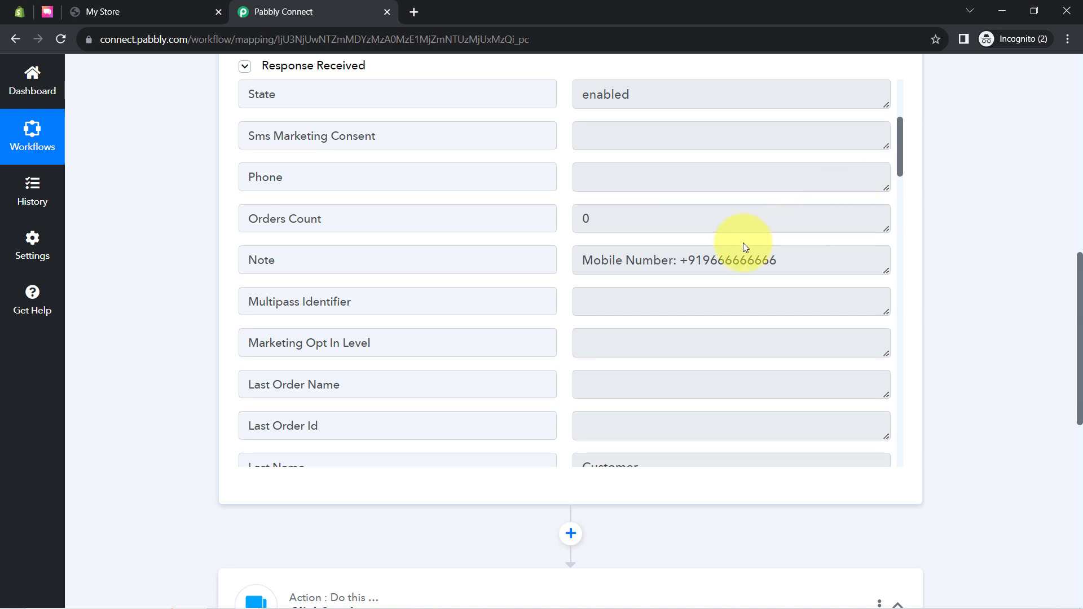
left_click_drag(710, 260, 778, 252)
left_click_drag(900, 148, 892, 195)
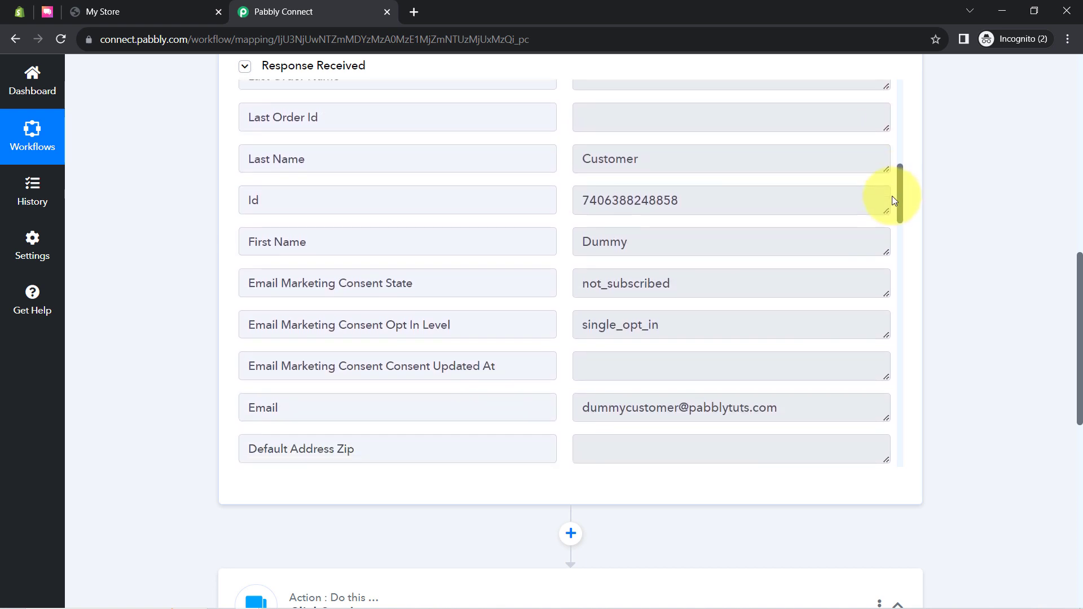
double_click(636, 176)
left_click_drag(626, 243, 564, 254)
left_click_drag(726, 417, 679, 417)
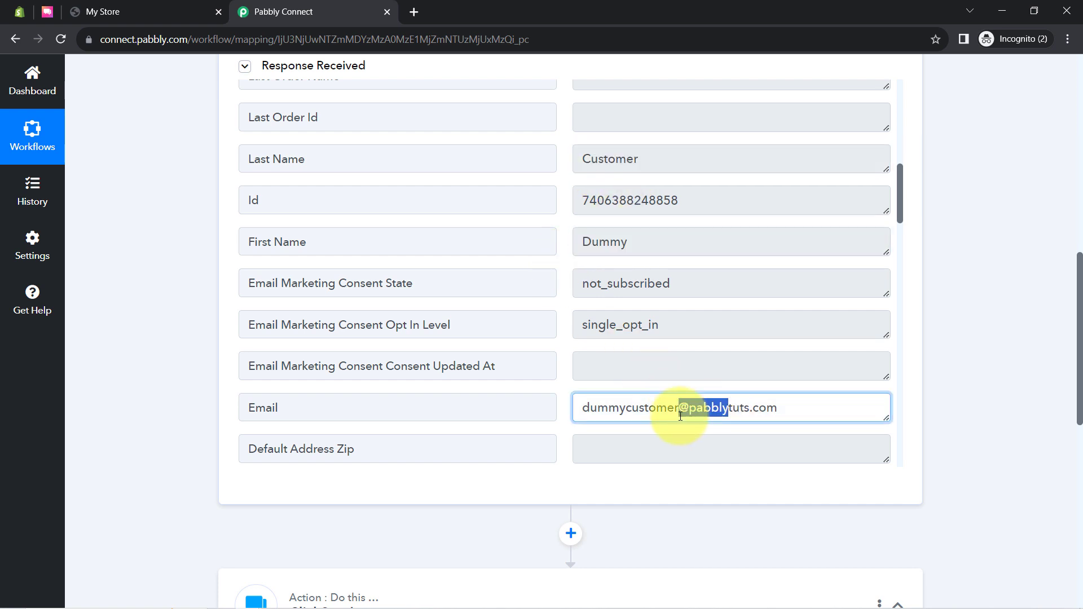
scroll(648, 266, "down", 3)
scroll(651, 262, "down", 6)
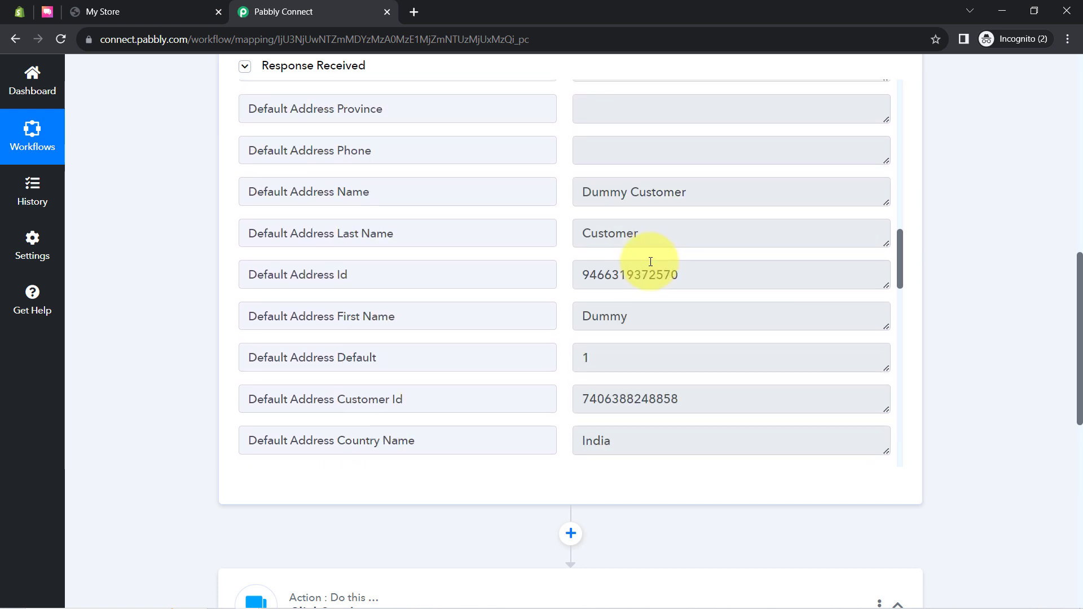
scroll(649, 255, "up", 3)
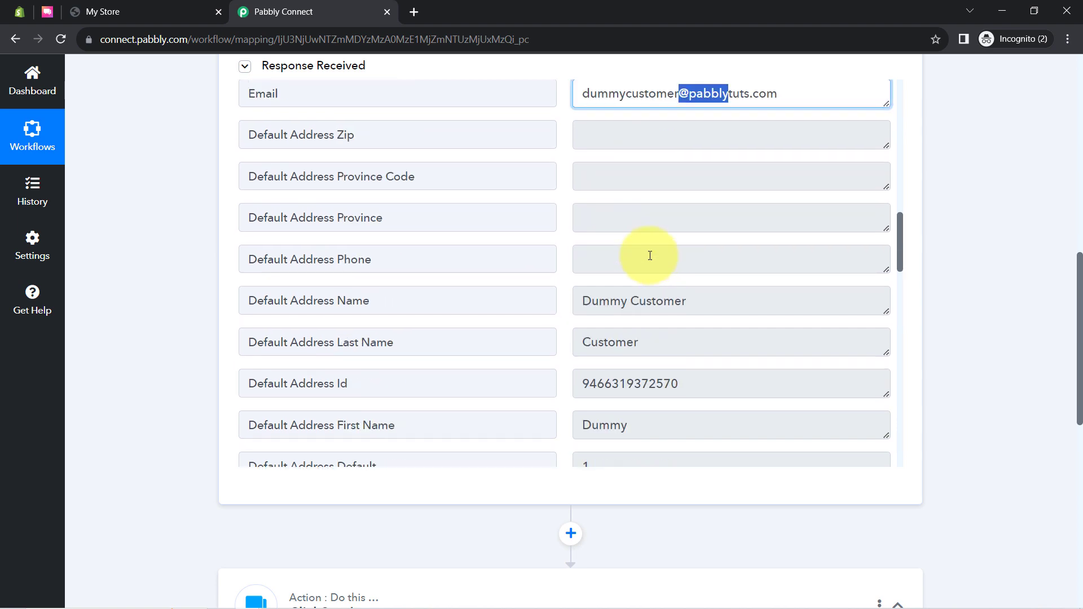
Step: Collapse the Shopify trigger step in the workflow and close the My Store storefront page
left_click(18, 9)
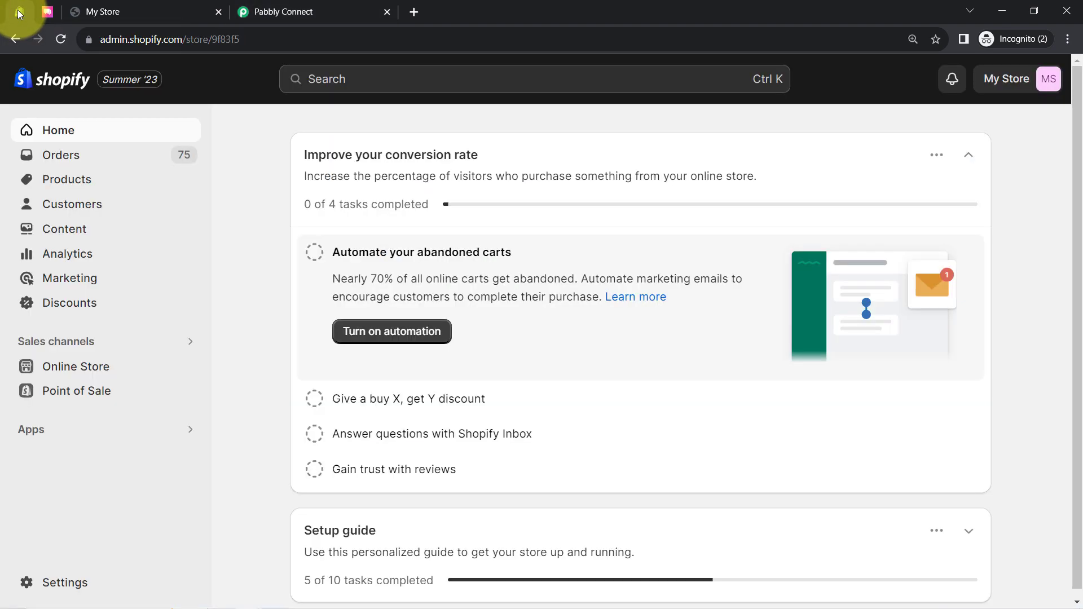
left_click(288, 10)
scroll(185, 216, "up", 10)
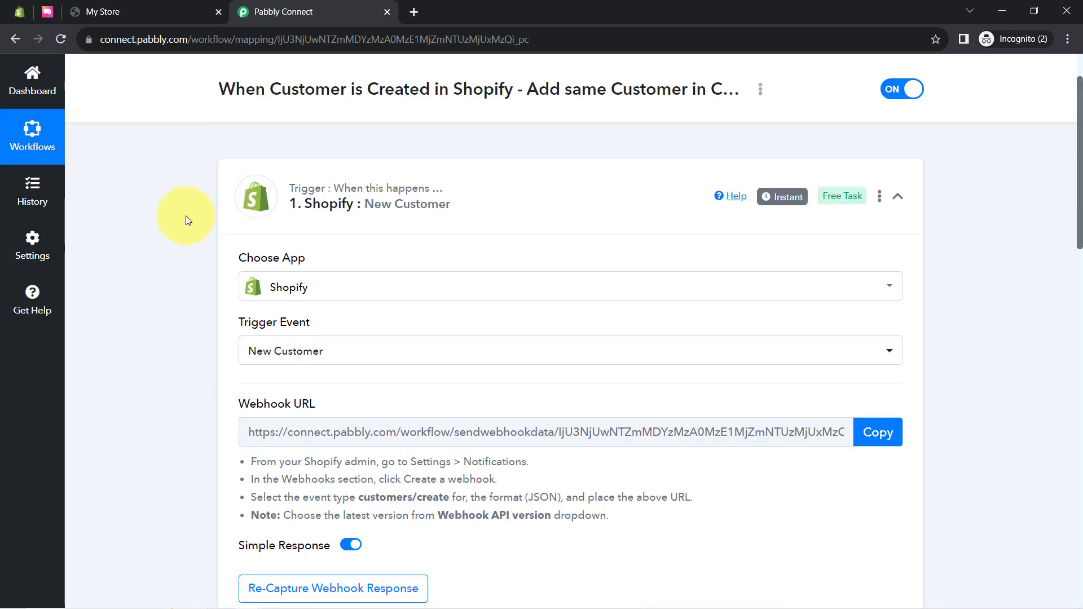
left_click(348, 205)
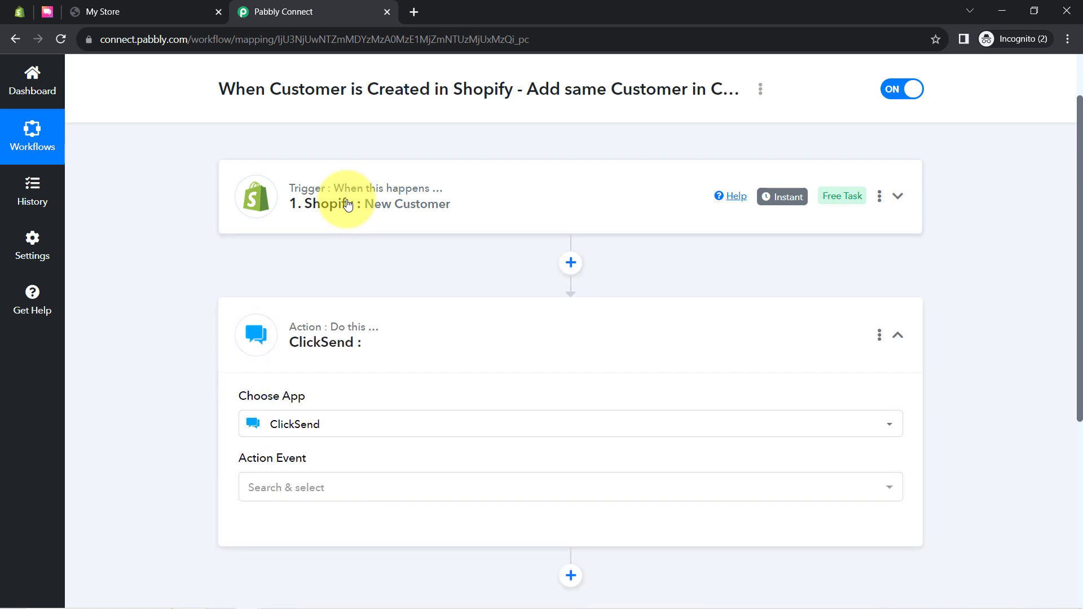
left_click(122, 7)
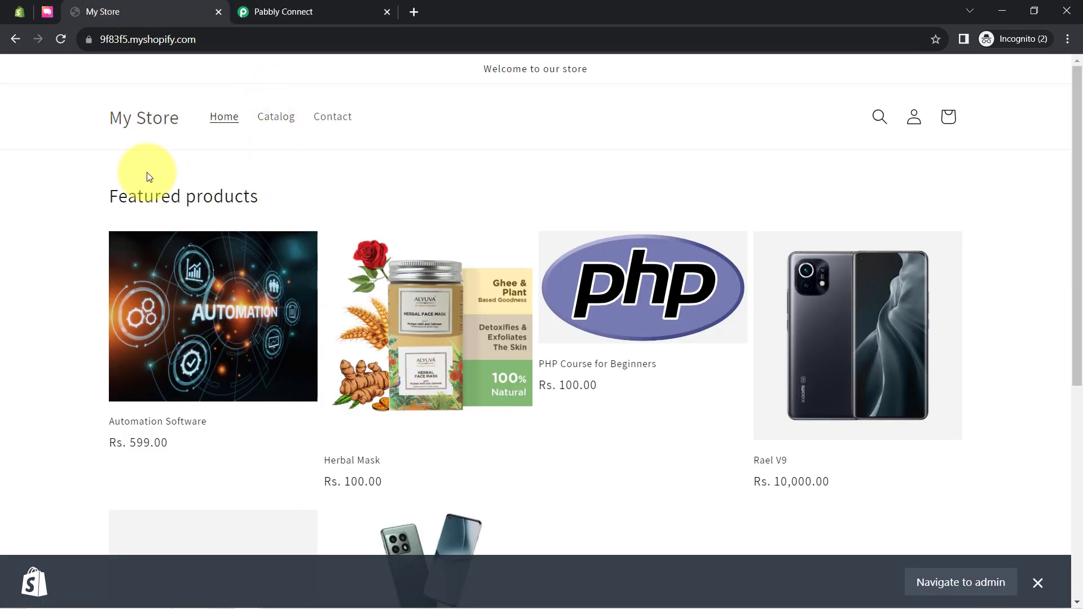
left_click(220, 15)
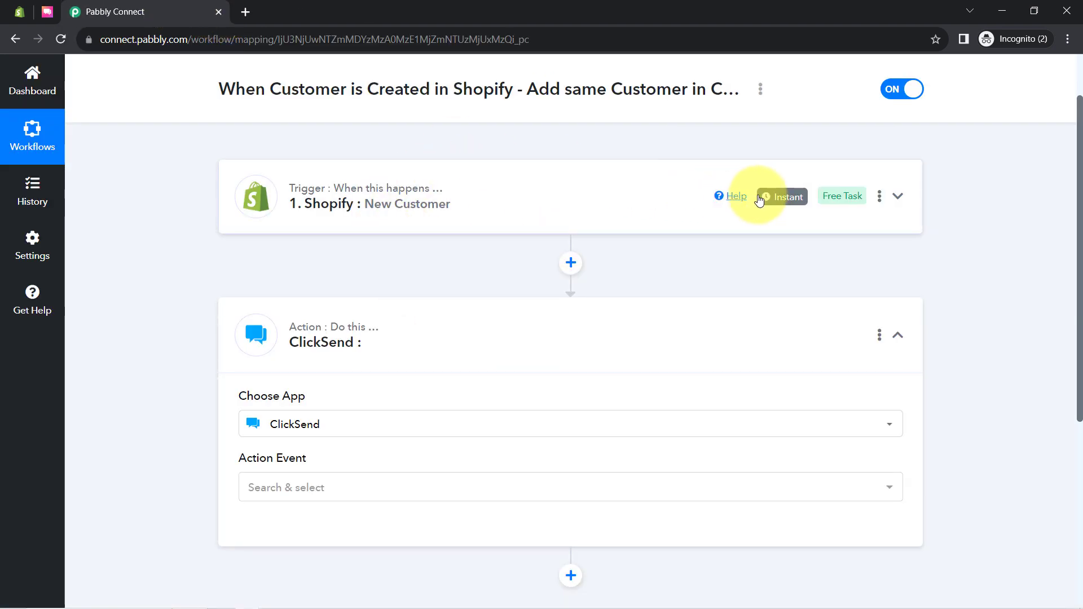
Step: Set the ClickSend action event to Create New Contact
mouse_move(774, 199)
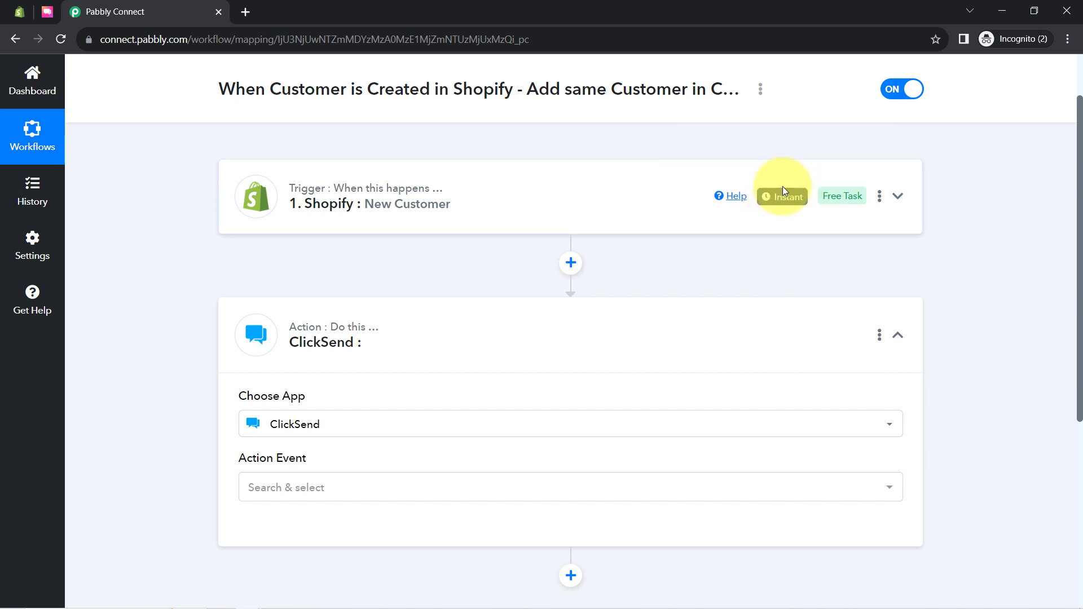
mouse_move(350, 189)
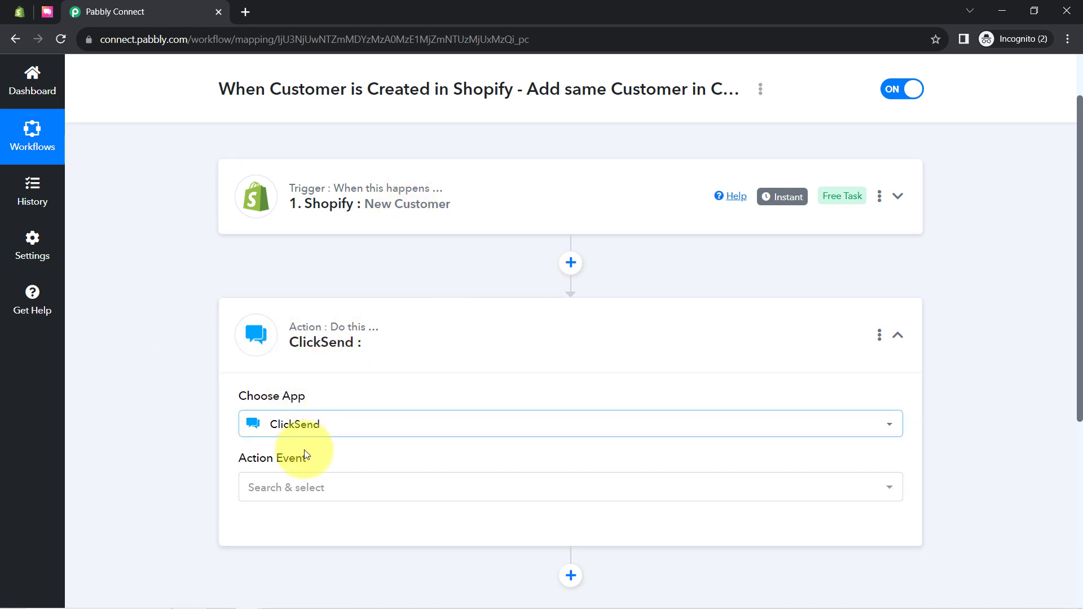
left_click(264, 489)
scroll(172, 395, "down", 1)
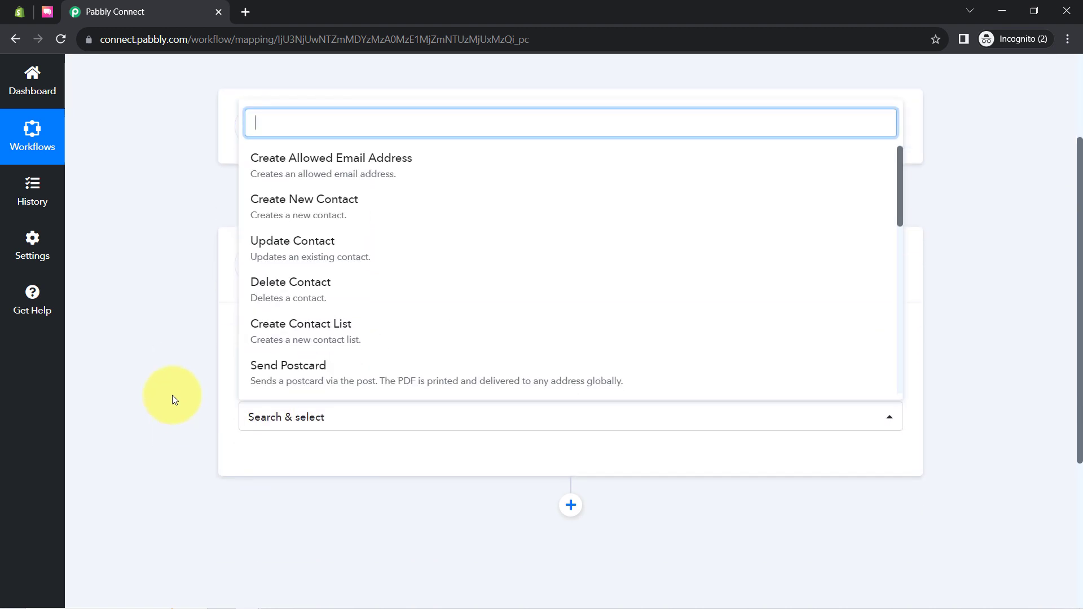
left_click(298, 213)
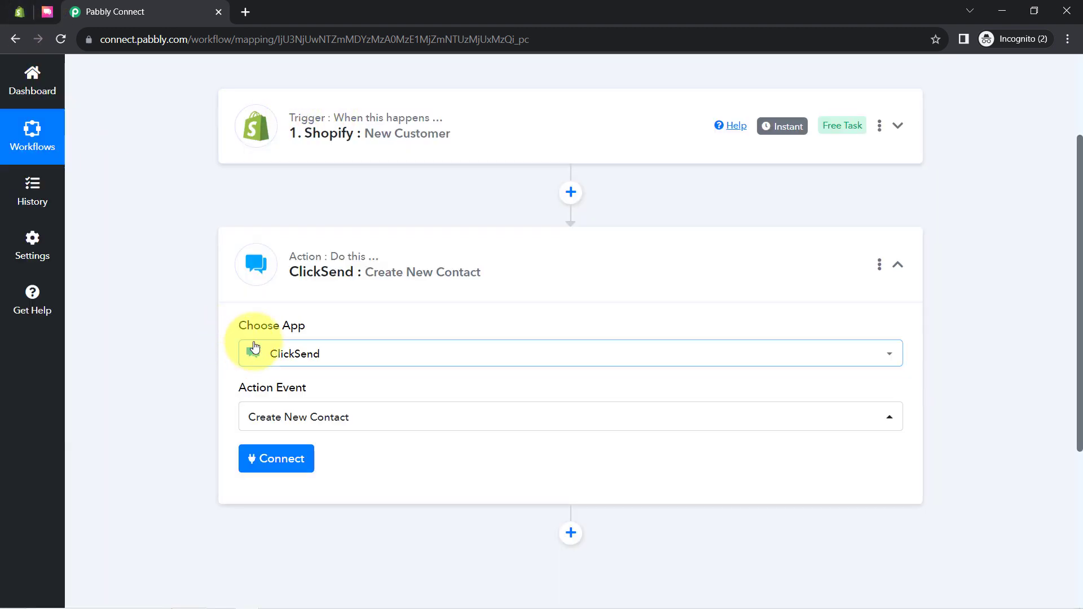
Step: Start adding a new ClickSend connection and read the instructions on where to find its username and API key
left_click(255, 468)
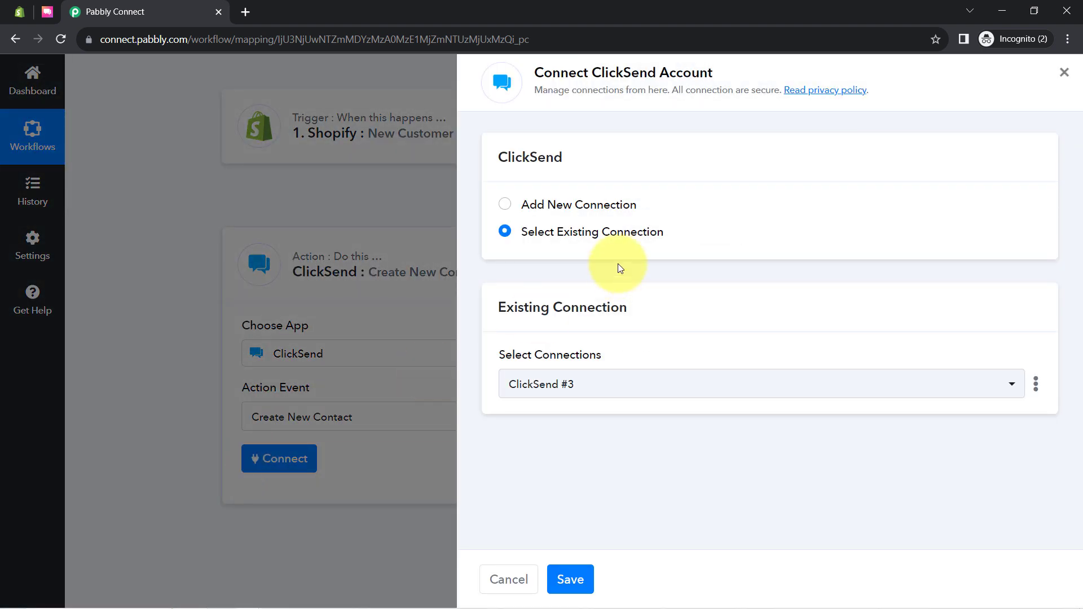
left_click(570, 212)
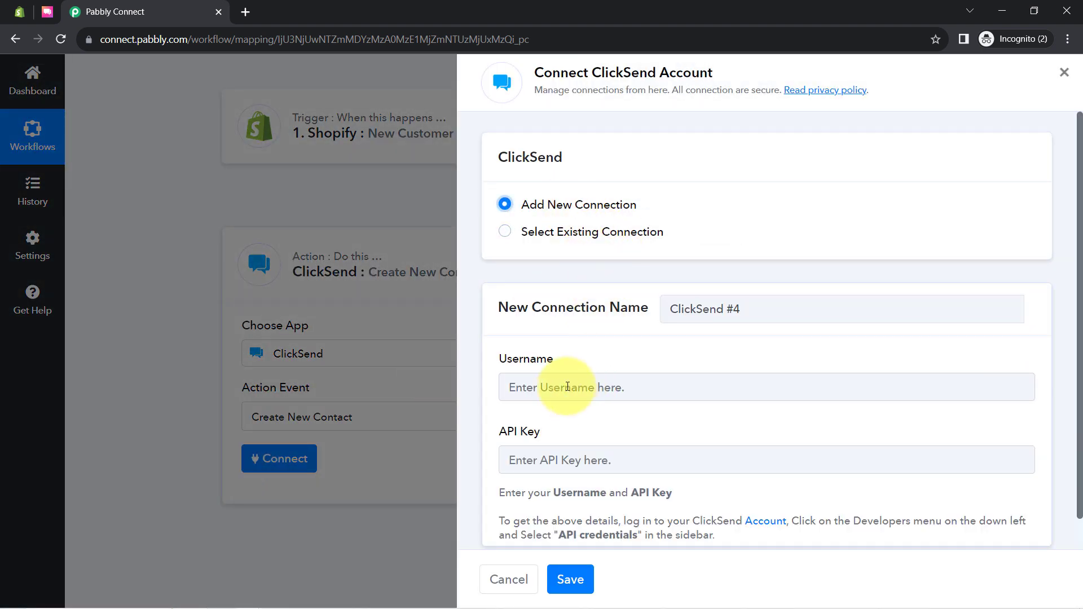
scroll(542, 308, "down", 1)
left_click_drag(516, 333, 546, 337)
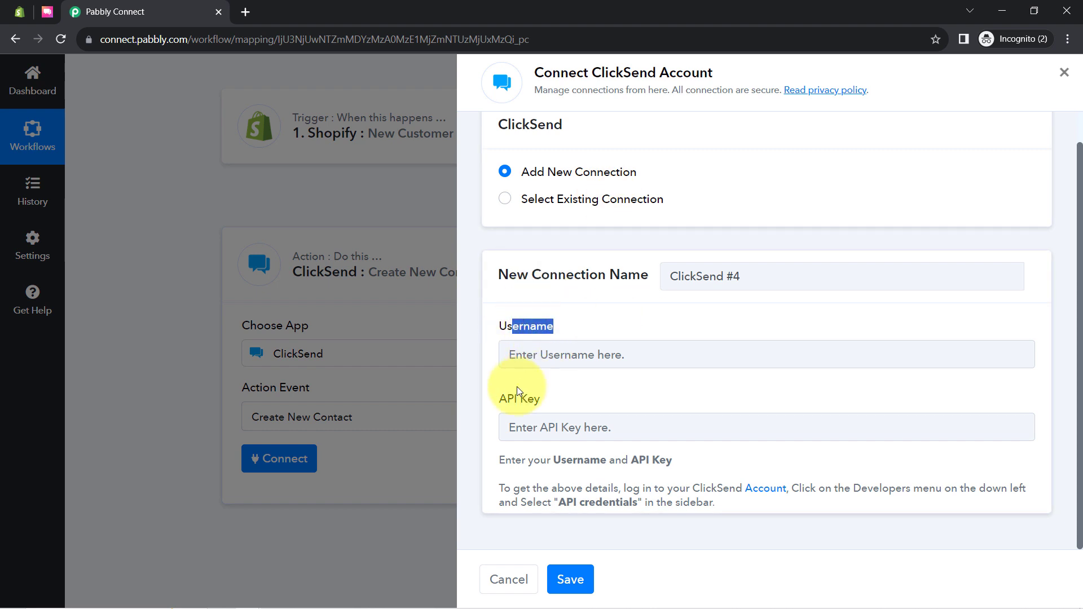
left_click(535, 407)
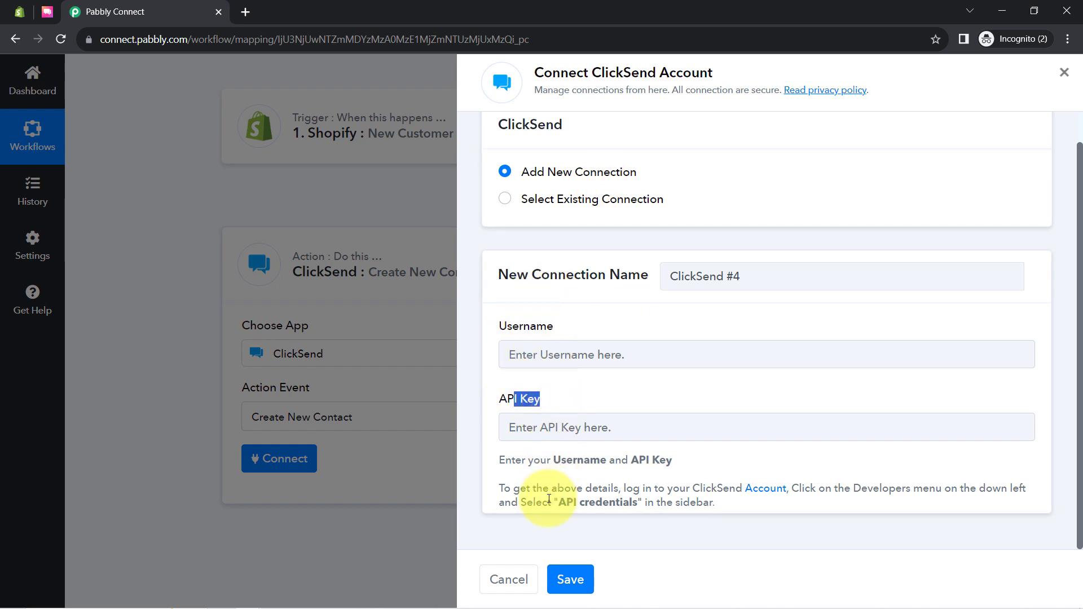
left_click_drag(844, 494, 682, 502)
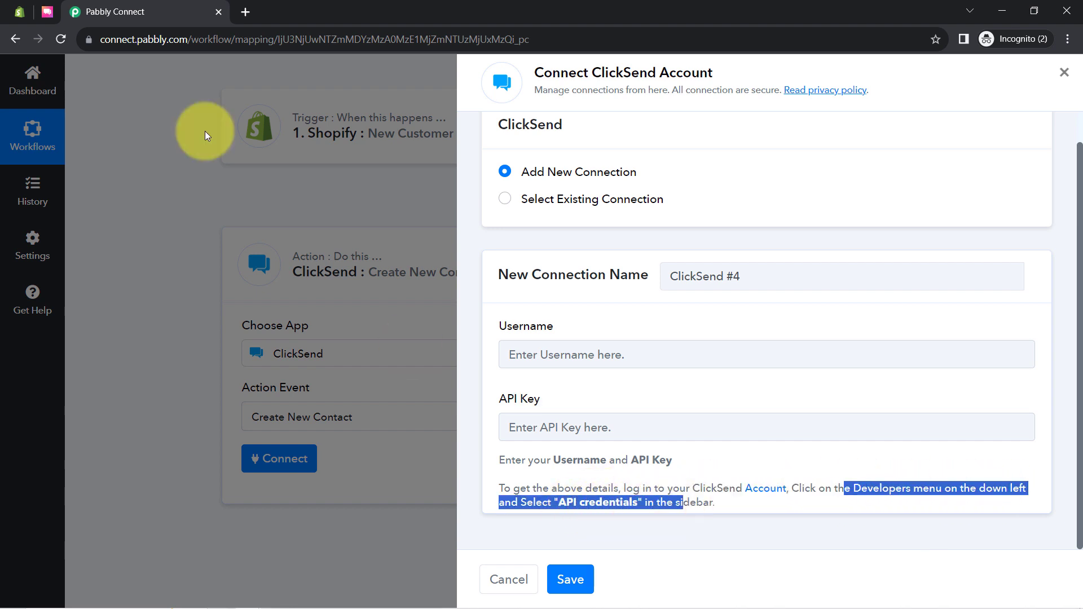
Step: Copy the subaccount's username from the API credentials in ClickSend into the new connection's Username field in Pabbly Connect
left_click(47, 12)
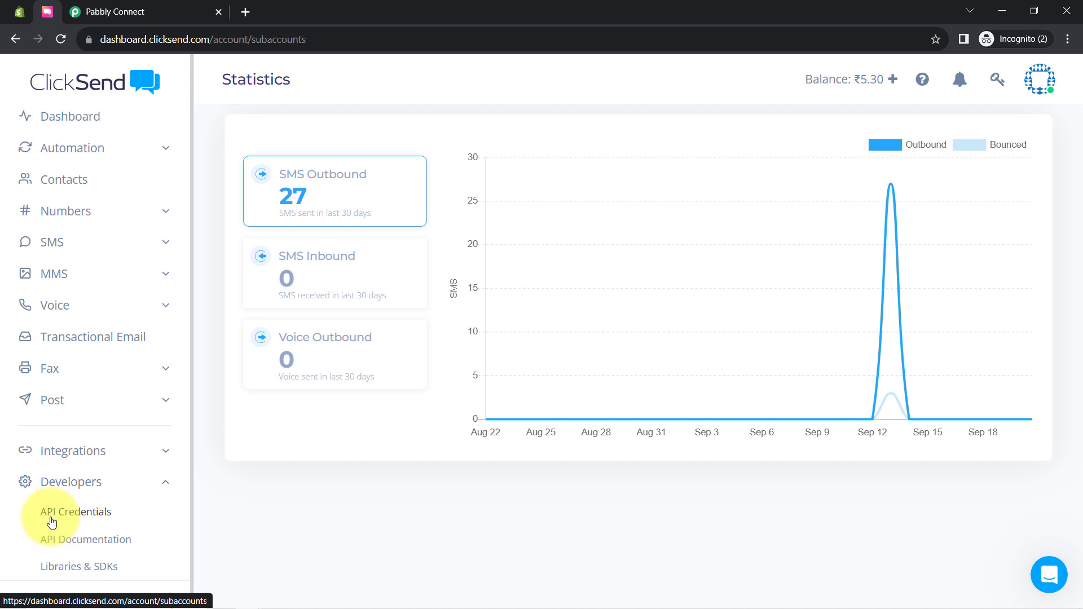
left_click(51, 523)
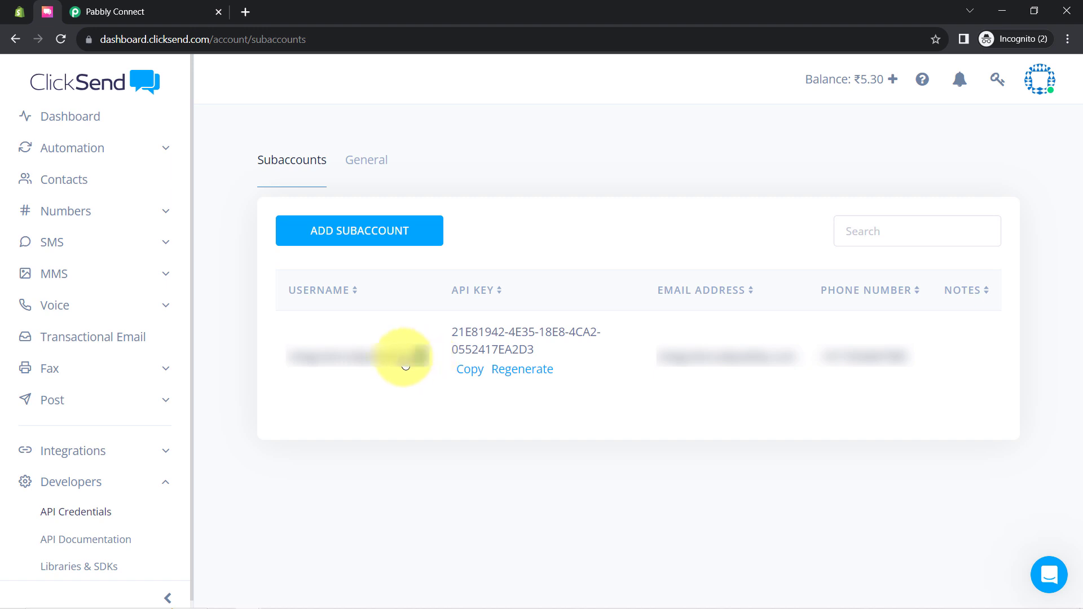
left_click_drag(406, 367, 300, 367)
left_click(285, 367)
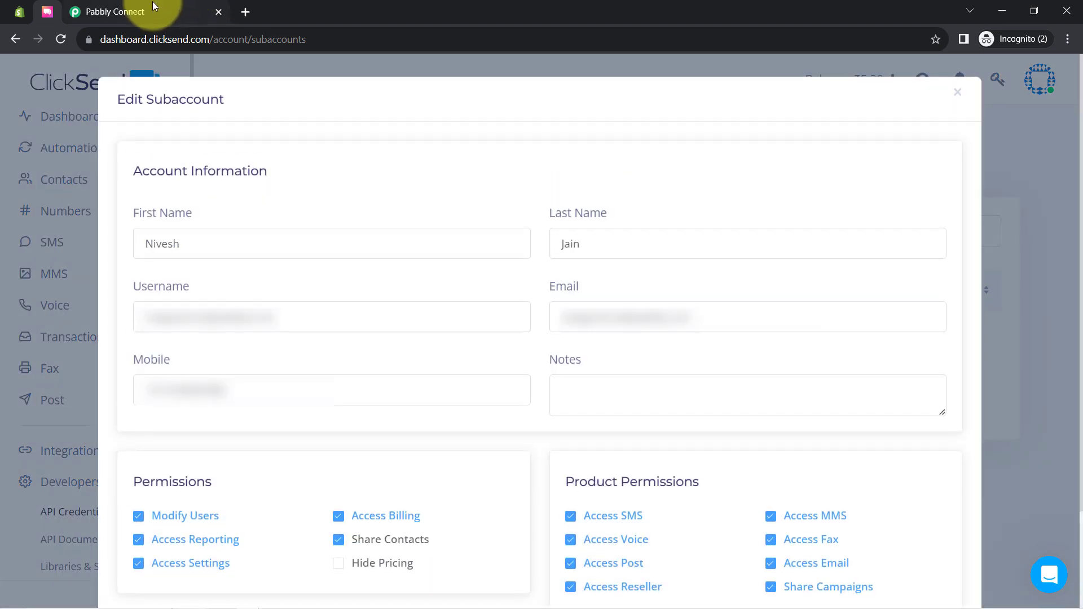
left_click(150, 5)
left_click(538, 354)
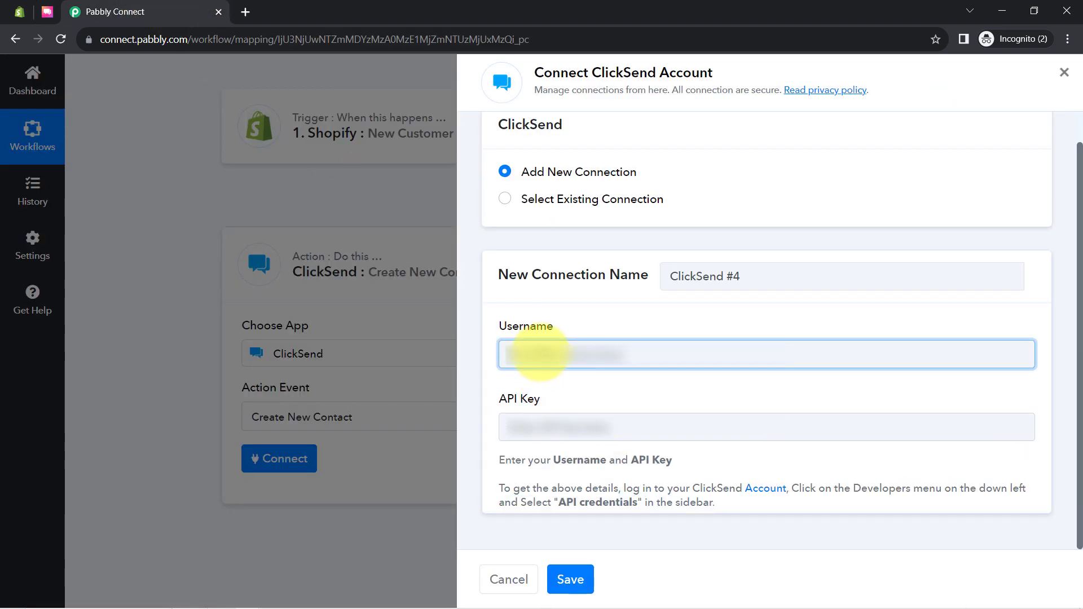
key("ctrl+v")
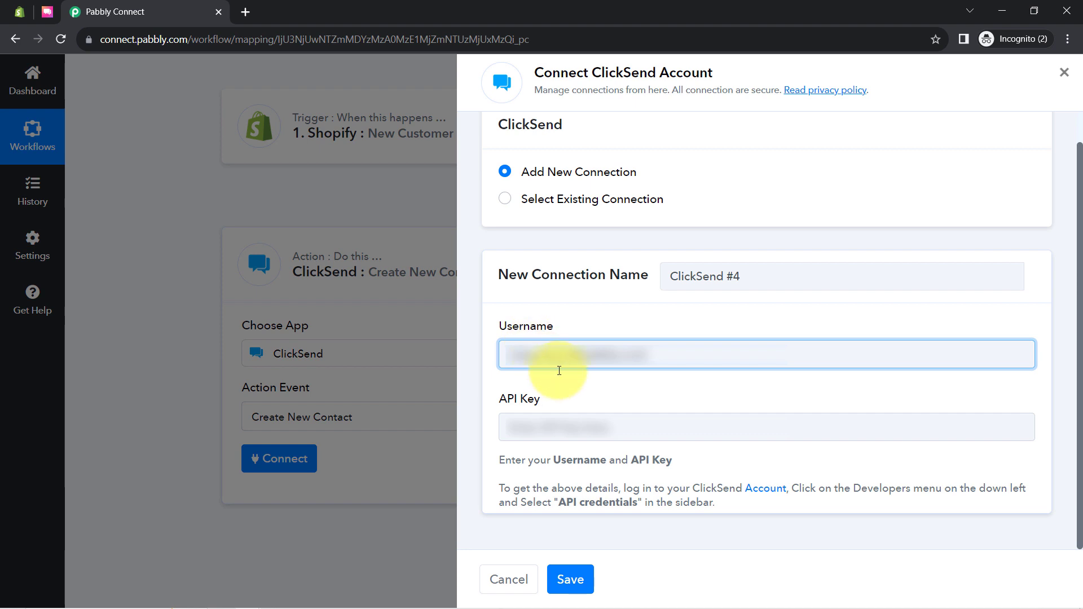
Step: Copy the API key from ClickSend into the new connection's API Key field in Pabbly Connect and save the connection
left_click(48, 17)
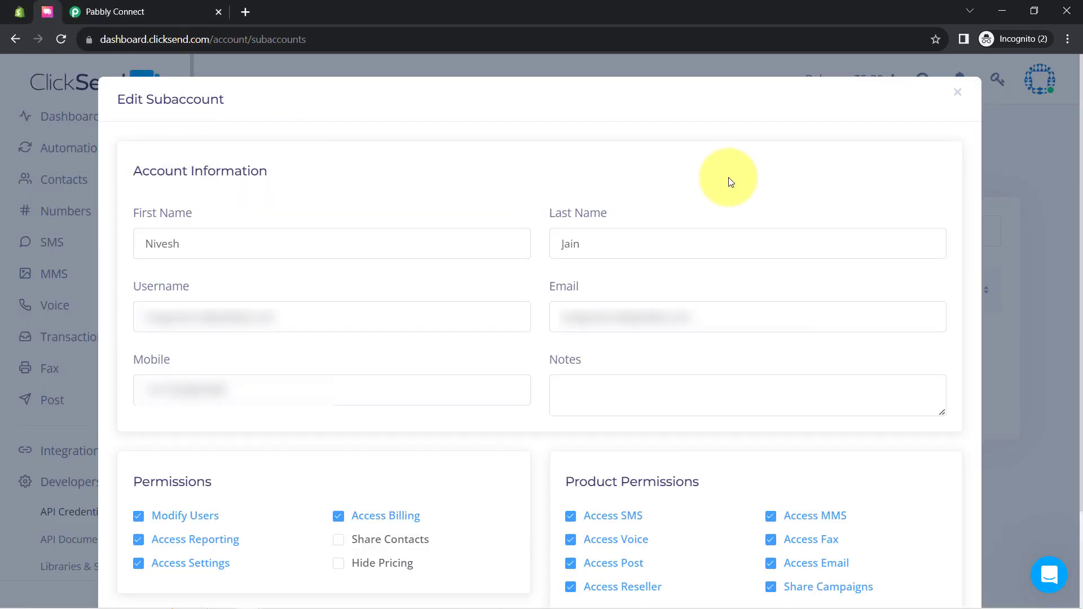
left_click(955, 92)
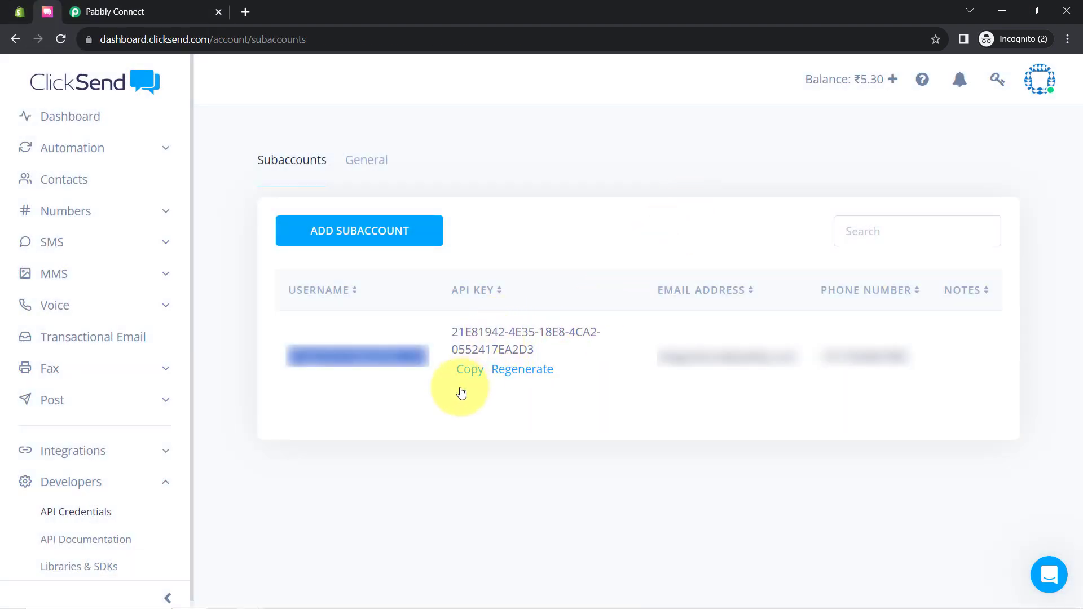
left_click(471, 374)
left_click(107, 12)
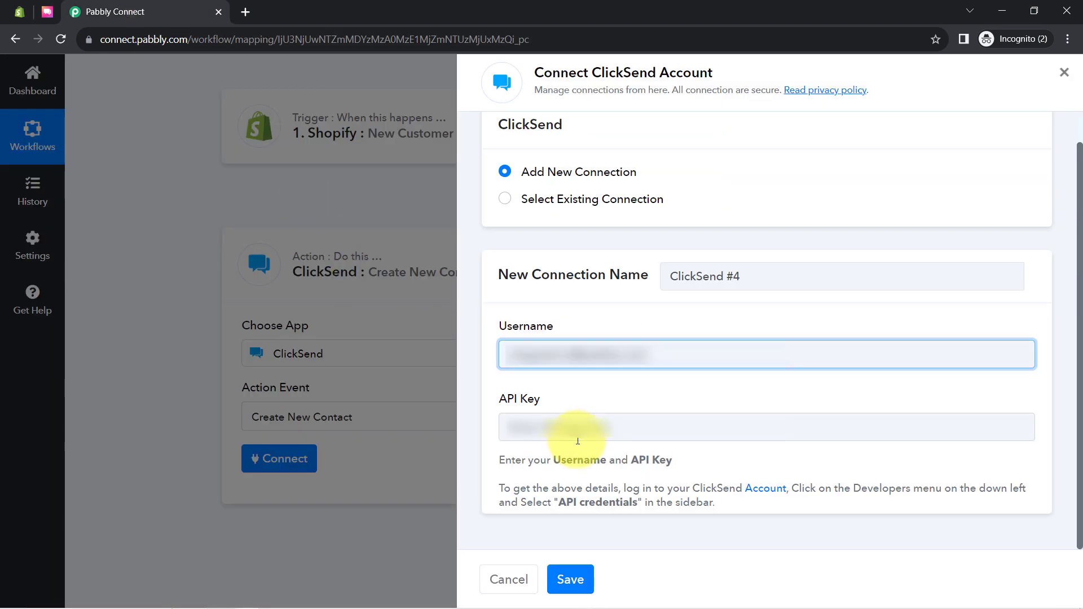
left_click(535, 427)
key("ctrl+v")
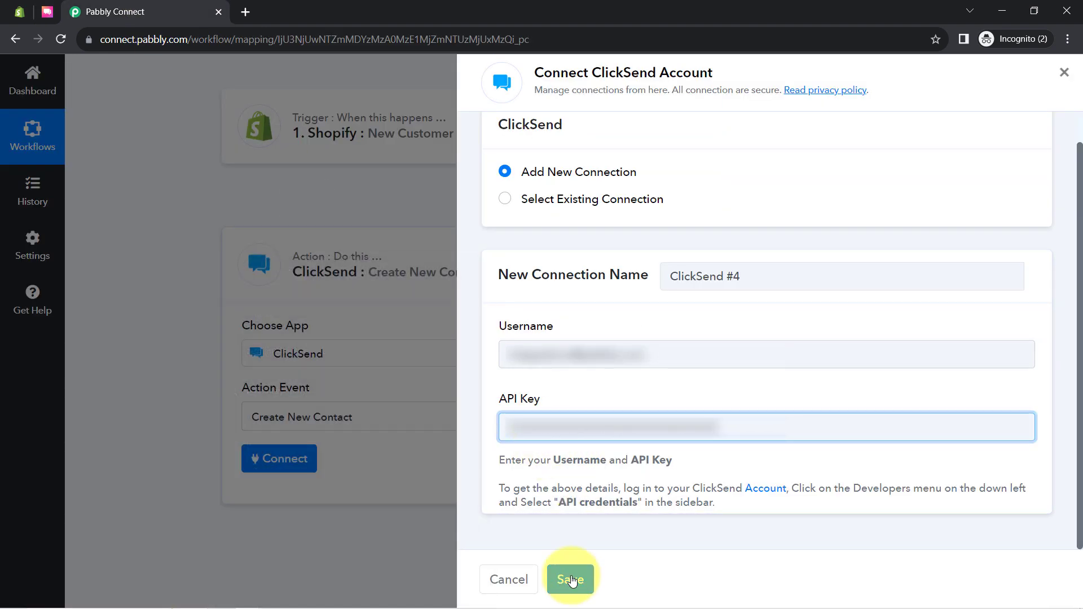
left_click(570, 579)
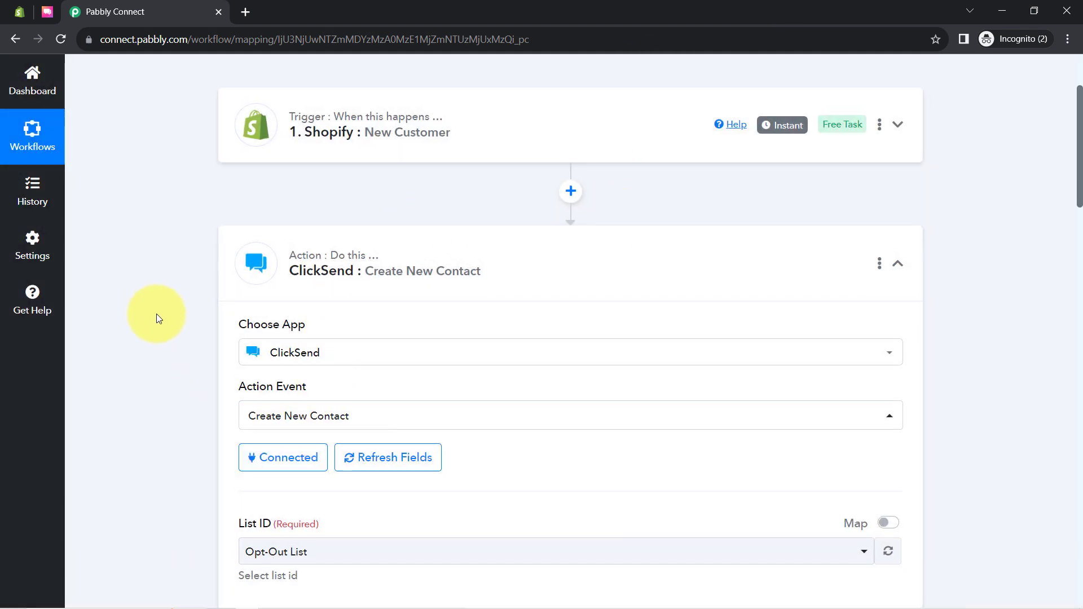
Step: Set the ClickSend action's List ID to Shopify Customers
scroll(157, 312, "down", 2)
scroll(184, 311, "down", 4)
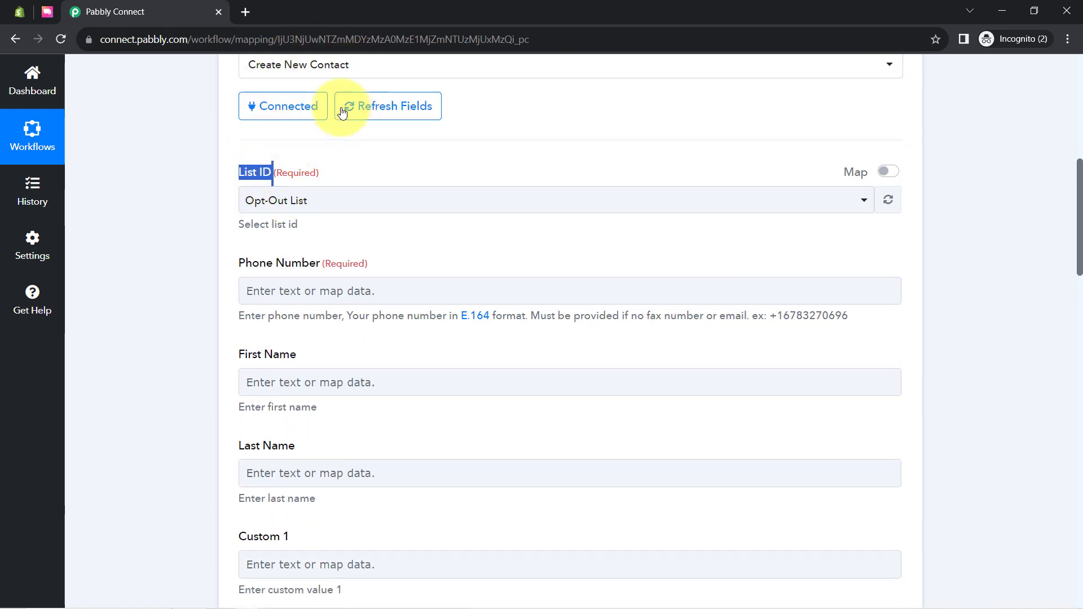
left_click(294, 209)
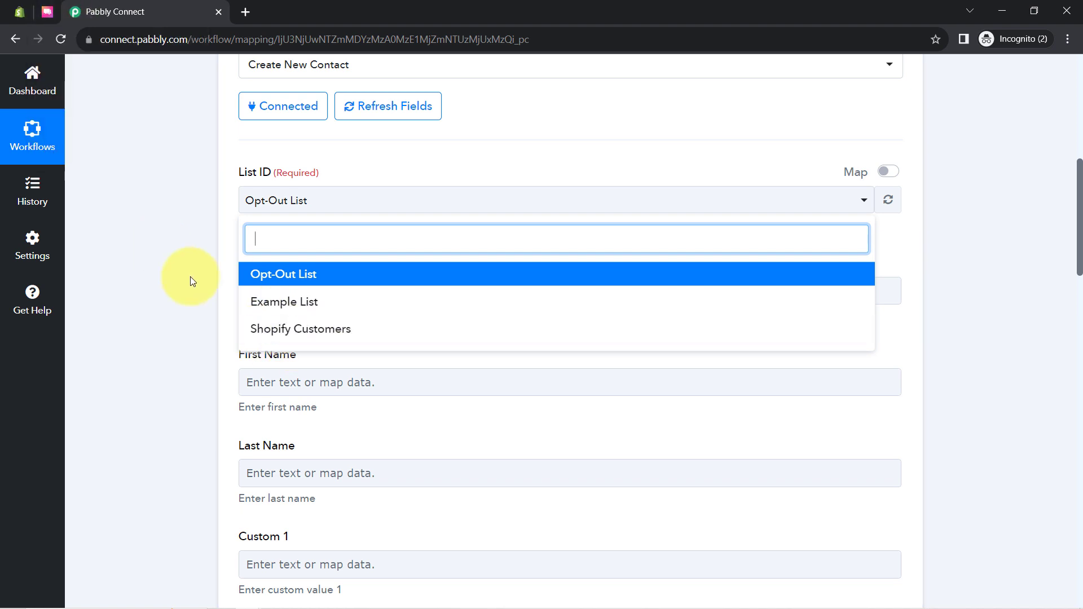
left_click(320, 329)
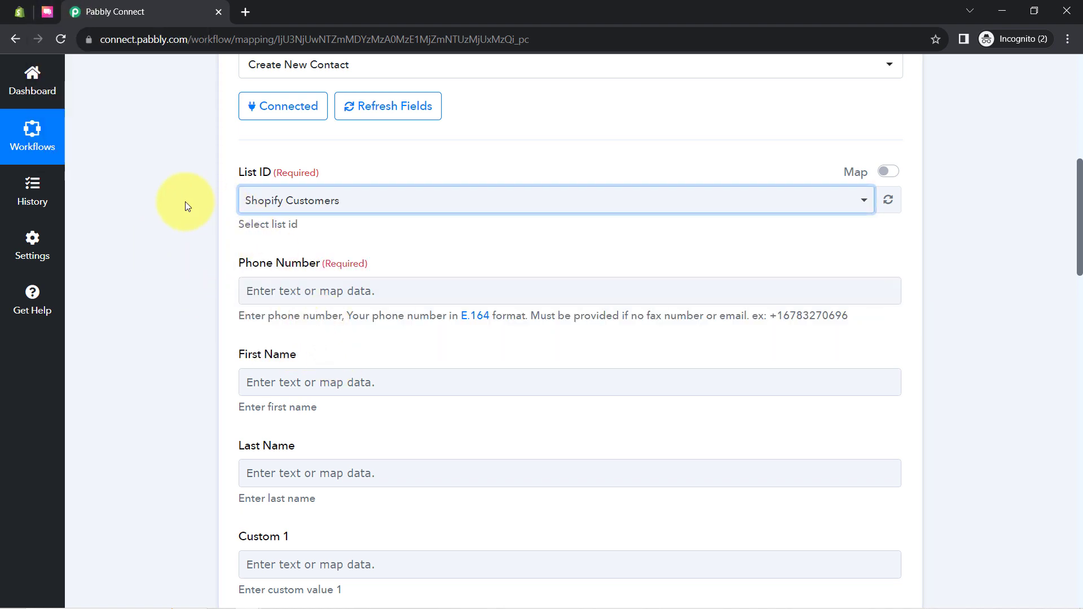
Step: Review the fields of the ClickSend contact action and the customer data captured in the Shopify trigger's webhook response
scroll(212, 253, "up", 1)
scroll(212, 252, "down", 2)
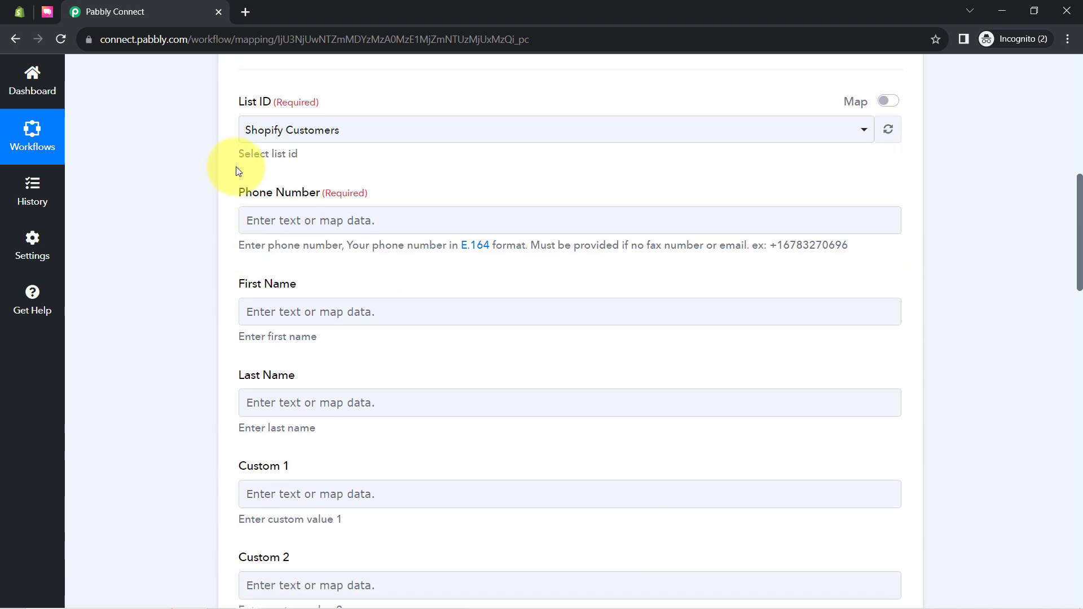
left_click(274, 400)
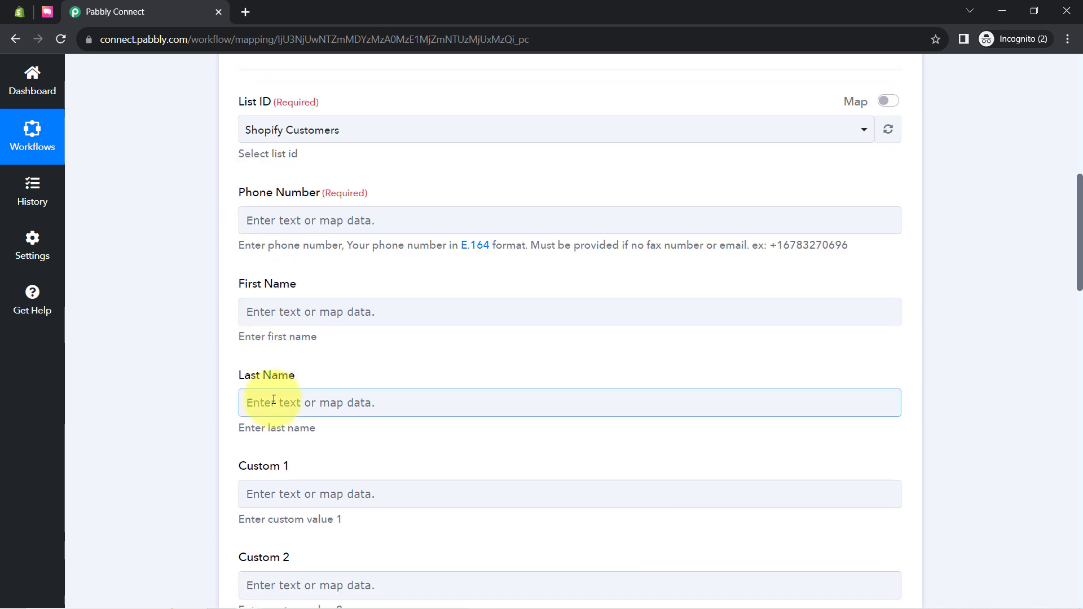
scroll(277, 405, "down", 15)
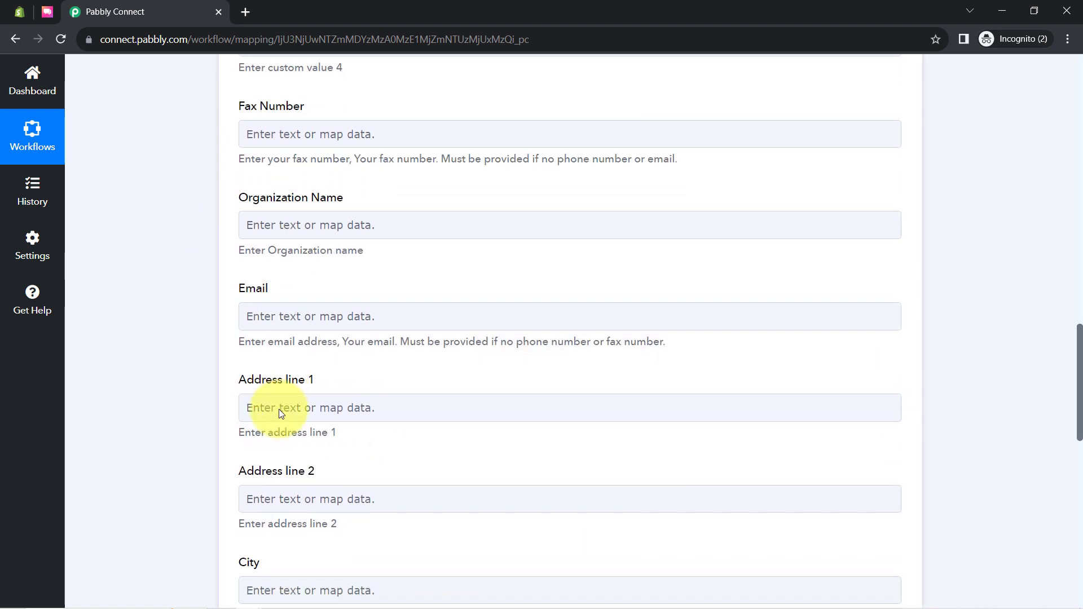
scroll(278, 406, "up", 15)
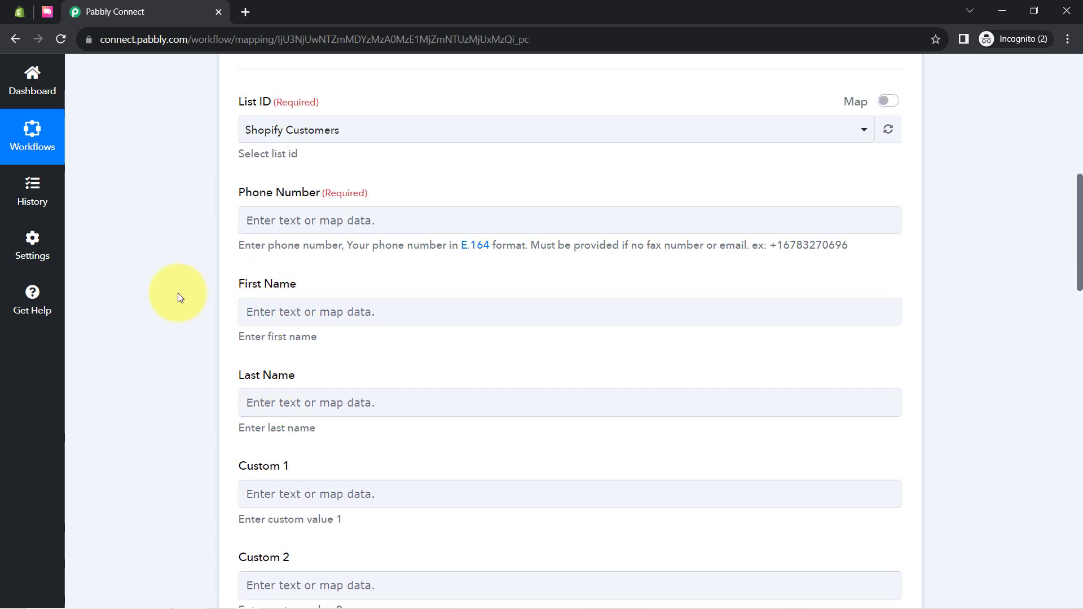
scroll(180, 296, "up", 10)
left_click(417, 287)
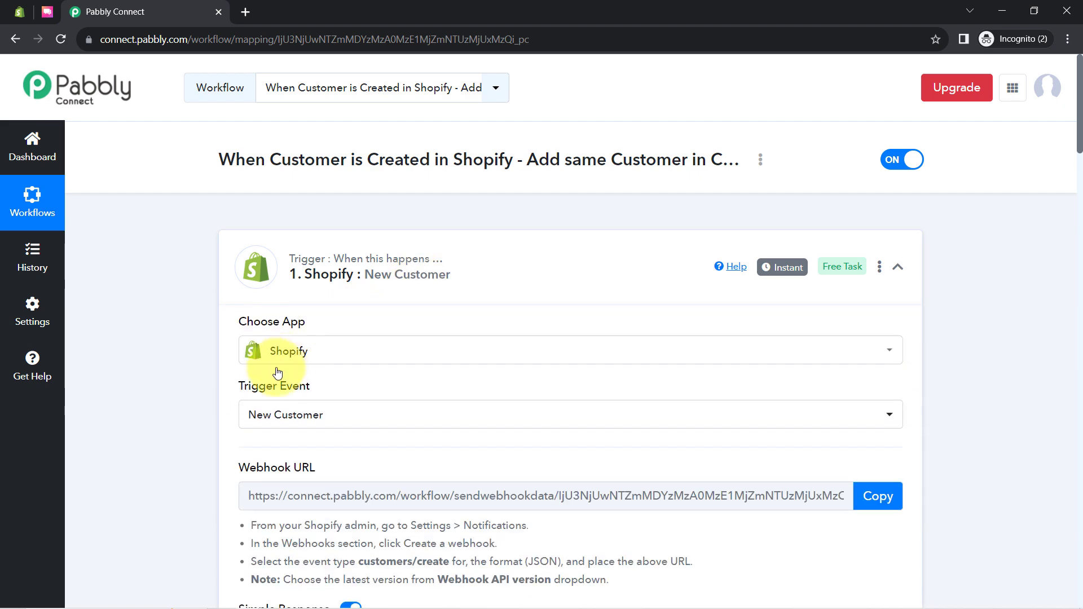
scroll(249, 375, "down", 10)
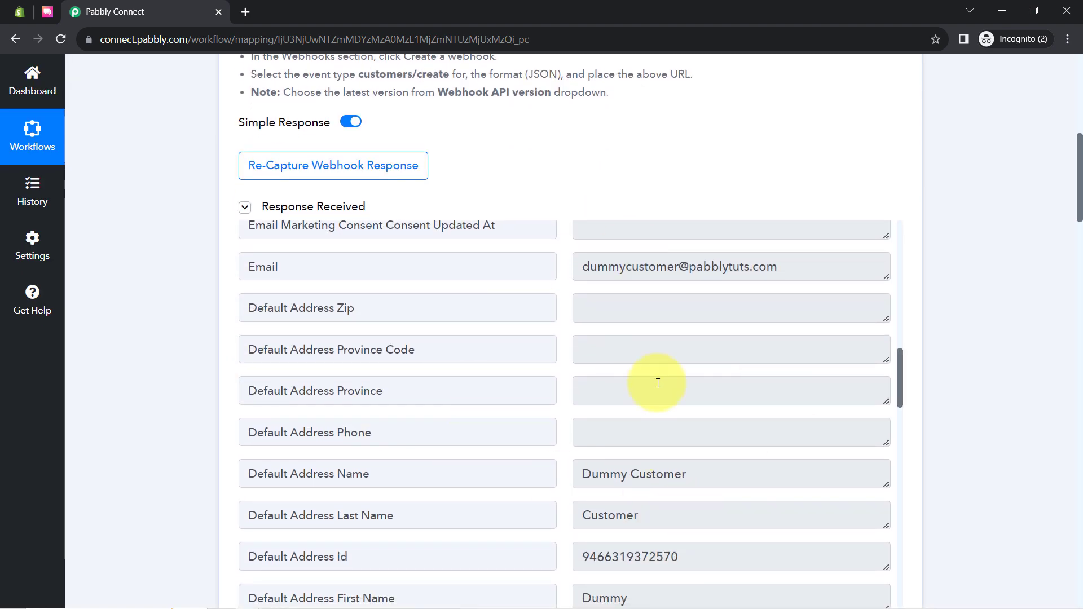
scroll(590, 349, "up", 3)
scroll(290, 280, "down", 1)
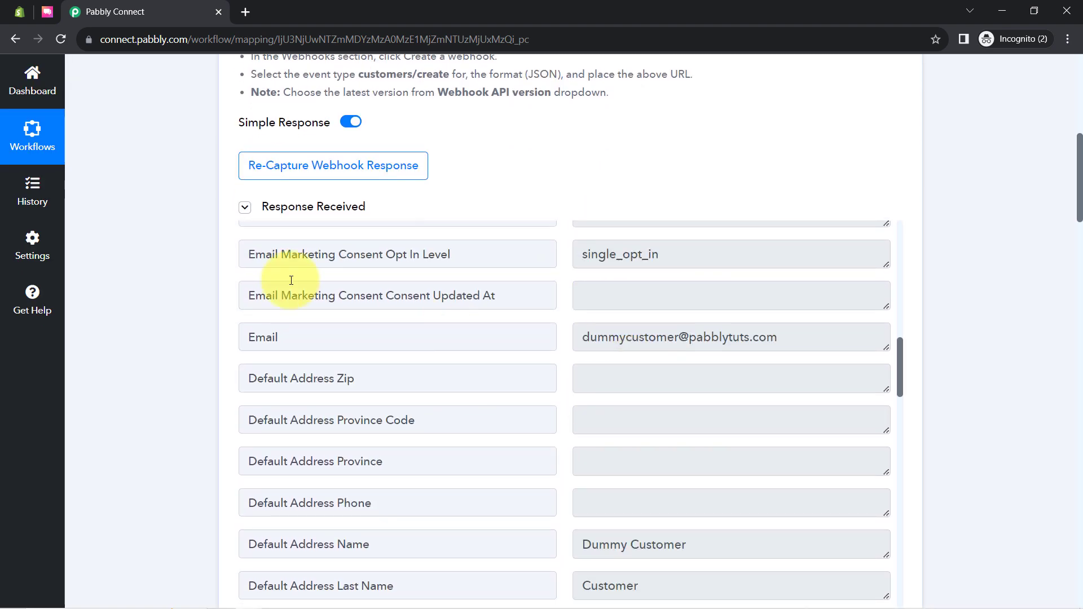
scroll(157, 360, "down", 6)
scroll(157, 360, "down", 9)
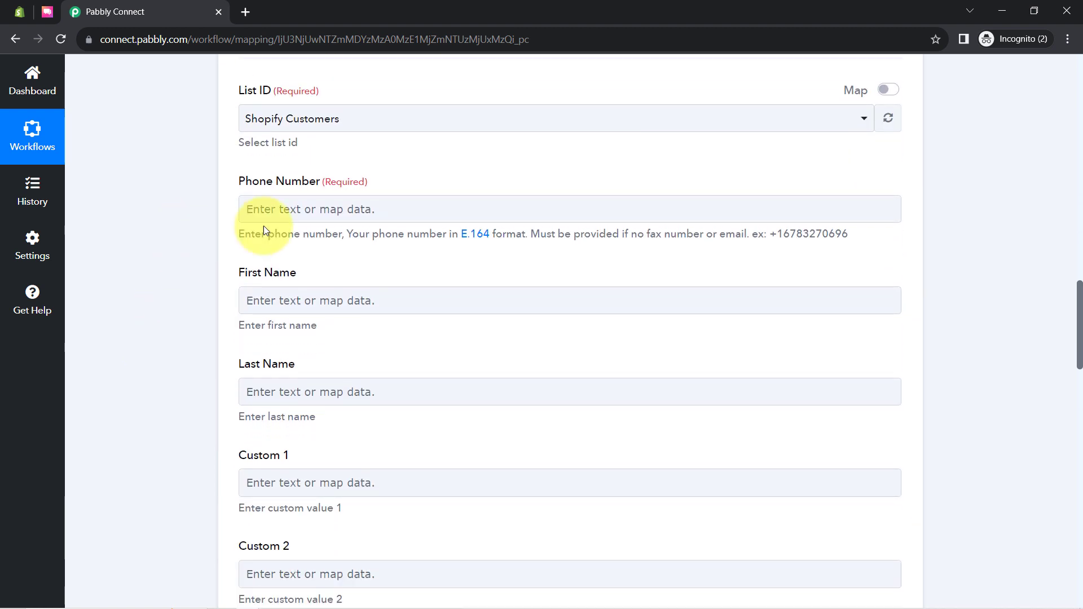
Step: Map the Phone Number field to the Note value holding the mobile number from the Shopify New Customer data
left_click(277, 203)
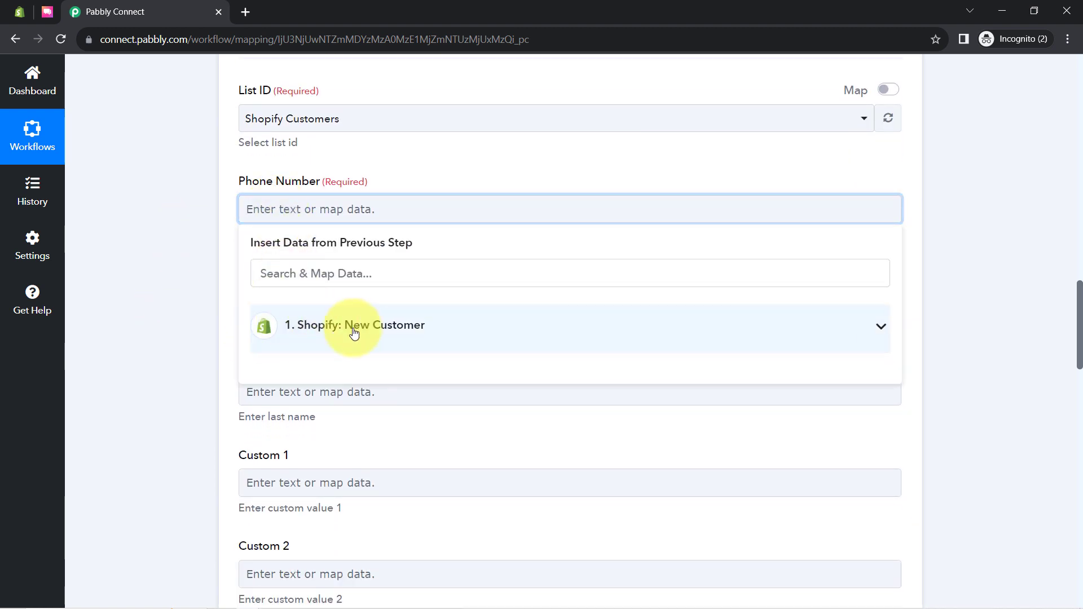
left_click(354, 333)
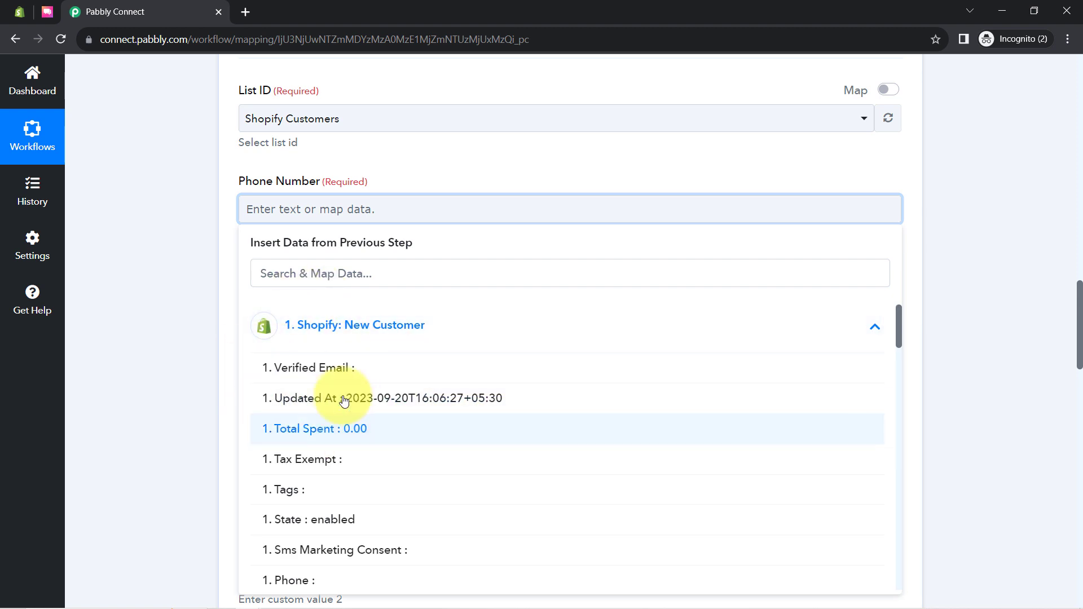
left_click(277, 271)
type("+91")
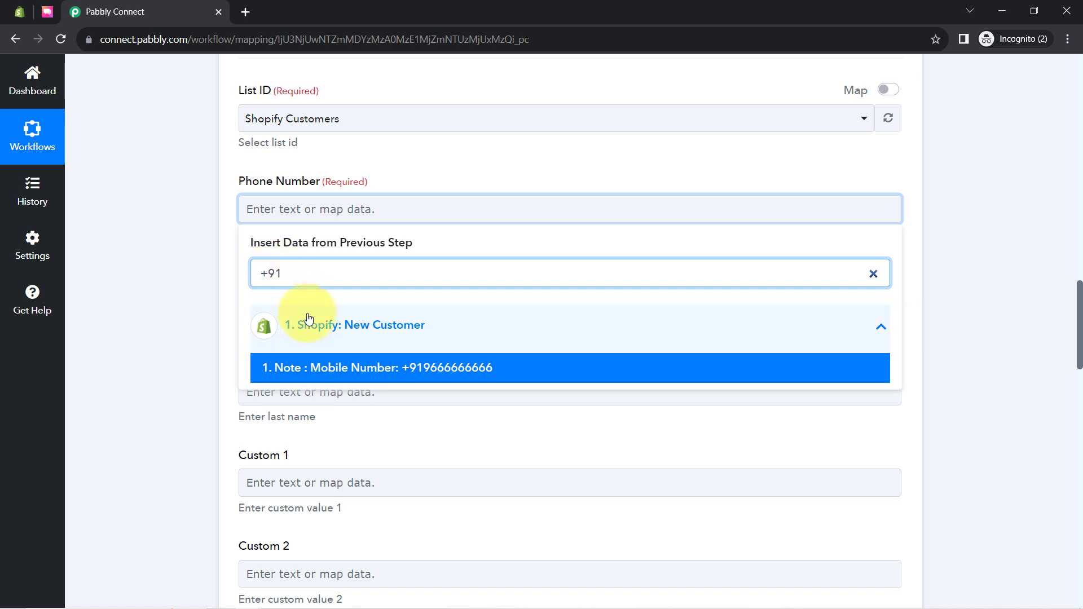
left_click(298, 367)
left_click(145, 302)
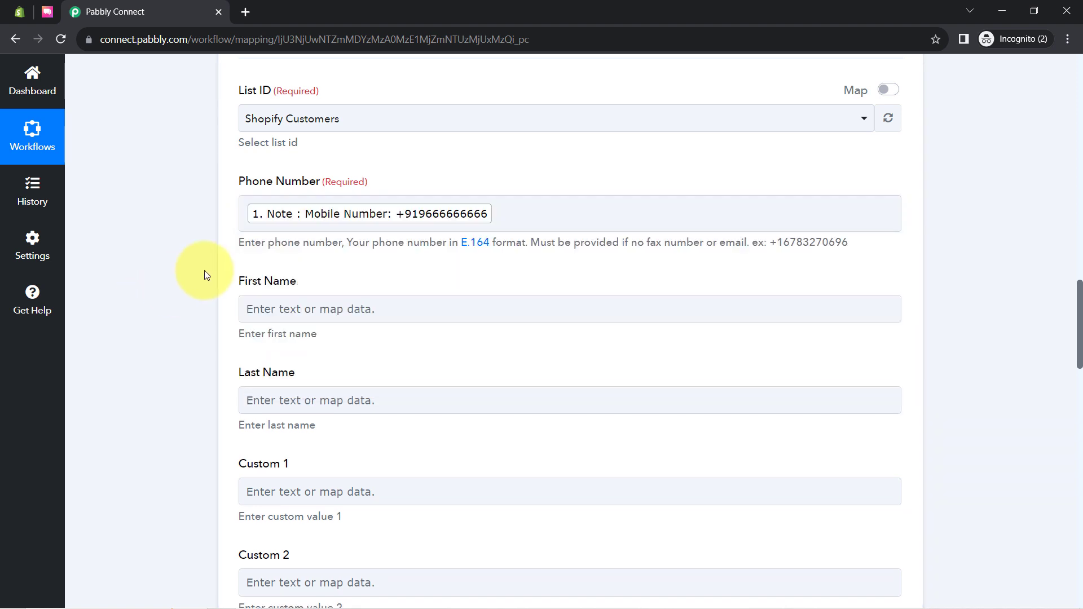
Step: Map the First Name field to the First Name value from the Shopify New Customer data
scroll(204, 270, "down", 2)
left_click(262, 174)
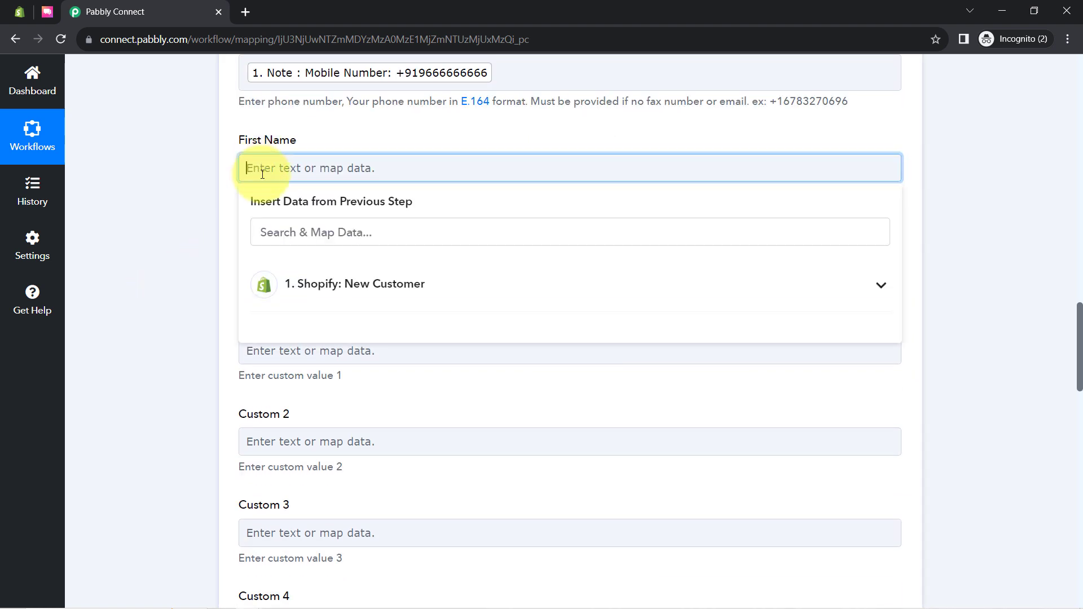
left_click(263, 238)
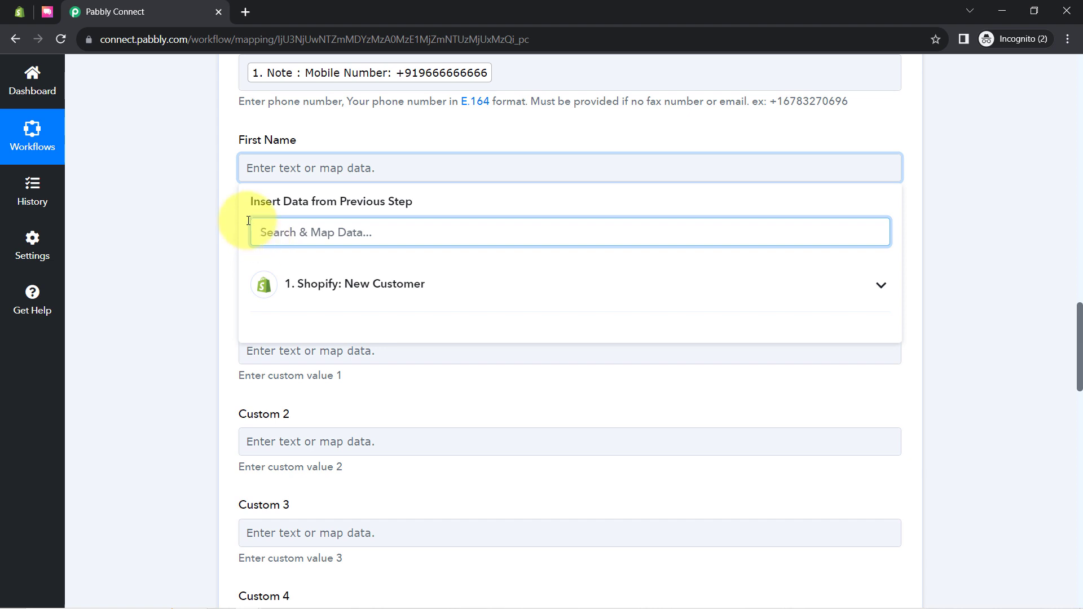
type("dum")
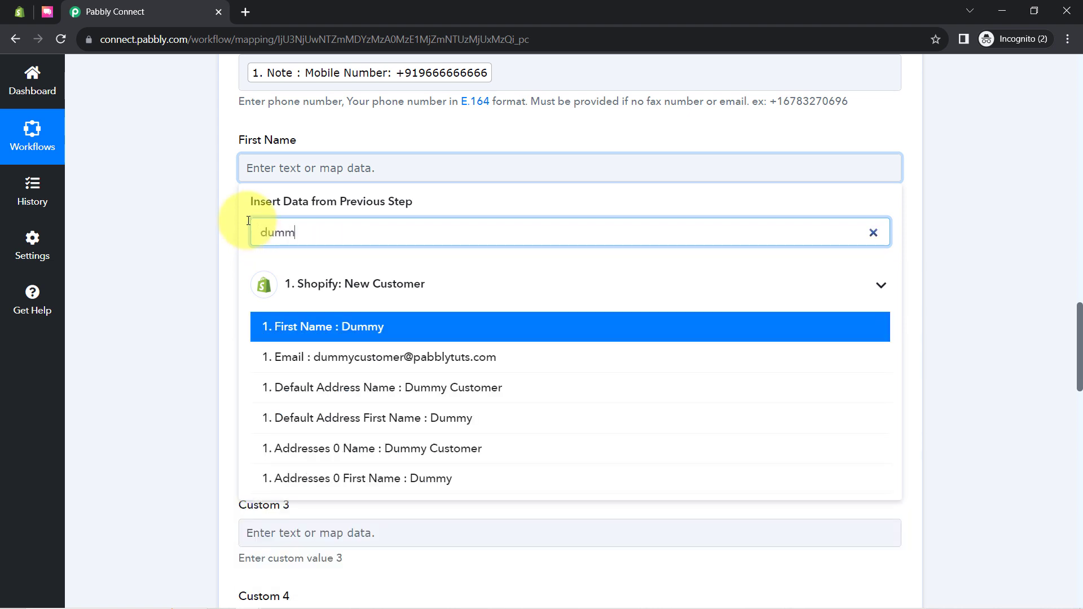
type("m")
left_click(304, 327)
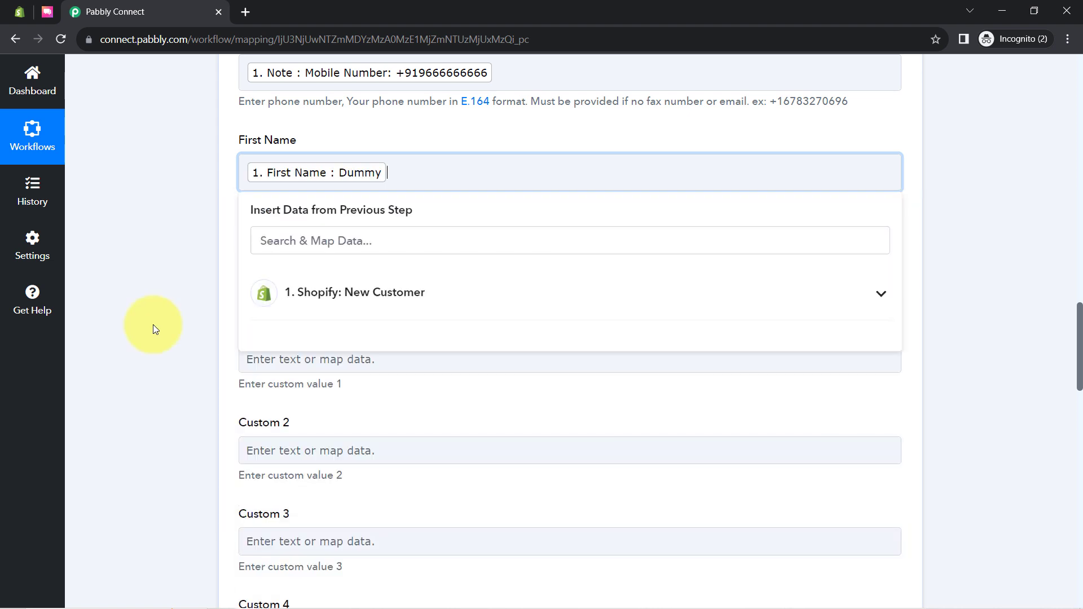
Step: Map the Last Name field to the Last Name value from the Shopify New Customer data
left_click(260, 267)
left_click(251, 322)
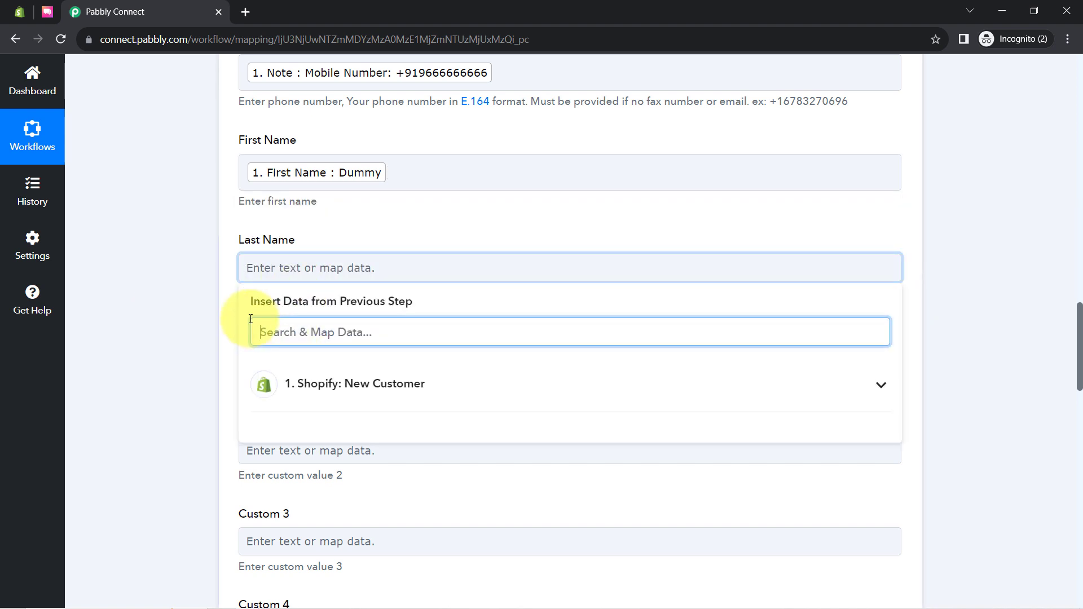
type("cust")
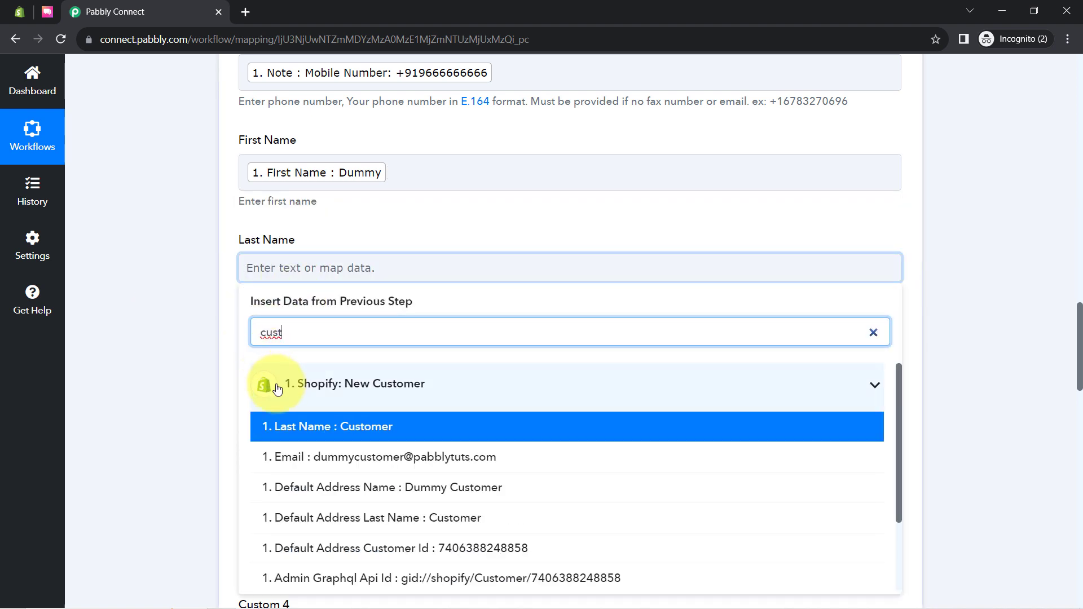
left_click(273, 427)
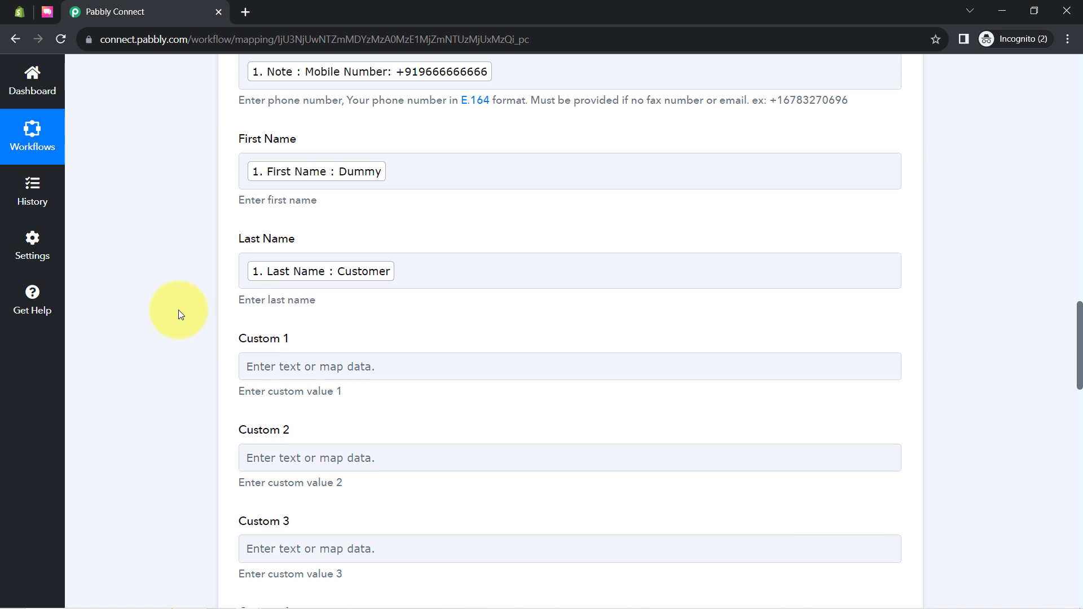
Step: Map the contact's Email field to the Email value from the Shopify New Customer data
scroll(179, 311, "down", 6)
scroll(178, 310, "down", 6)
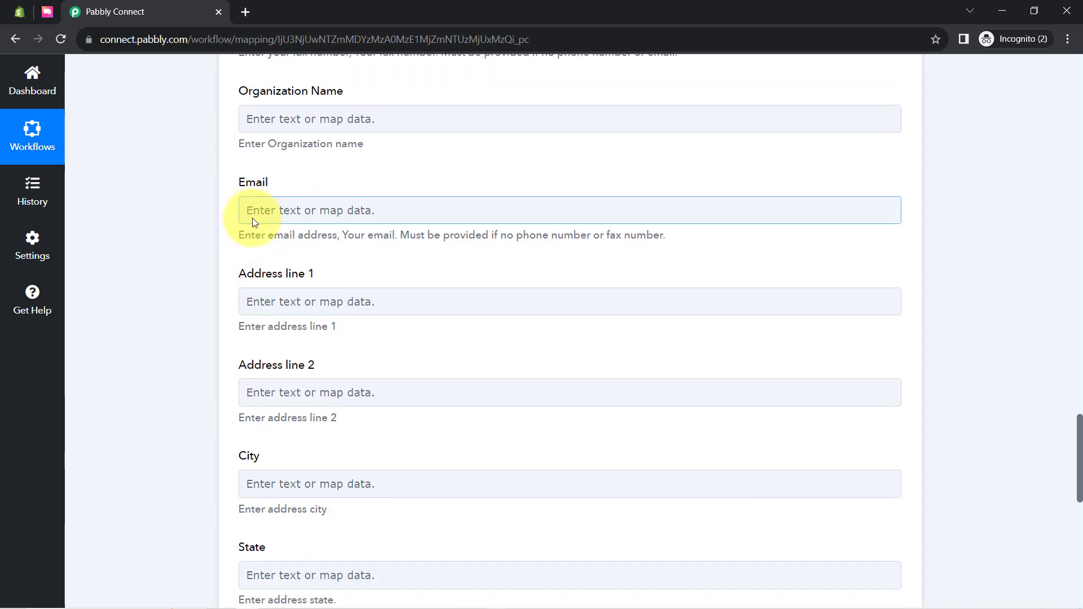
left_click(252, 214)
left_click(261, 276)
type("em")
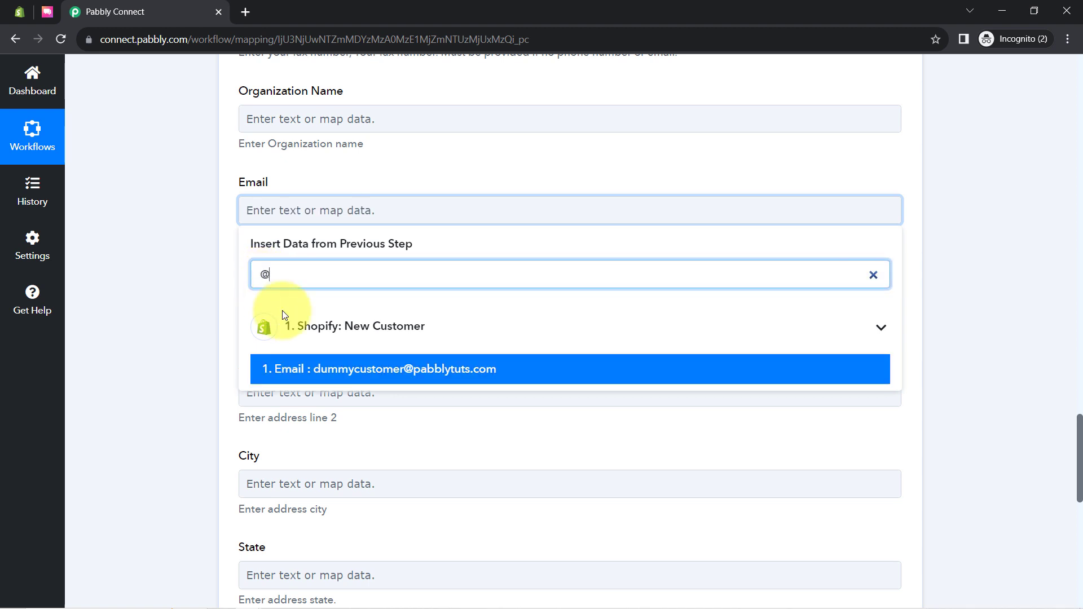
left_click(293, 368)
left_click(185, 329)
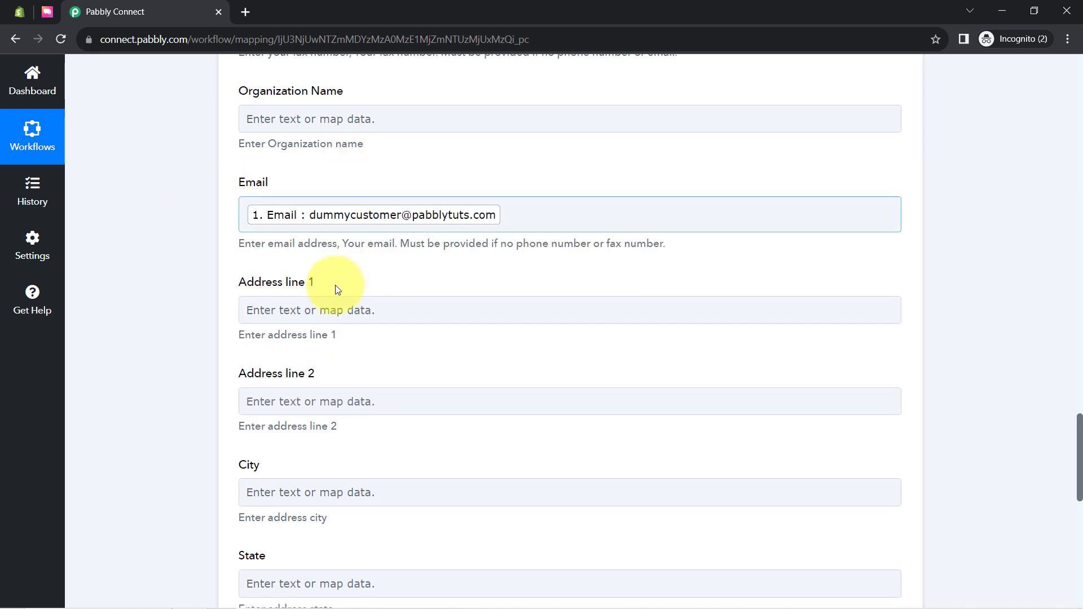
Step: Review the remaining optional ClickSend fields and compare the mapped values with the Shopify webhook response
scroll(305, 338, "down", 10)
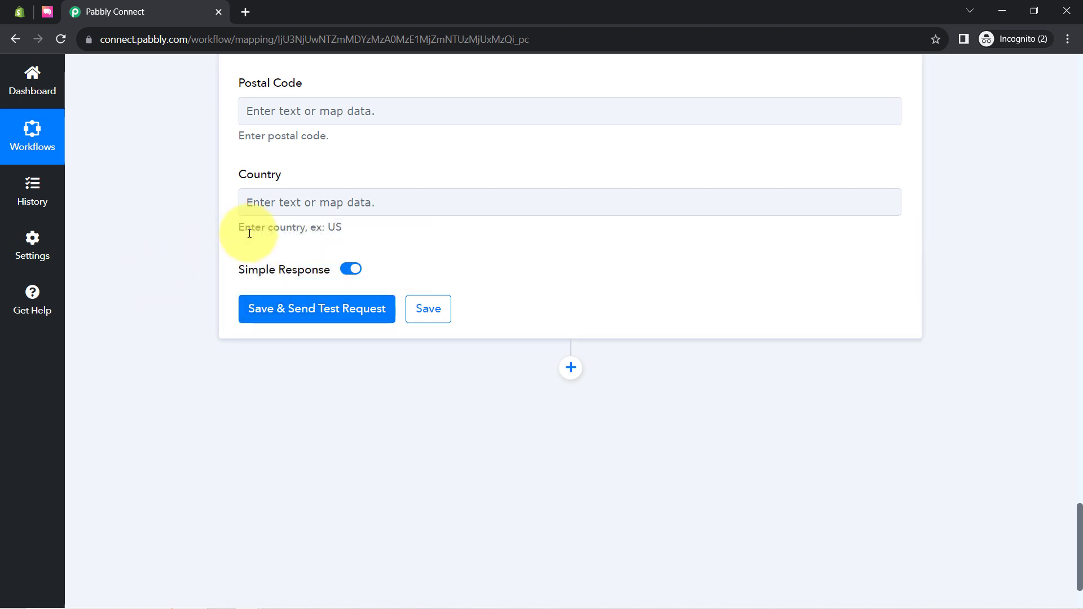
left_click(46, 11)
left_click(141, 12)
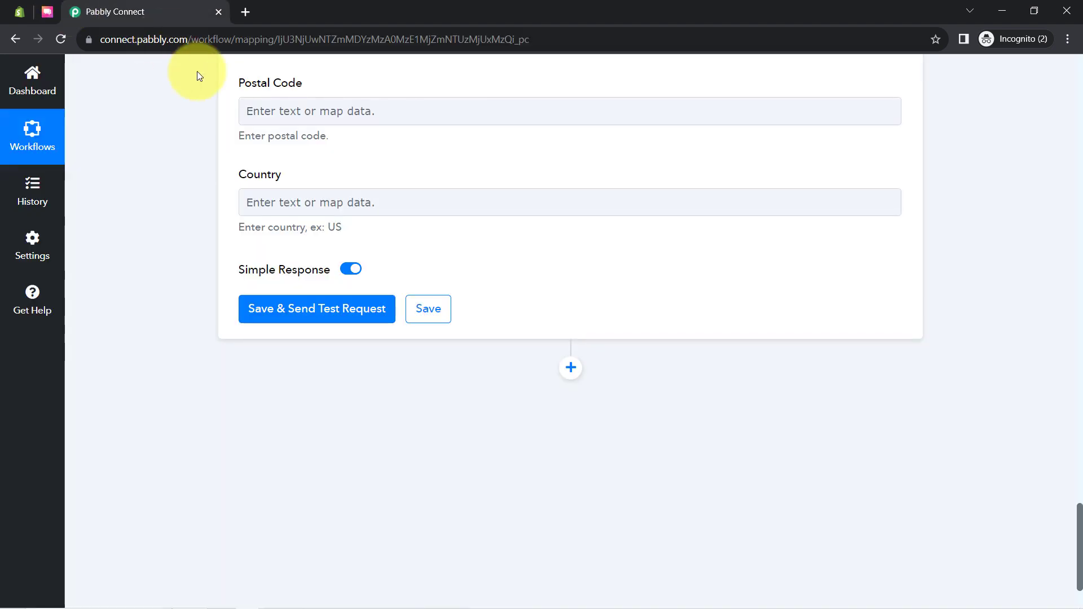
scroll(271, 316, "up", 1)
scroll(271, 316, "up", 12)
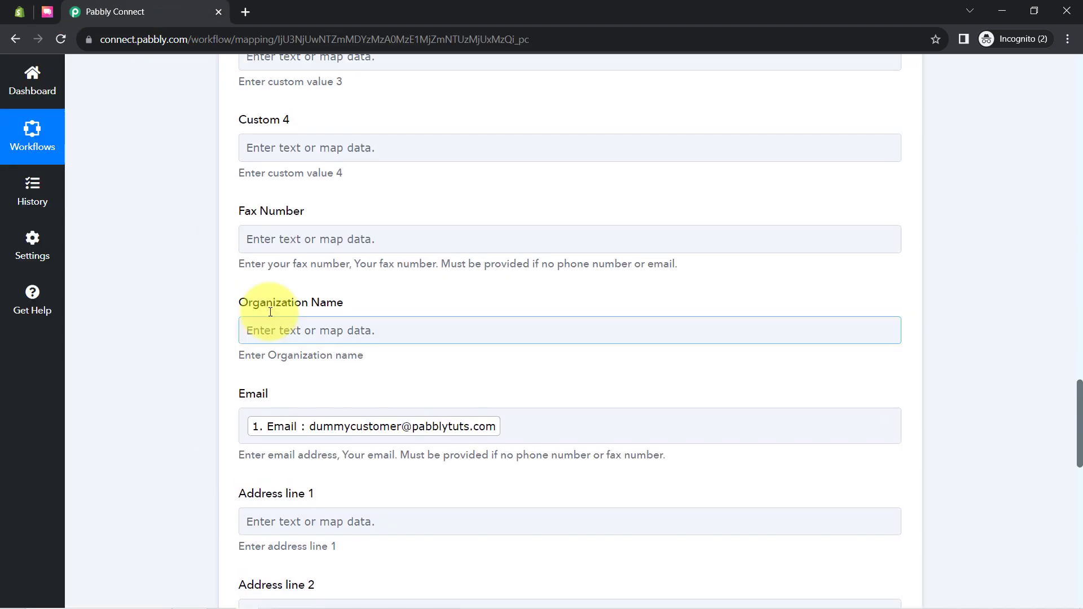
scroll(225, 418, "up", 12)
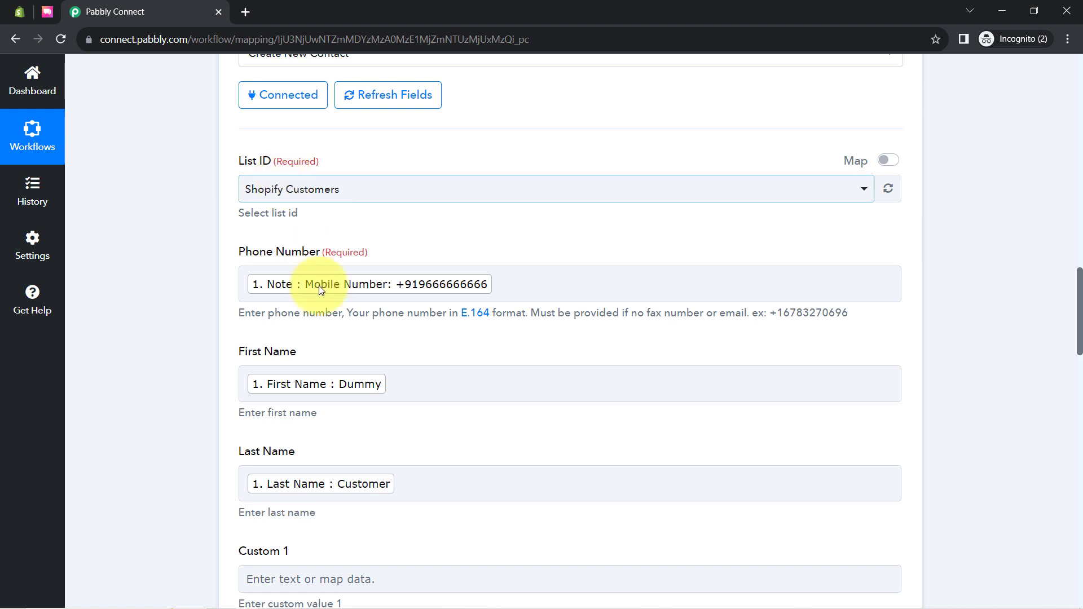
scroll(141, 384, "up", 15)
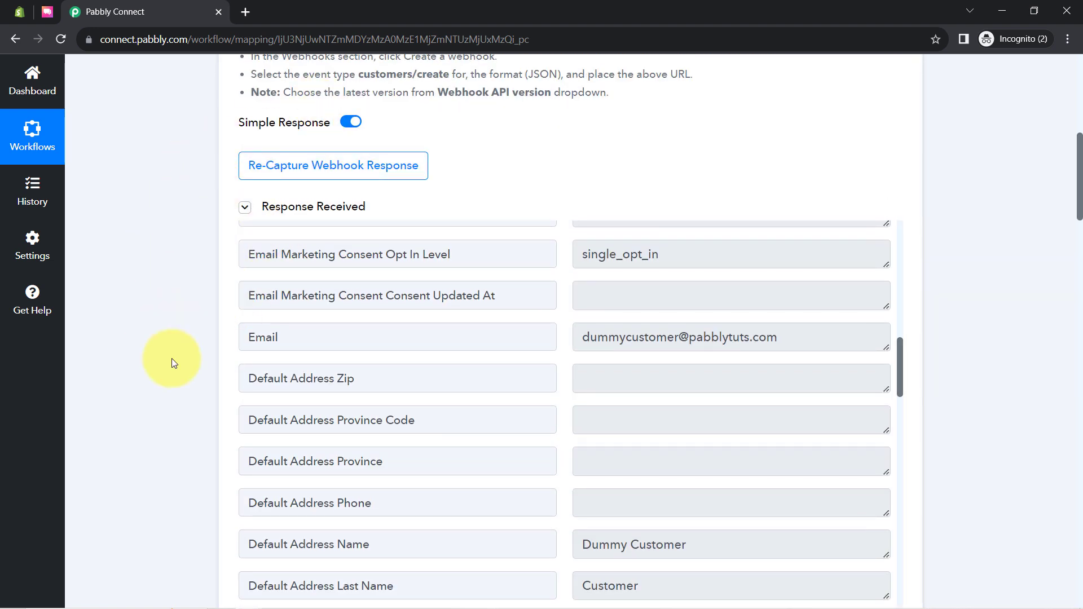
scroll(173, 363, "down", 10)
scroll(247, 364, "down", 5)
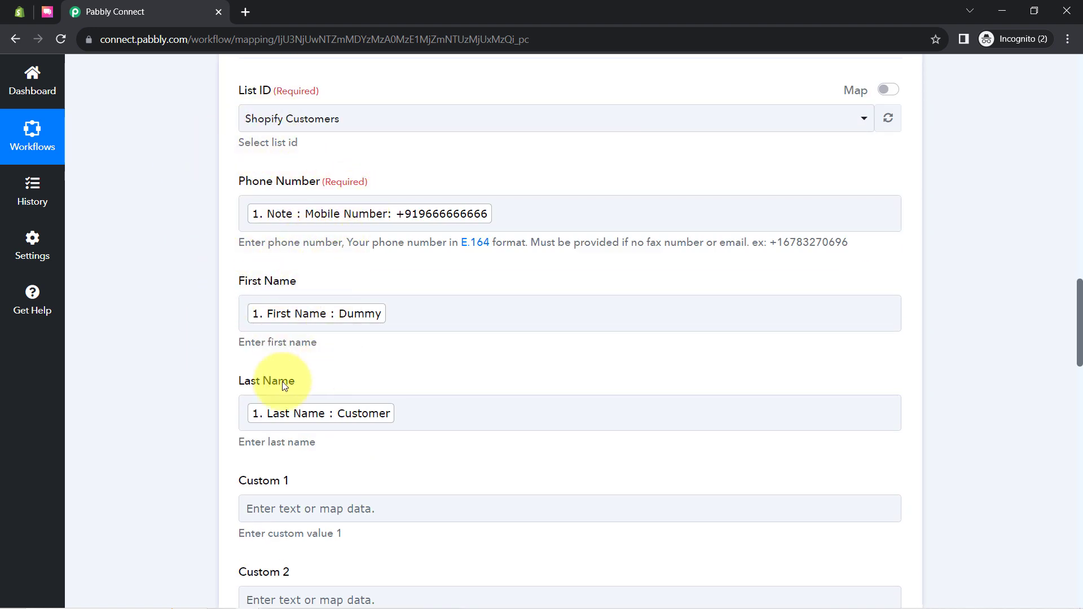
Step: Save the ClickSend action with a test request and check the Response Code it returns
scroll(186, 397, "down", 20)
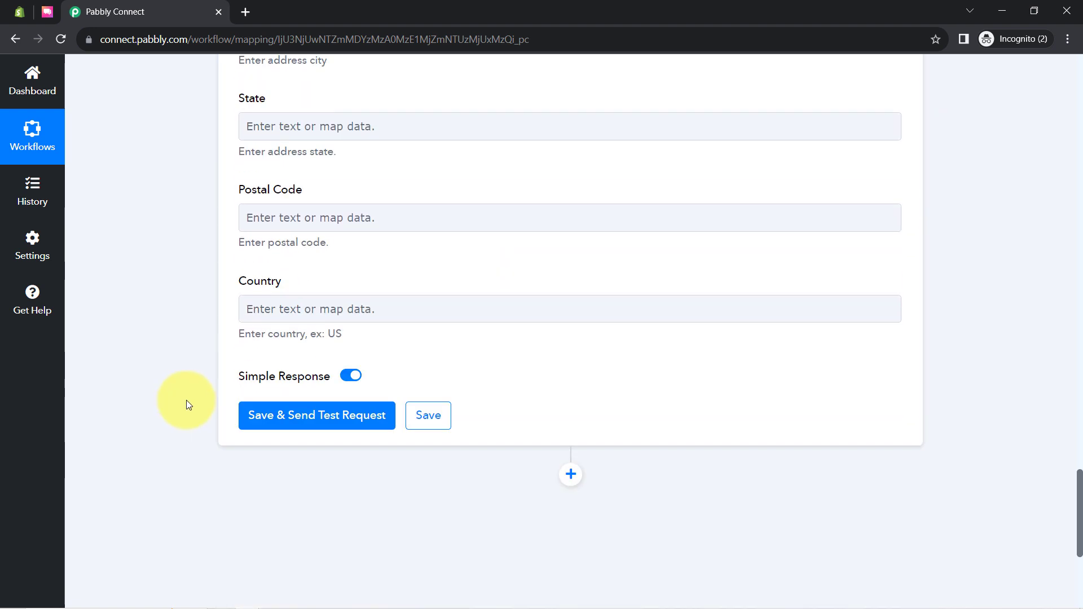
left_click(277, 249)
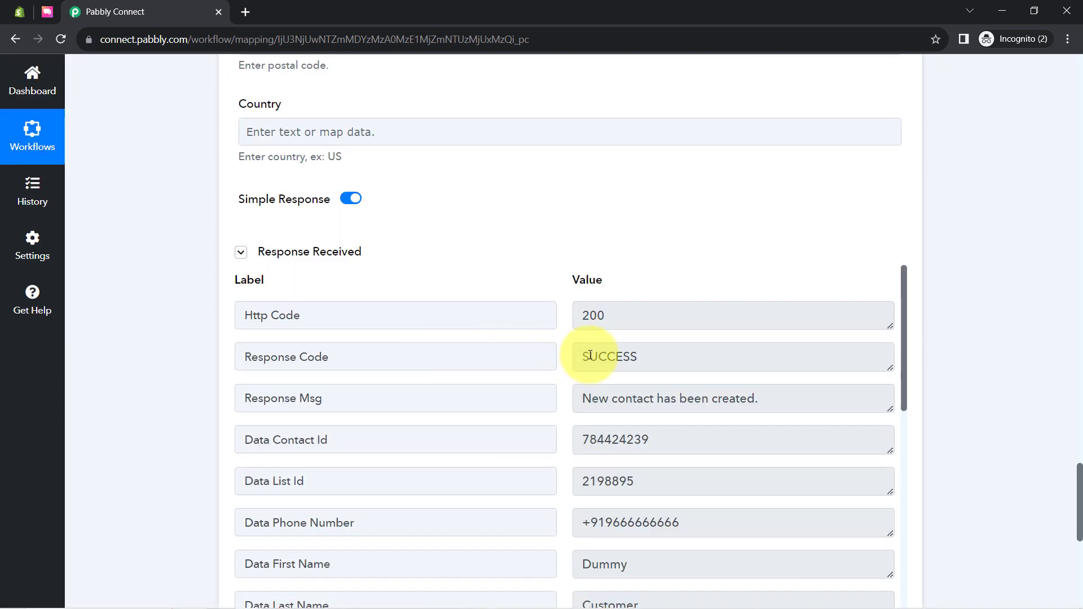
double_click(590, 355)
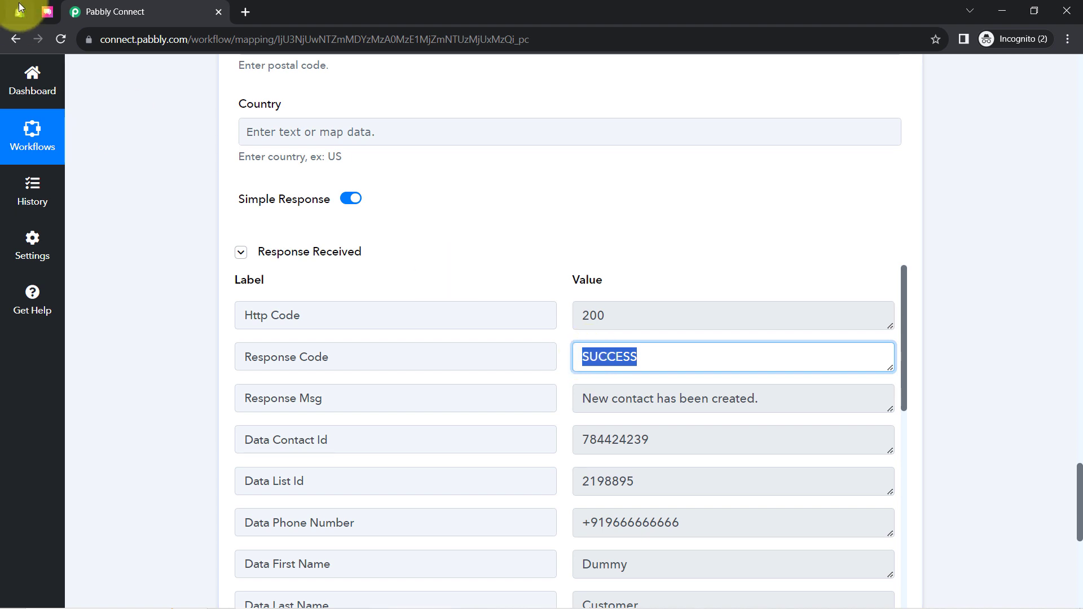
Step: Switch to ClickSend, dismiss the country registration notice and check the Shopify Customers contact list for the test contact
left_click(48, 12)
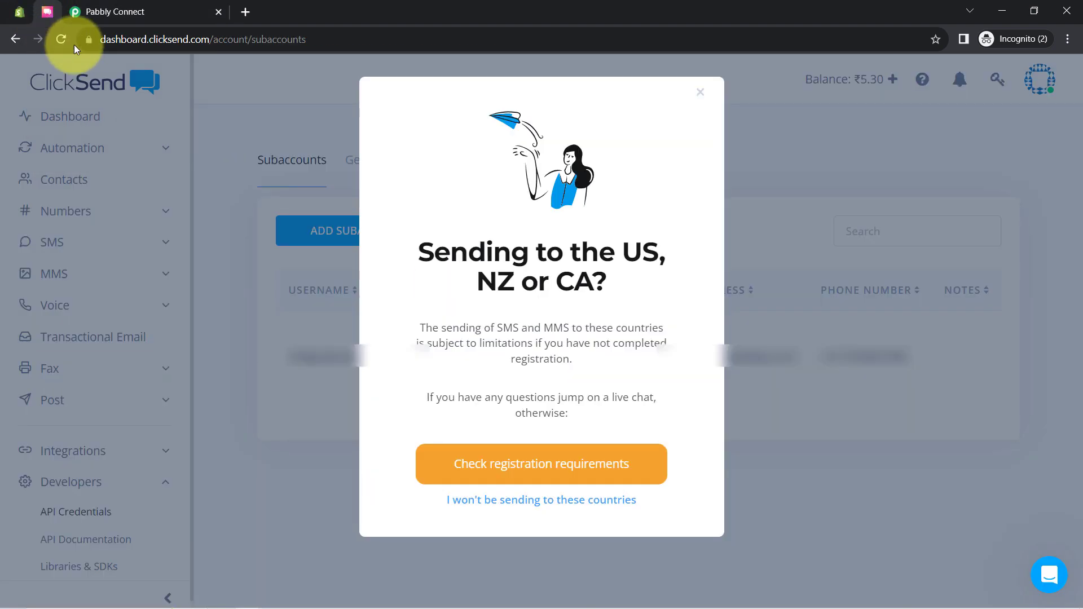
left_click(701, 92)
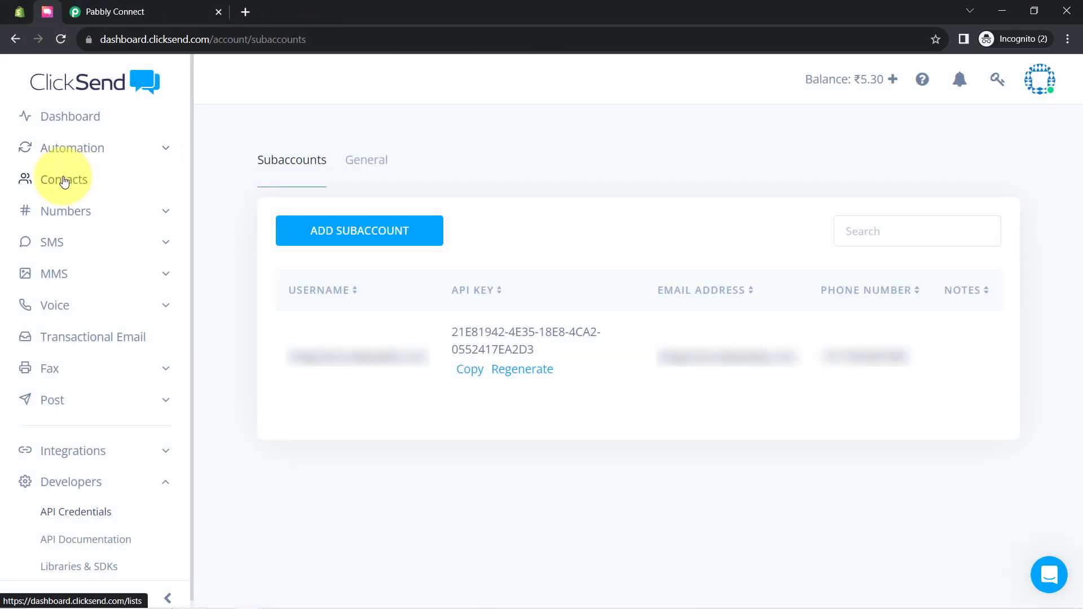
left_click(64, 180)
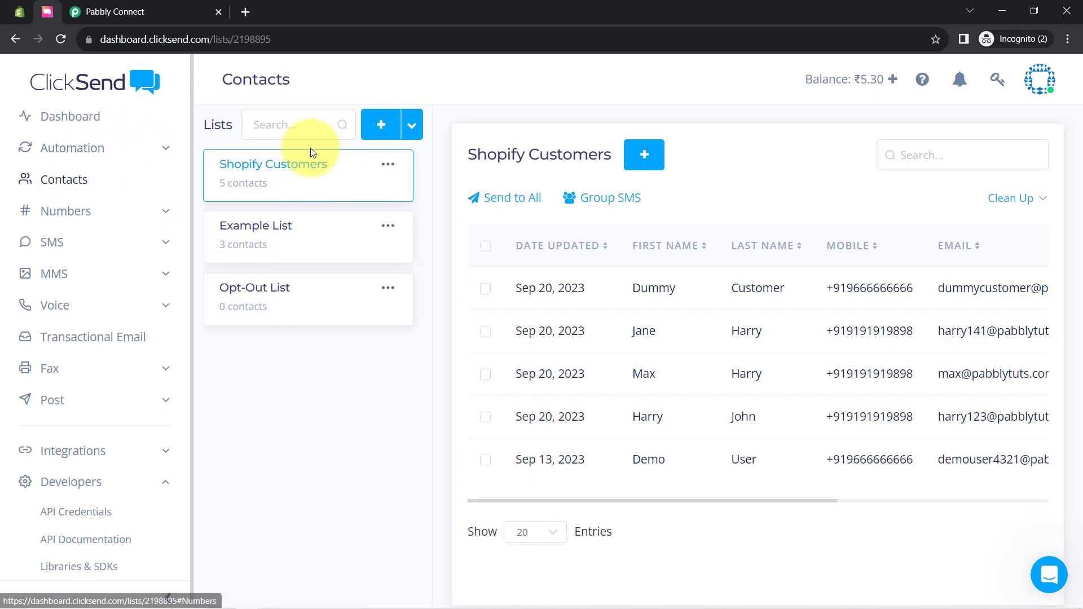
left_click(265, 171)
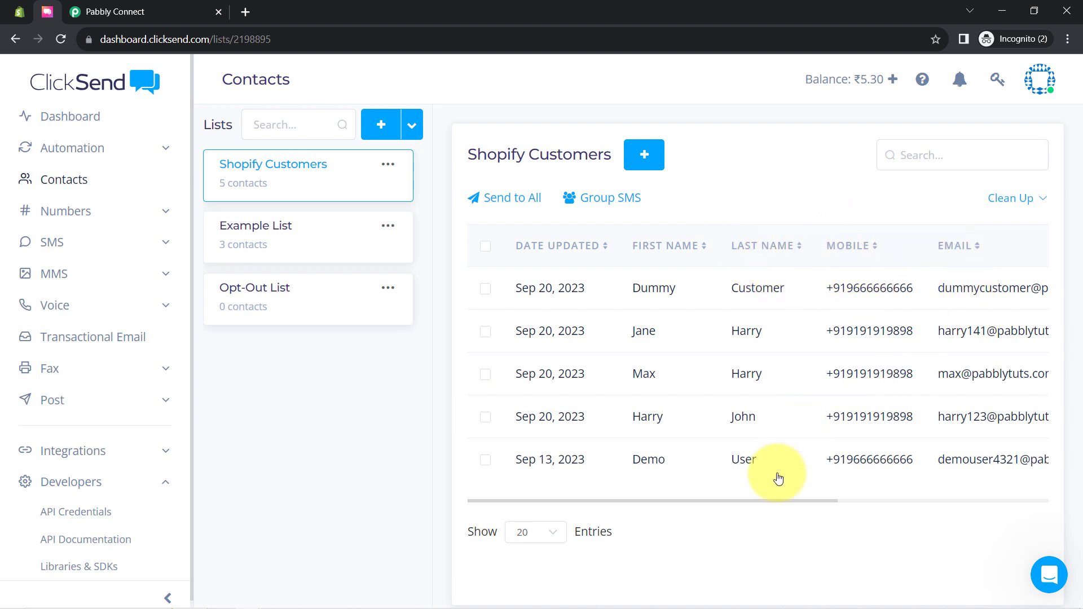
Step: Check the Email column of the contacts in the Shopify Customers list
left_click_drag(761, 500, 939, 493)
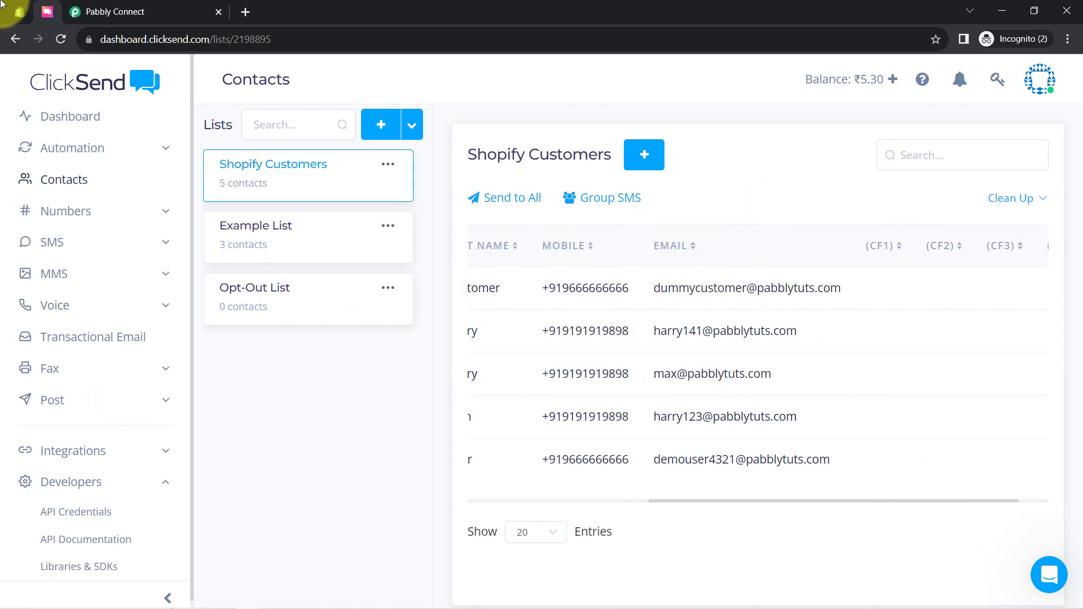
Step: Switch to Pabbly Connect and collapse the Shopify trigger and ClickSend action to review the whole workflow
left_click(128, 6)
scroll(181, 298, "up", 20)
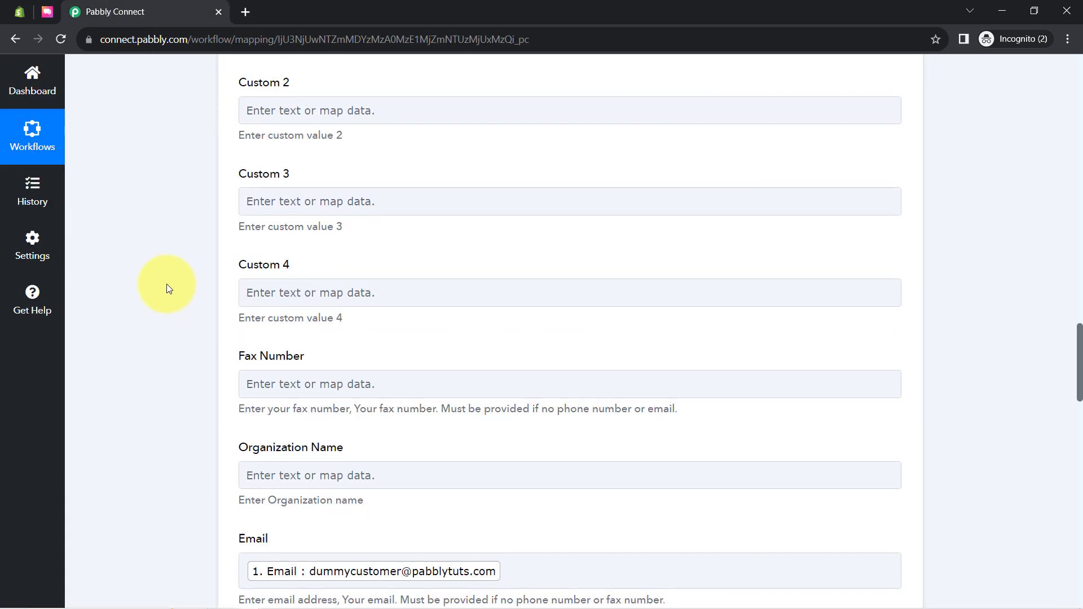
scroll(167, 284, "up", 15)
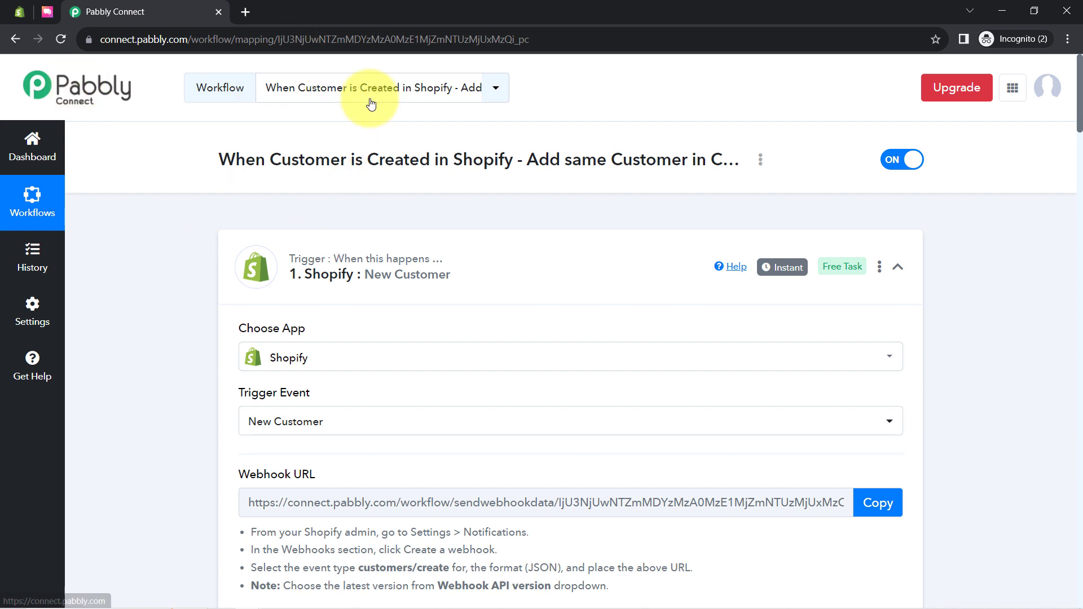
left_click(403, 280)
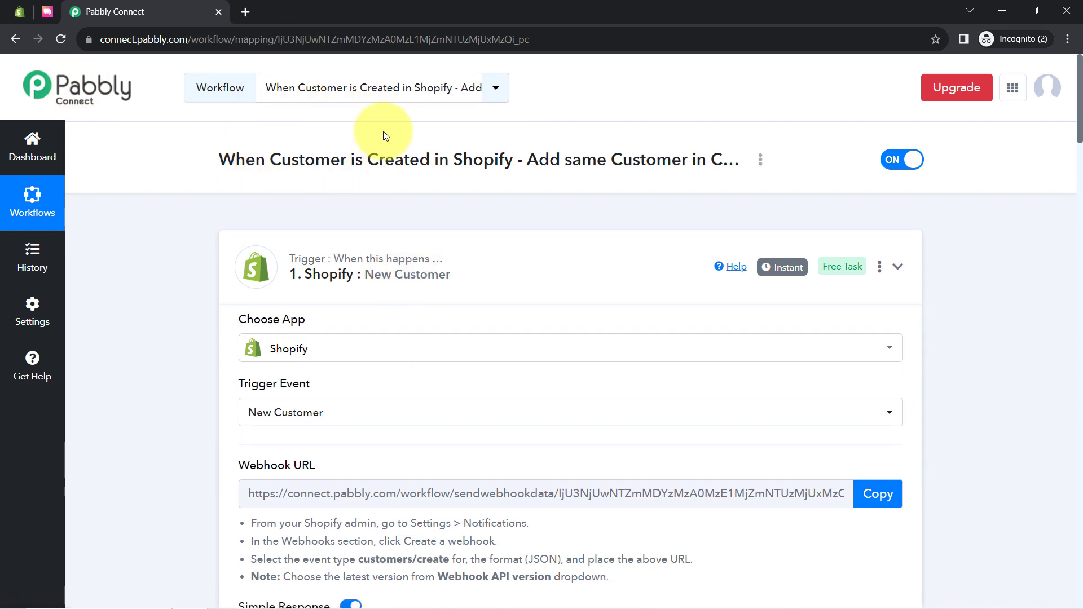
left_click(333, 430)
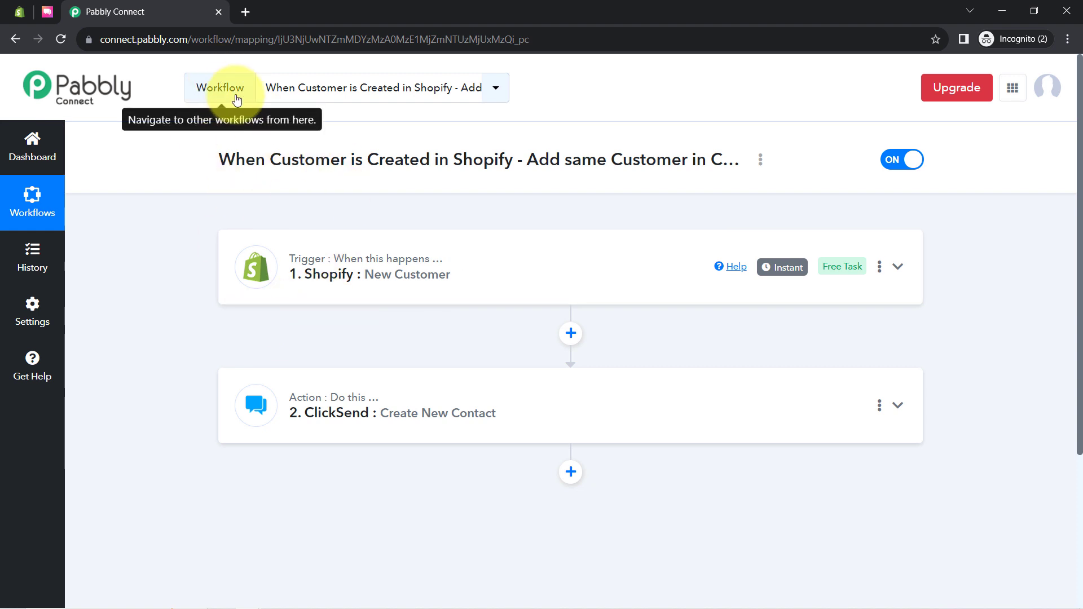
double_click(241, 161)
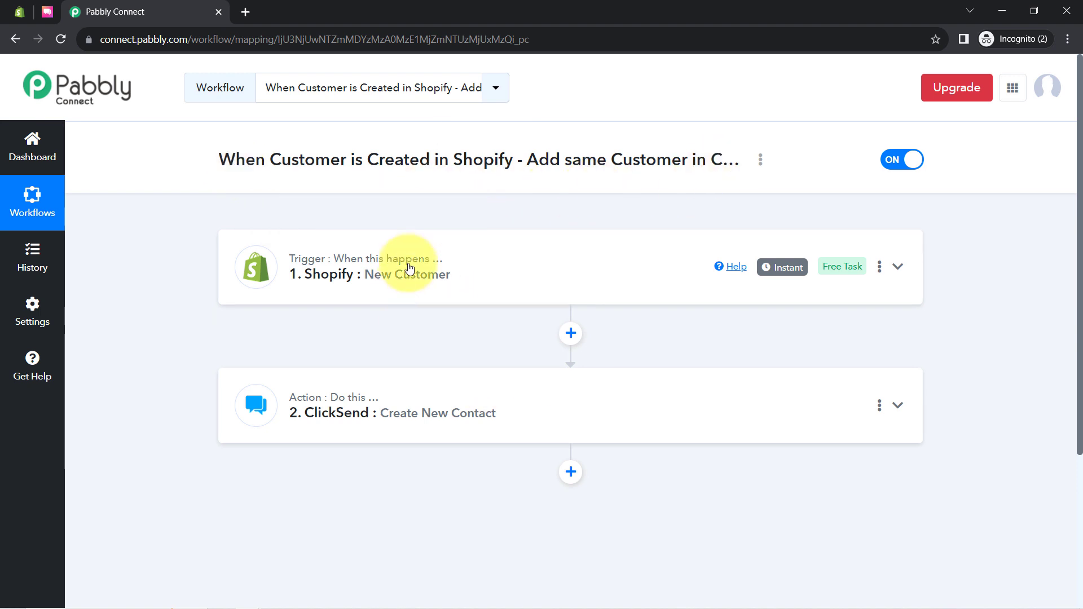
Step: Copy the share link of the Shopify-to-ClickSend workflow and close the sharing dialog
left_click(760, 161)
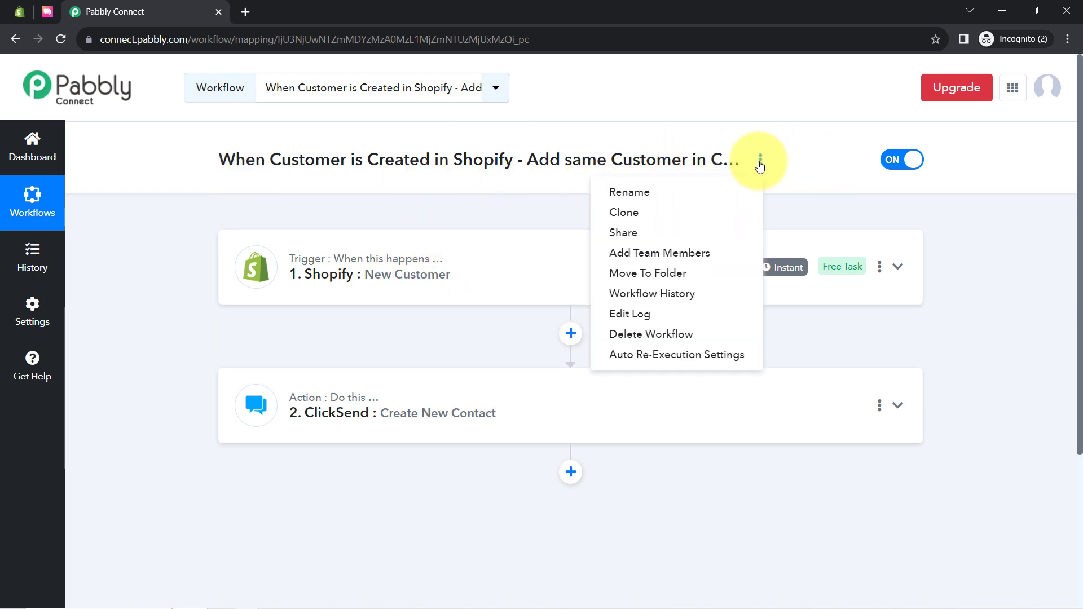
left_click(643, 231)
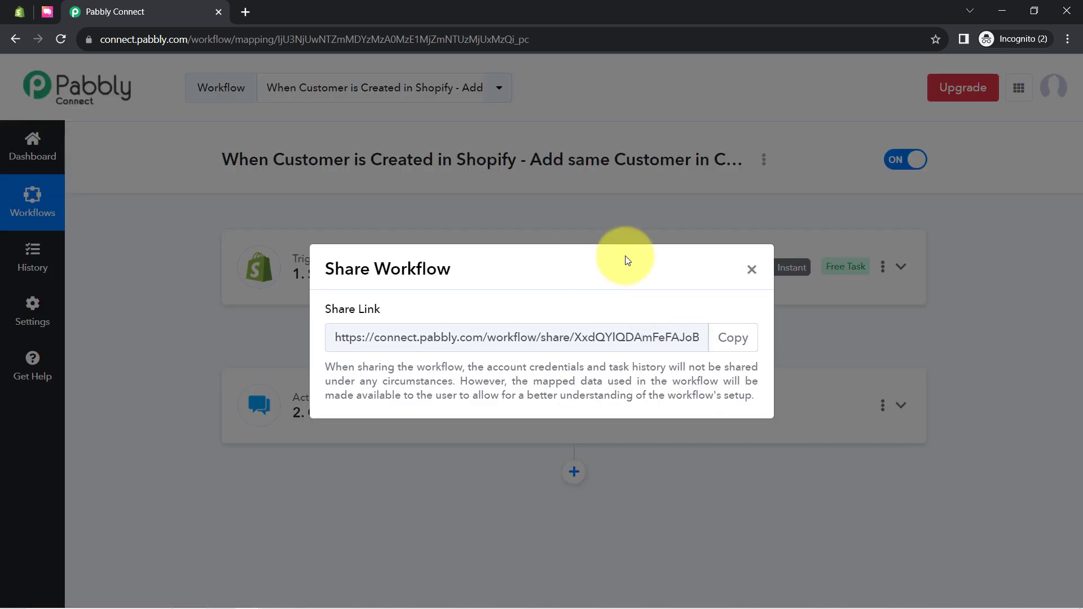
left_click(736, 337)
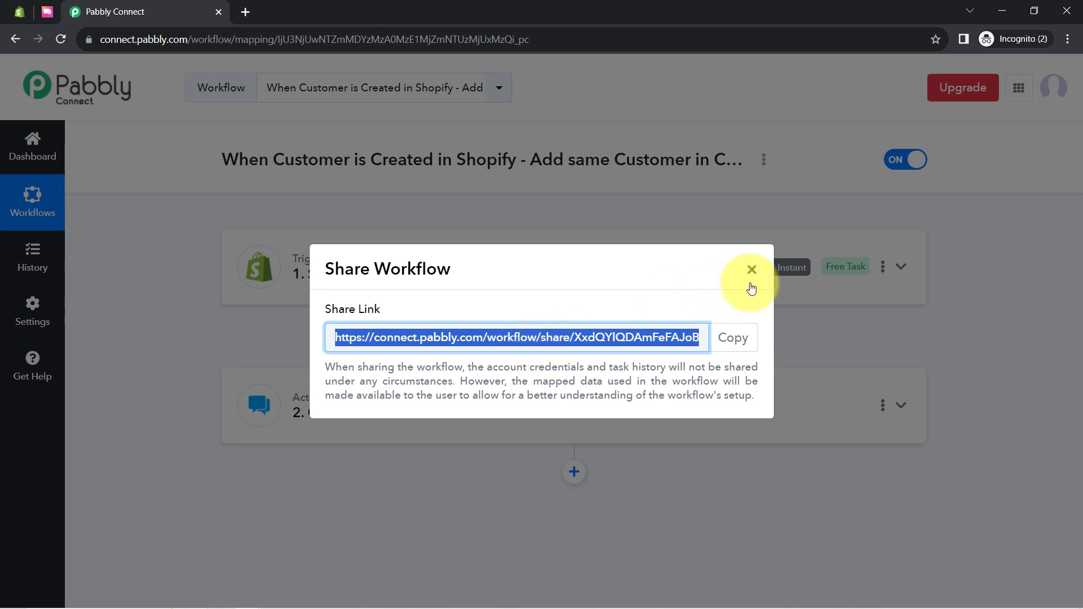
left_click(752, 271)
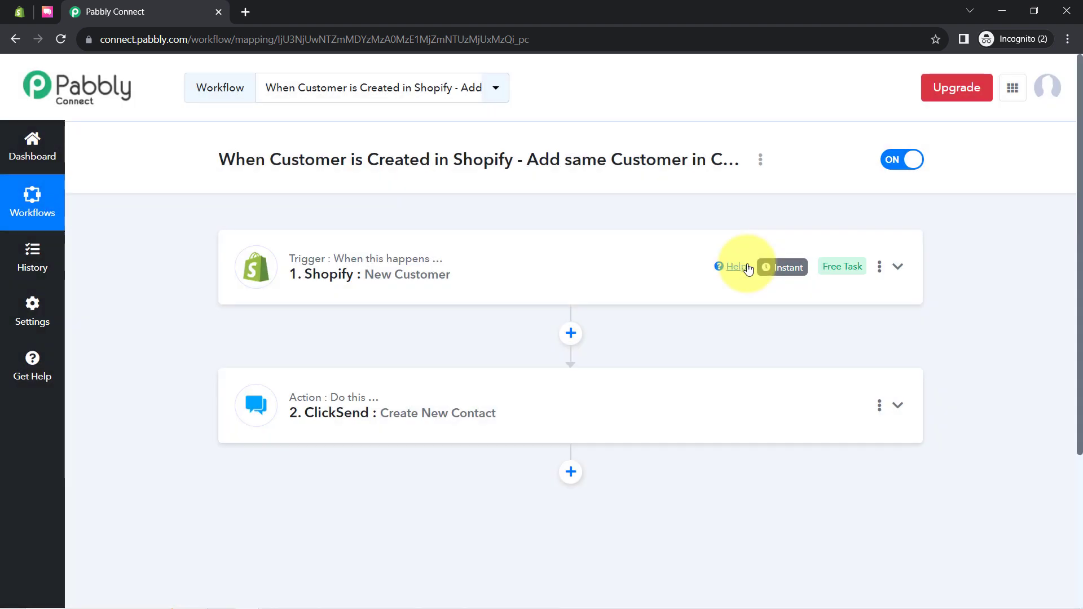